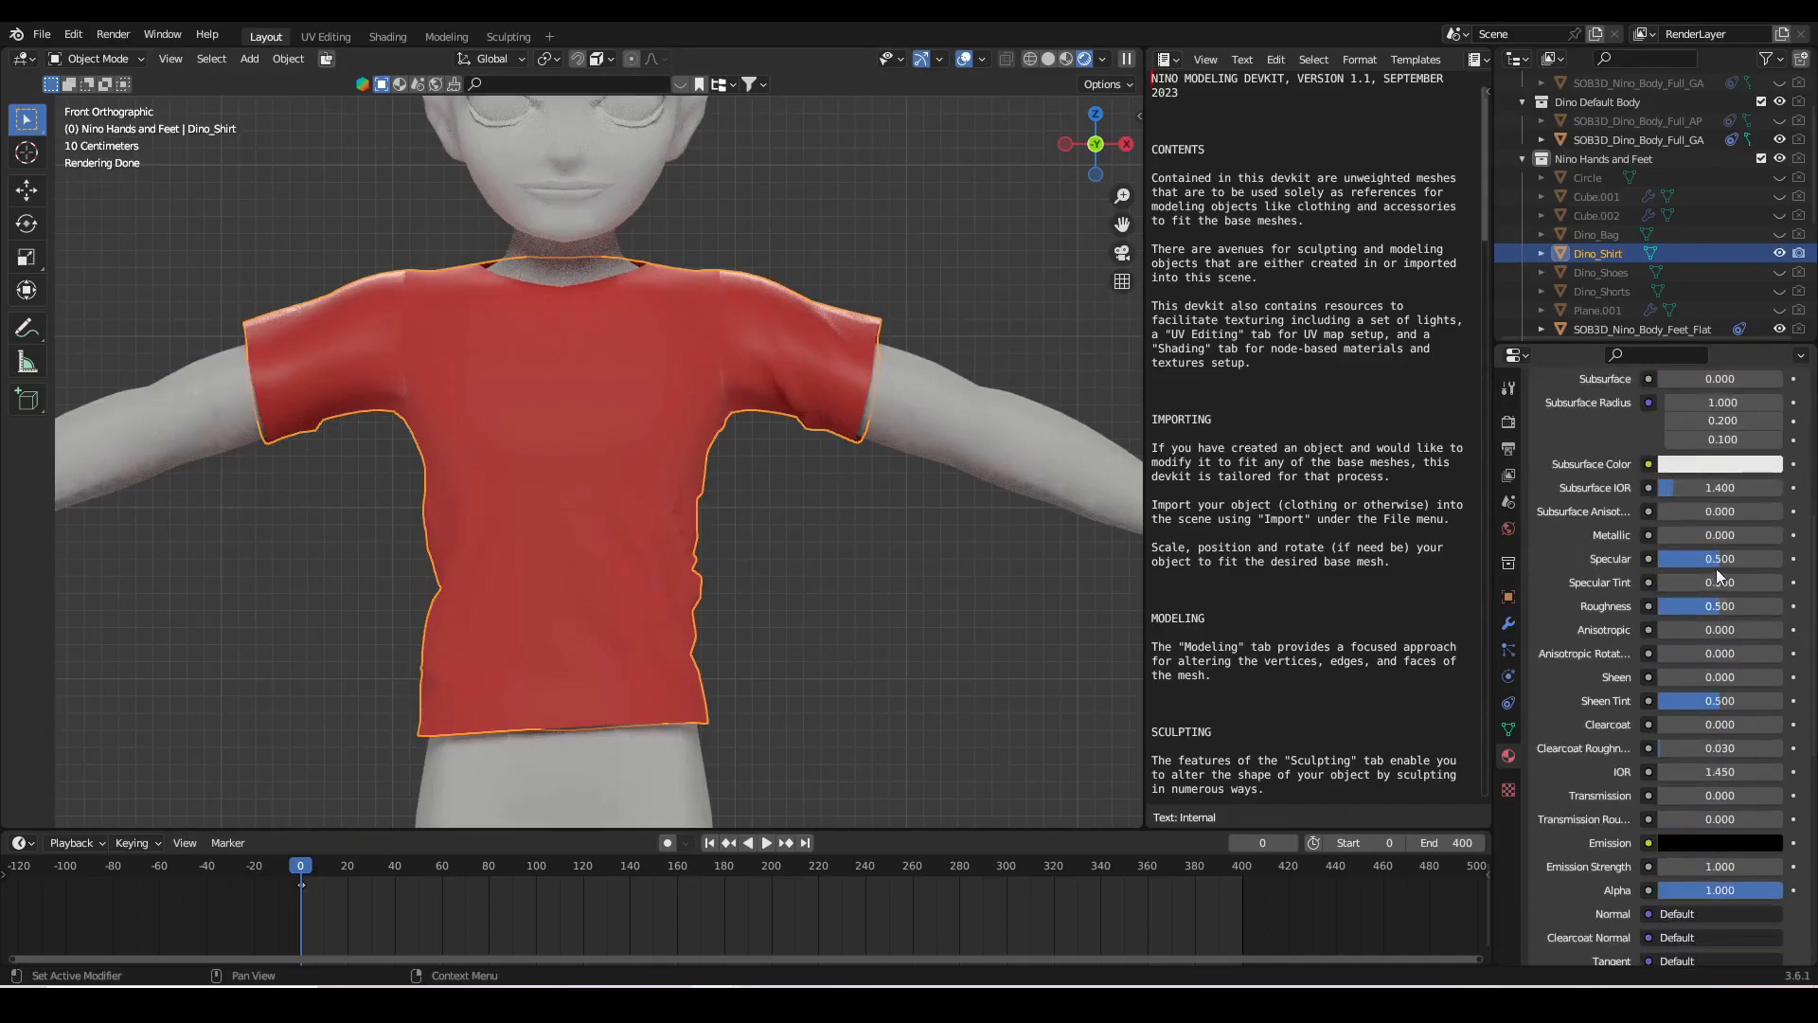
- Try a yellow base color on the shirt's sleeve material Shirt_3[32], and revert it
scroll(657, 556, "up", 2)
scroll(776, 612, "down", 2)
left_click(1720, 696)
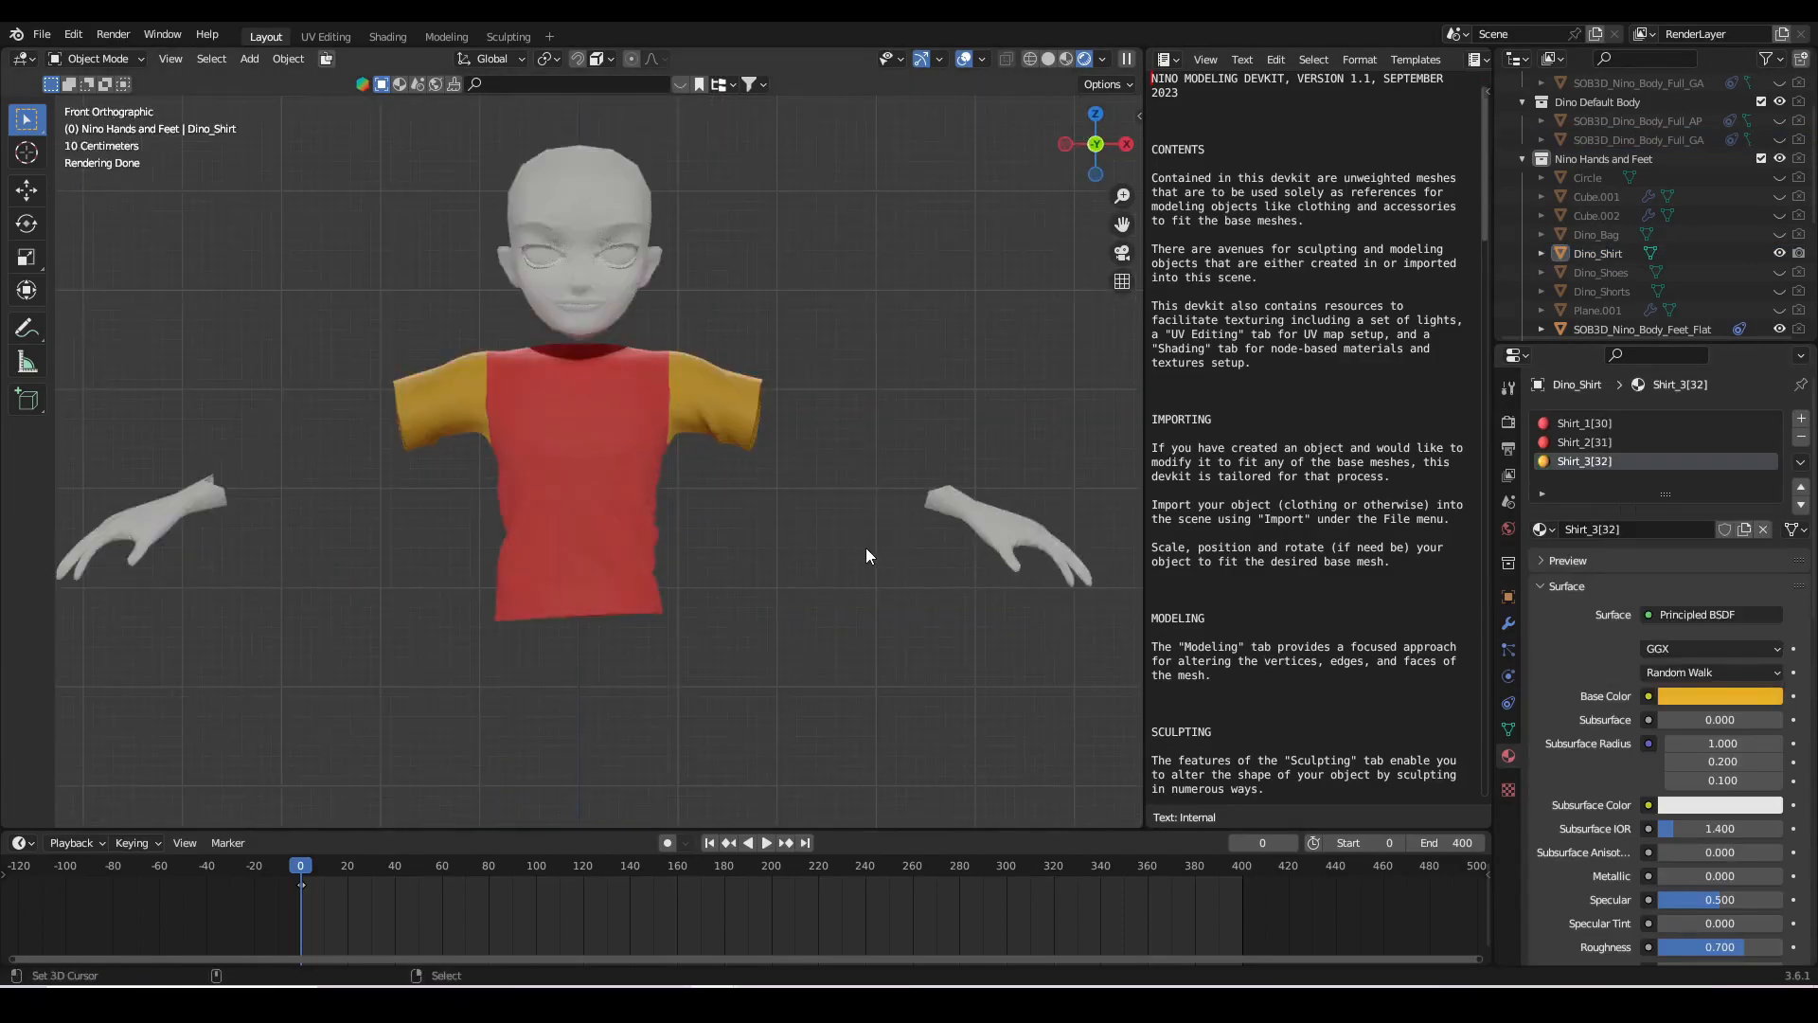
key("ctrl+z")
- Examine the render properties' bake settings, including the margin size
scroll(1648, 236, "down", 10)
scroll(1648, 237, "up", 8)
scroll(792, 489, "down", 4)
left_click(1509, 423)
scroll(1667, 700, "down", 5)
double_click(1725, 871)
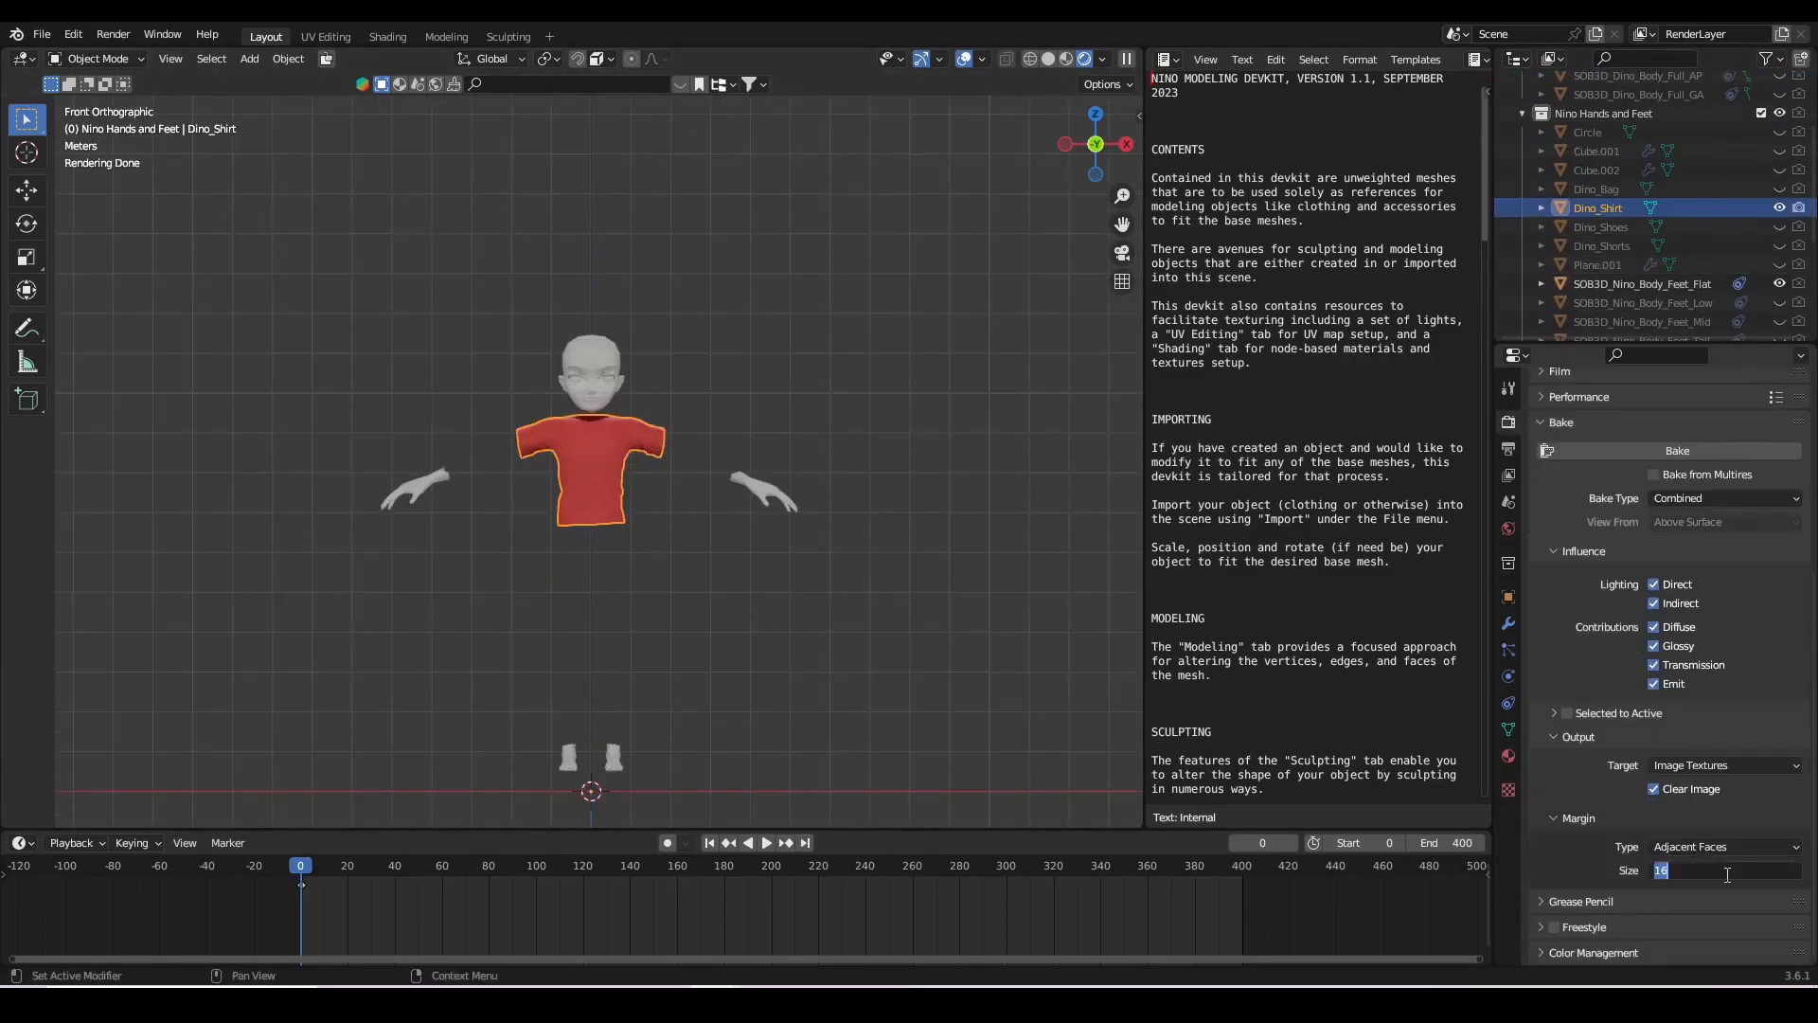
key("Return")
- Examine the UV layout of the shirt body by selecting its linked island in the UV Editing workspace
left_click(334, 37)
scroll(1096, 360, "down", 3)
key("l")
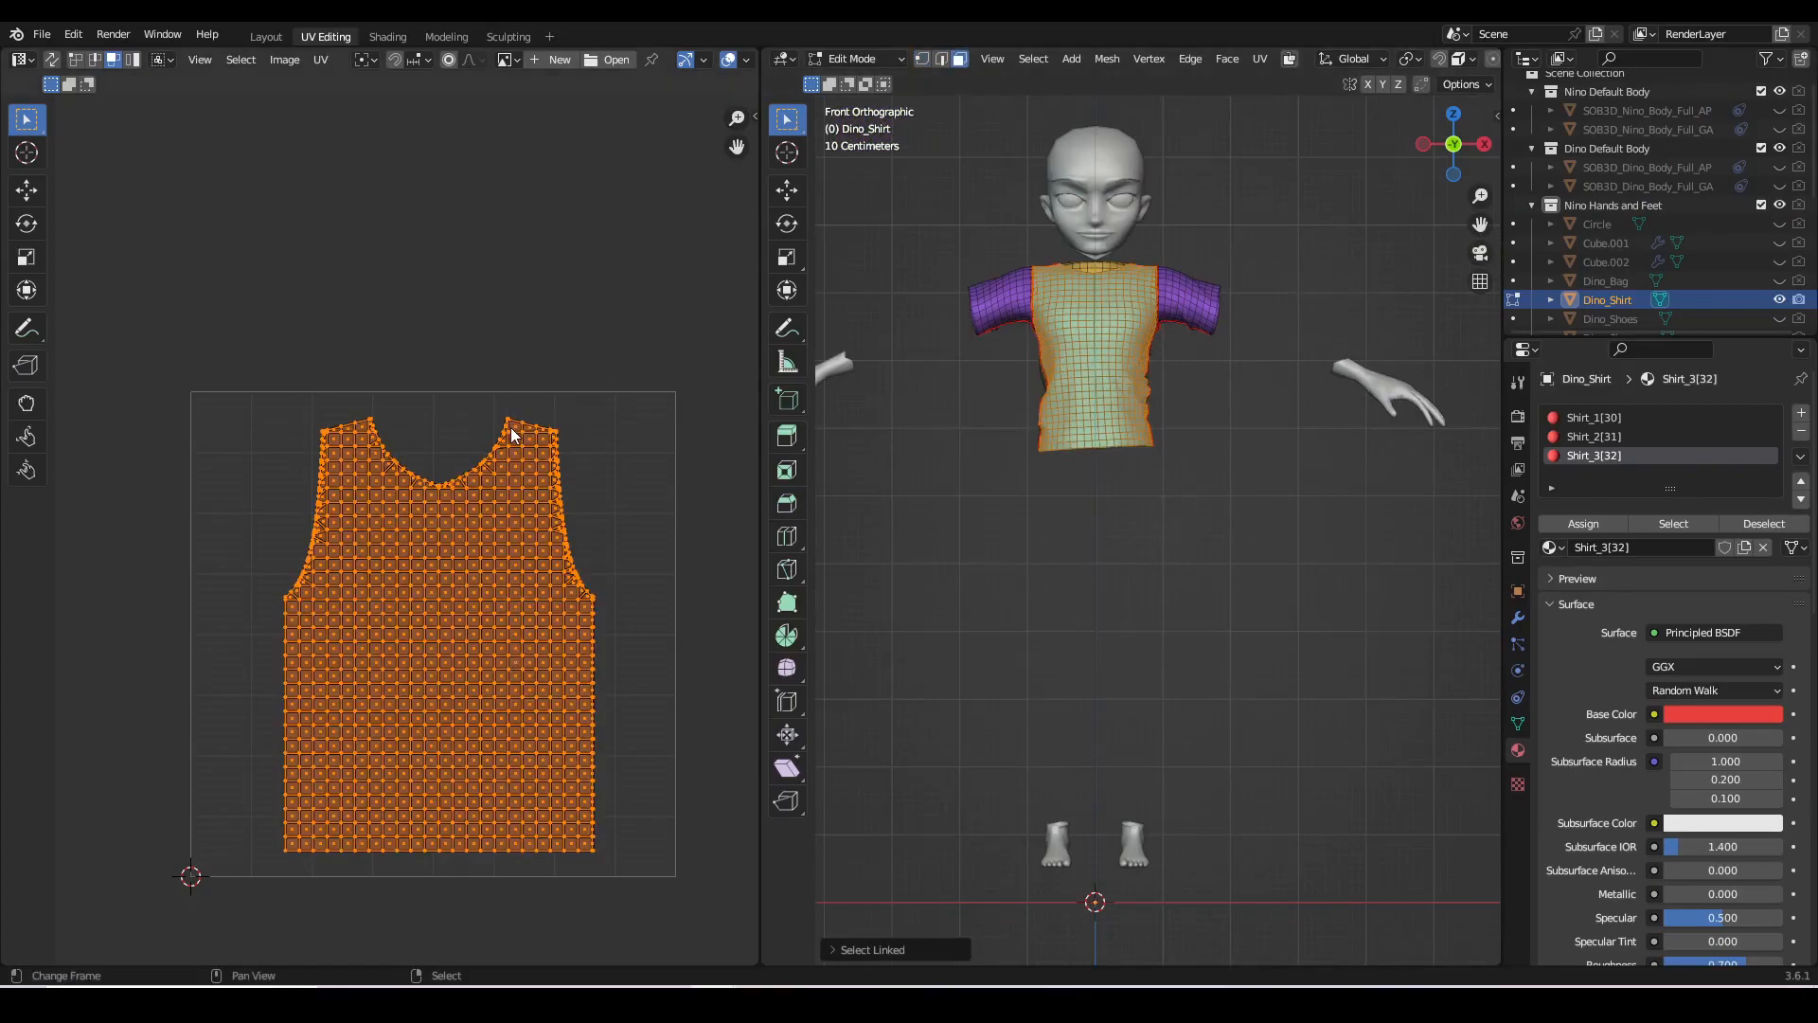
scroll(1652, 663, "down", 10)
- In the Shading workspace, create a 256 × 512 px image named shirt 1 in the Shirt_1[30] material's Image Texture node
left_click(266, 37)
left_click(387, 37)
type("2048")
key("Tab")
type("2048")
double_click(722, 791)
type("Shirt 1")
left_click(684, 962)
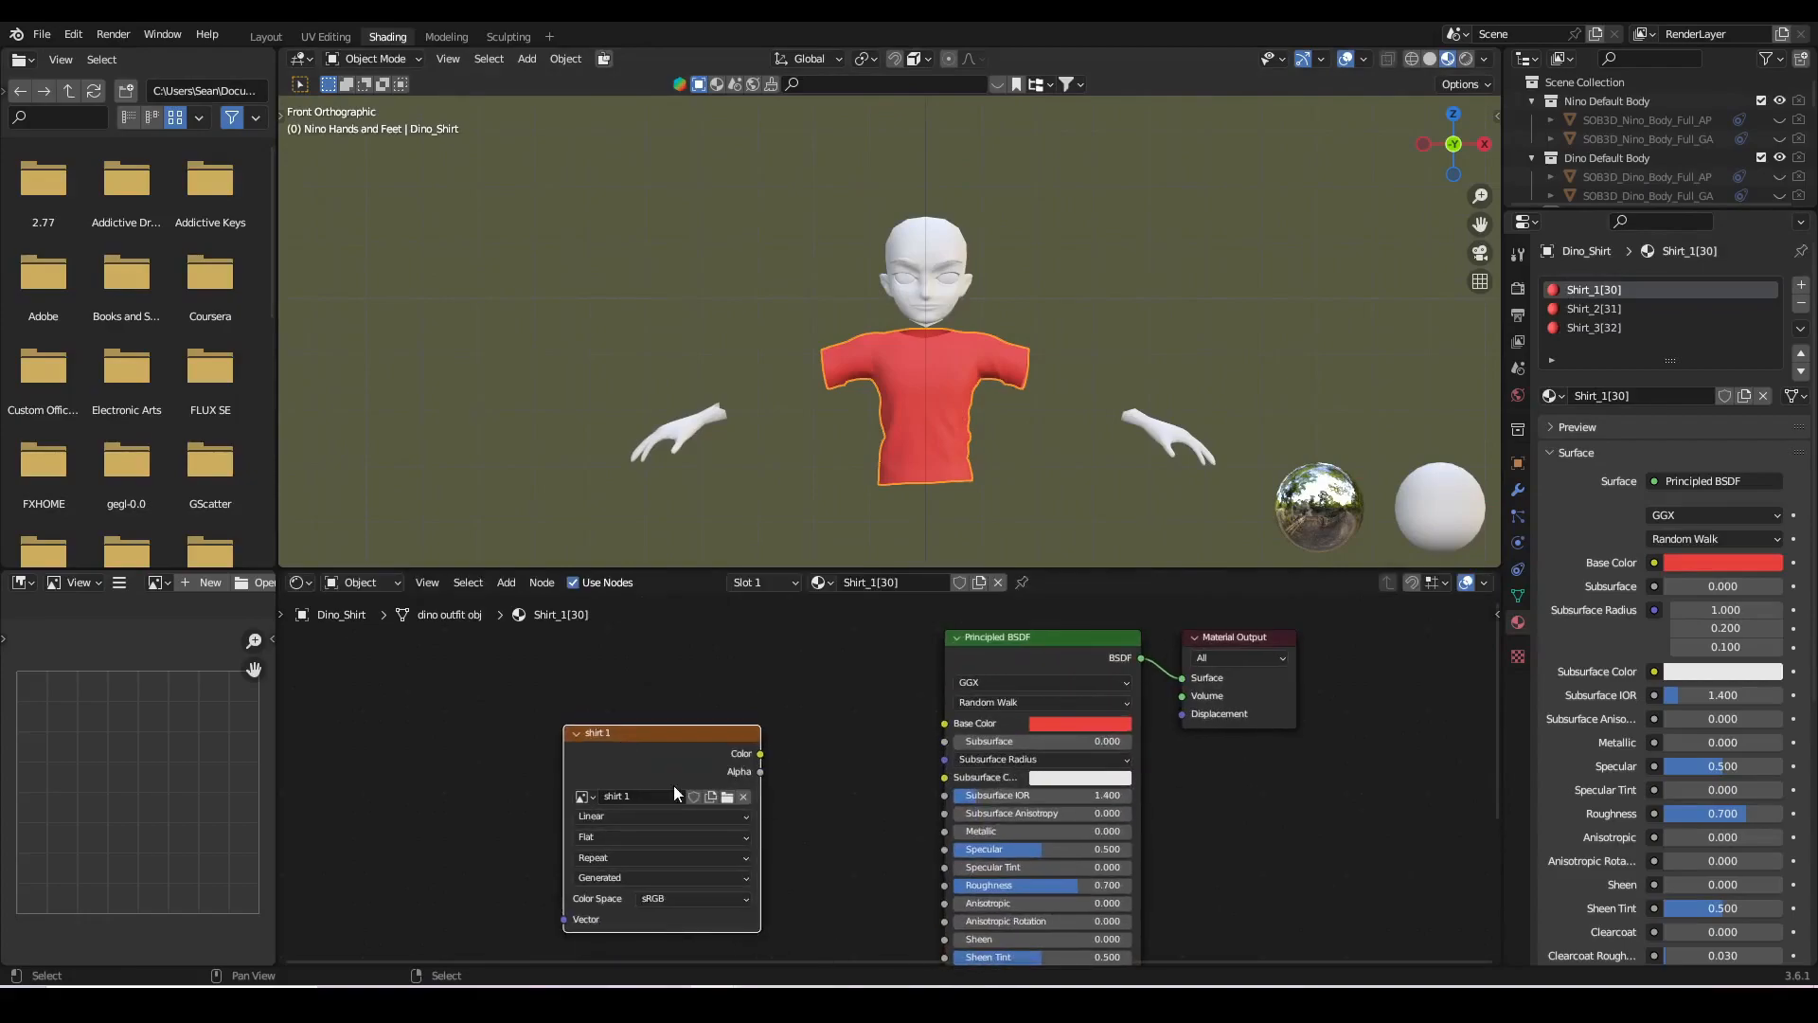
- Give the Shirt_2[31] material an Image Texture node with a new image named shirt 2
left_click(1595, 309)
left_click(585, 742)
left_click(656, 795)
left_click(656, 792)
type("Shirt 2")
left_click(648, 961)
- Give the Shirt_3[32] material an Image Texture node with a new 256 × 512 px image named shirt 3
left_click(1595, 327)
left_click(584, 797)
left_click(585, 794)
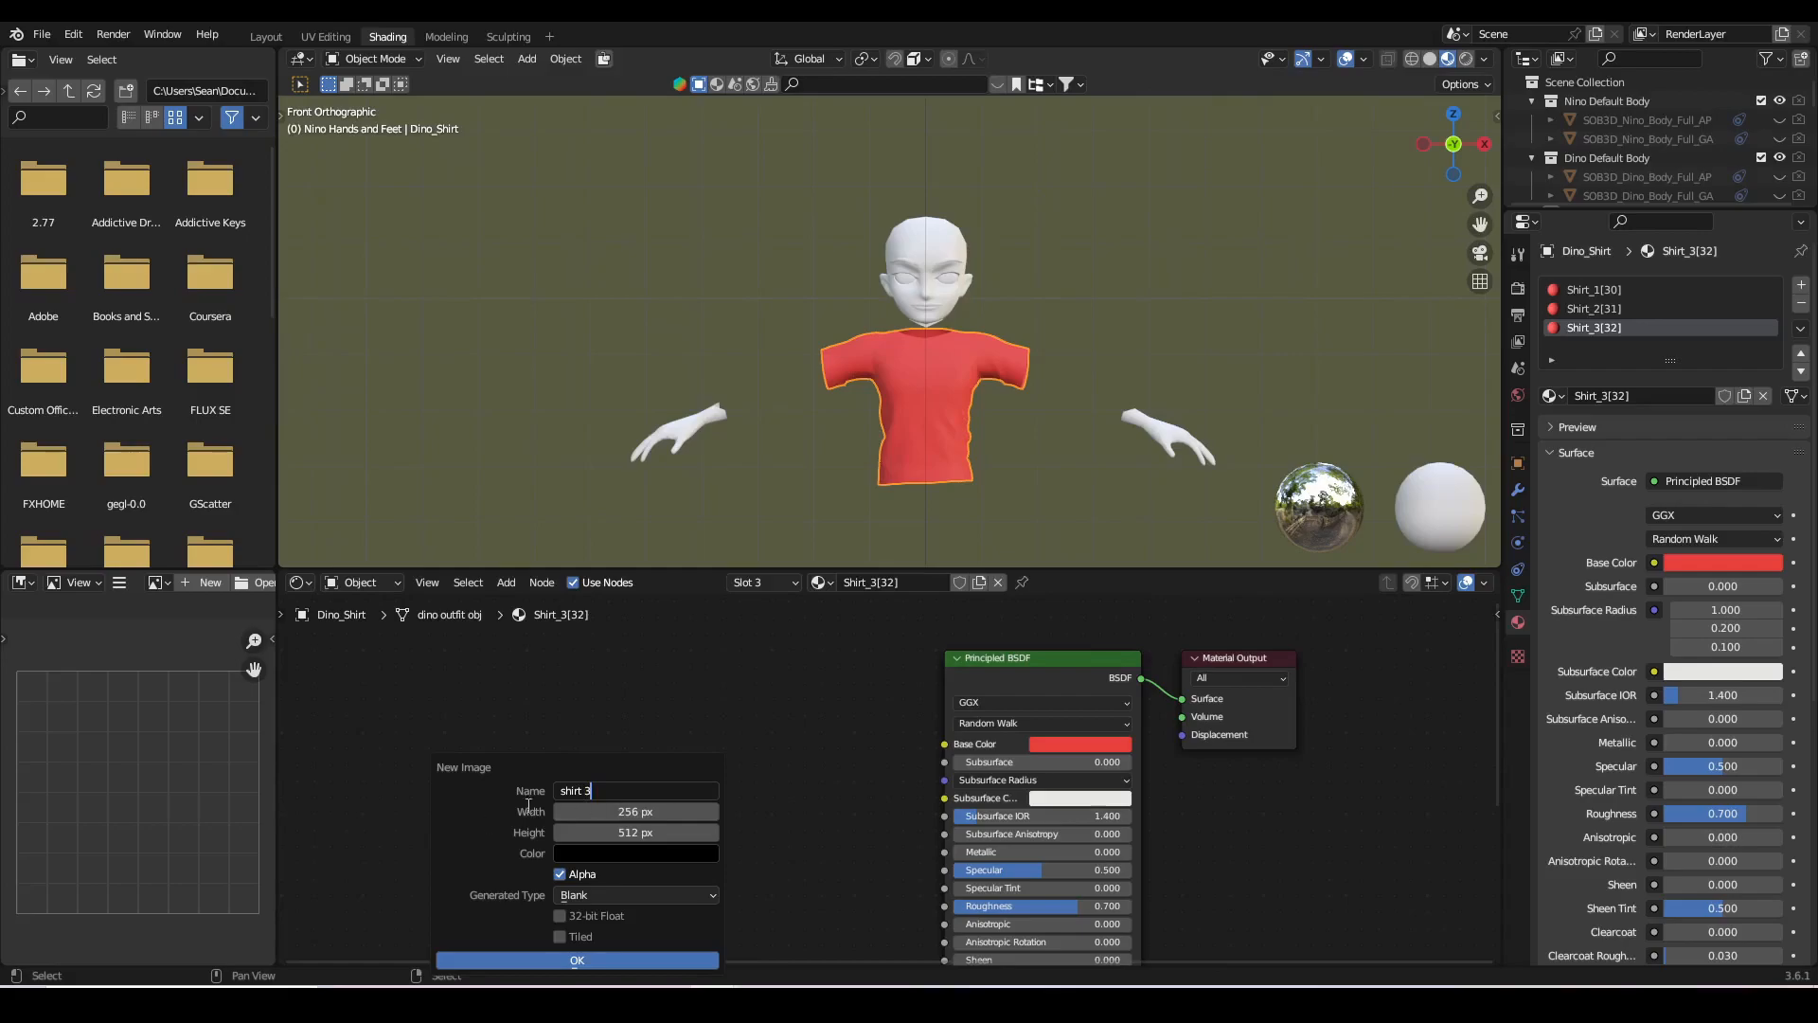
left_click(595, 960)
- Bake the shirt's materials into their image textures
scroll(1042, 426, "down", 3)
left_click(1518, 289)
scroll(1666, 663, "down", 6)
left_click(1680, 679)
left_click(533, 764)
scroll(142, 786, "down", 2)
- Inspect the baked shirt in solid and material preview shading, ending in front view
left_click(1430, 60)
left_click(1448, 60)
scroll(1082, 476, "up", 4)
middle_click_drag(1082, 475, 1033, 460)
key("KP_1")
scroll(1032, 459, "down", 3)
- Hide Dino_Shirt, make Dino_Shorts visible and select it in the Shading workspace with the material properties shown
left_click(266, 37)
left_click(1780, 234)
left_click(1780, 272)
left_click(1601, 272)
left_click(387, 37)
left_click(1518, 623)
left_click_drag(1714, 211, 1710, 391)
left_click(1780, 348)
left_click(1610, 329)
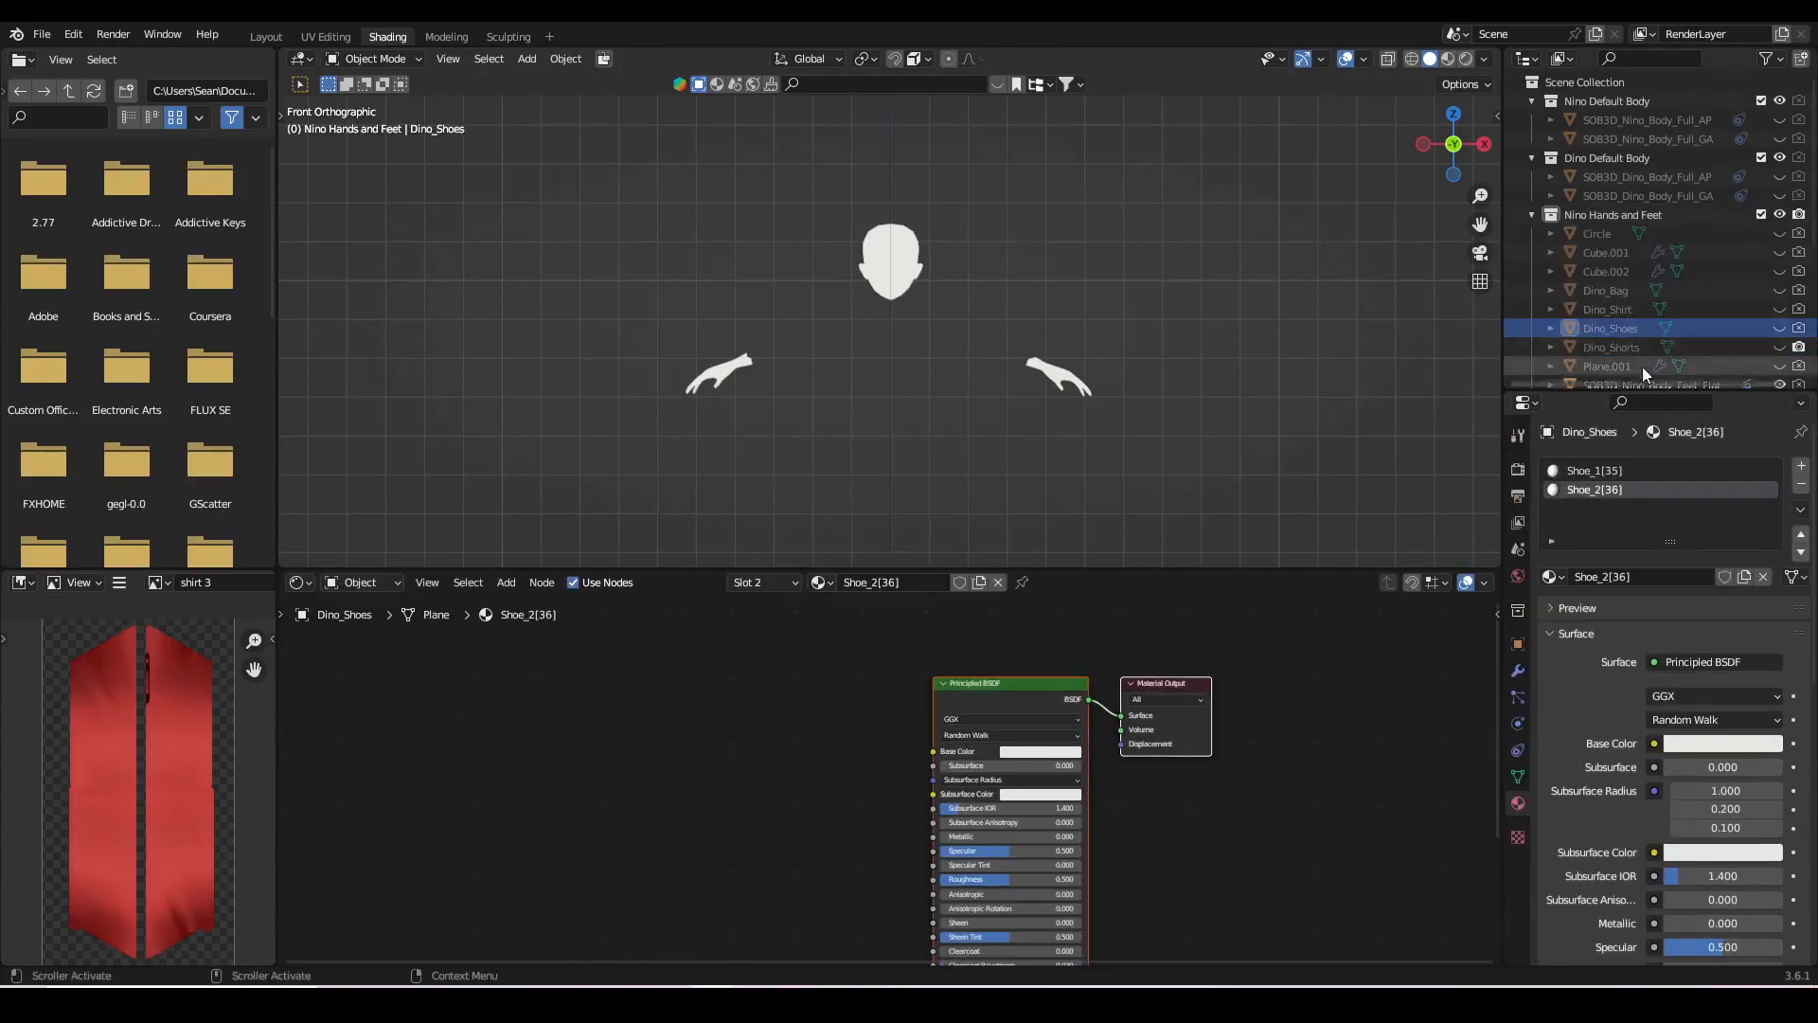
left_click(1780, 348)
left_click(1611, 348)
- Add an Image Texture node to the Shorts_1[33] material with a new image named short 1
key("shift+a")
left_click(815, 721)
type("short 1")
left_click(812, 926)
- Add an Image Texture node to the Shorts_2[34] material with a new image named short 2
left_click(1598, 489)
key("shift+a")
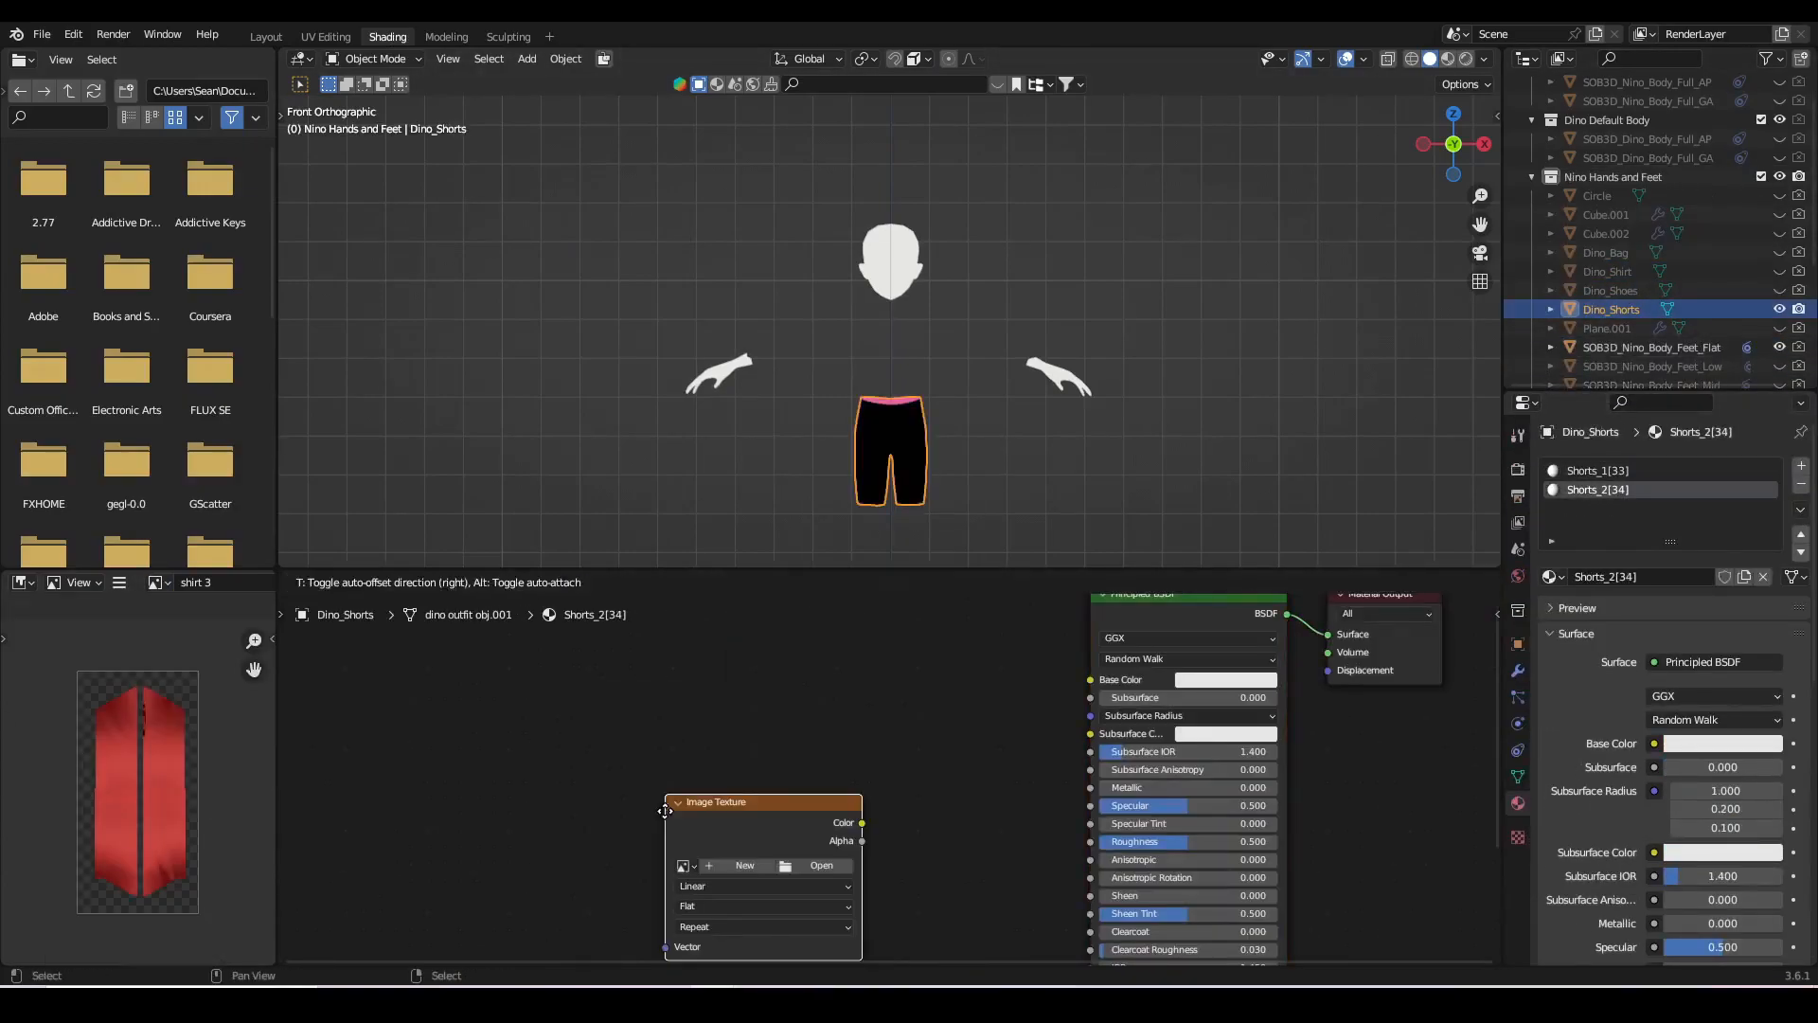
left_click(665, 810)
left_click(745, 866)
left_click(792, 792)
type("short 2")
left_click(701, 961)
- Bake the white shorts' materials into their image textures with the Combined bake type
left_click(1518, 470)
scroll(1653, 620, "down", 8)
left_click(1653, 620)
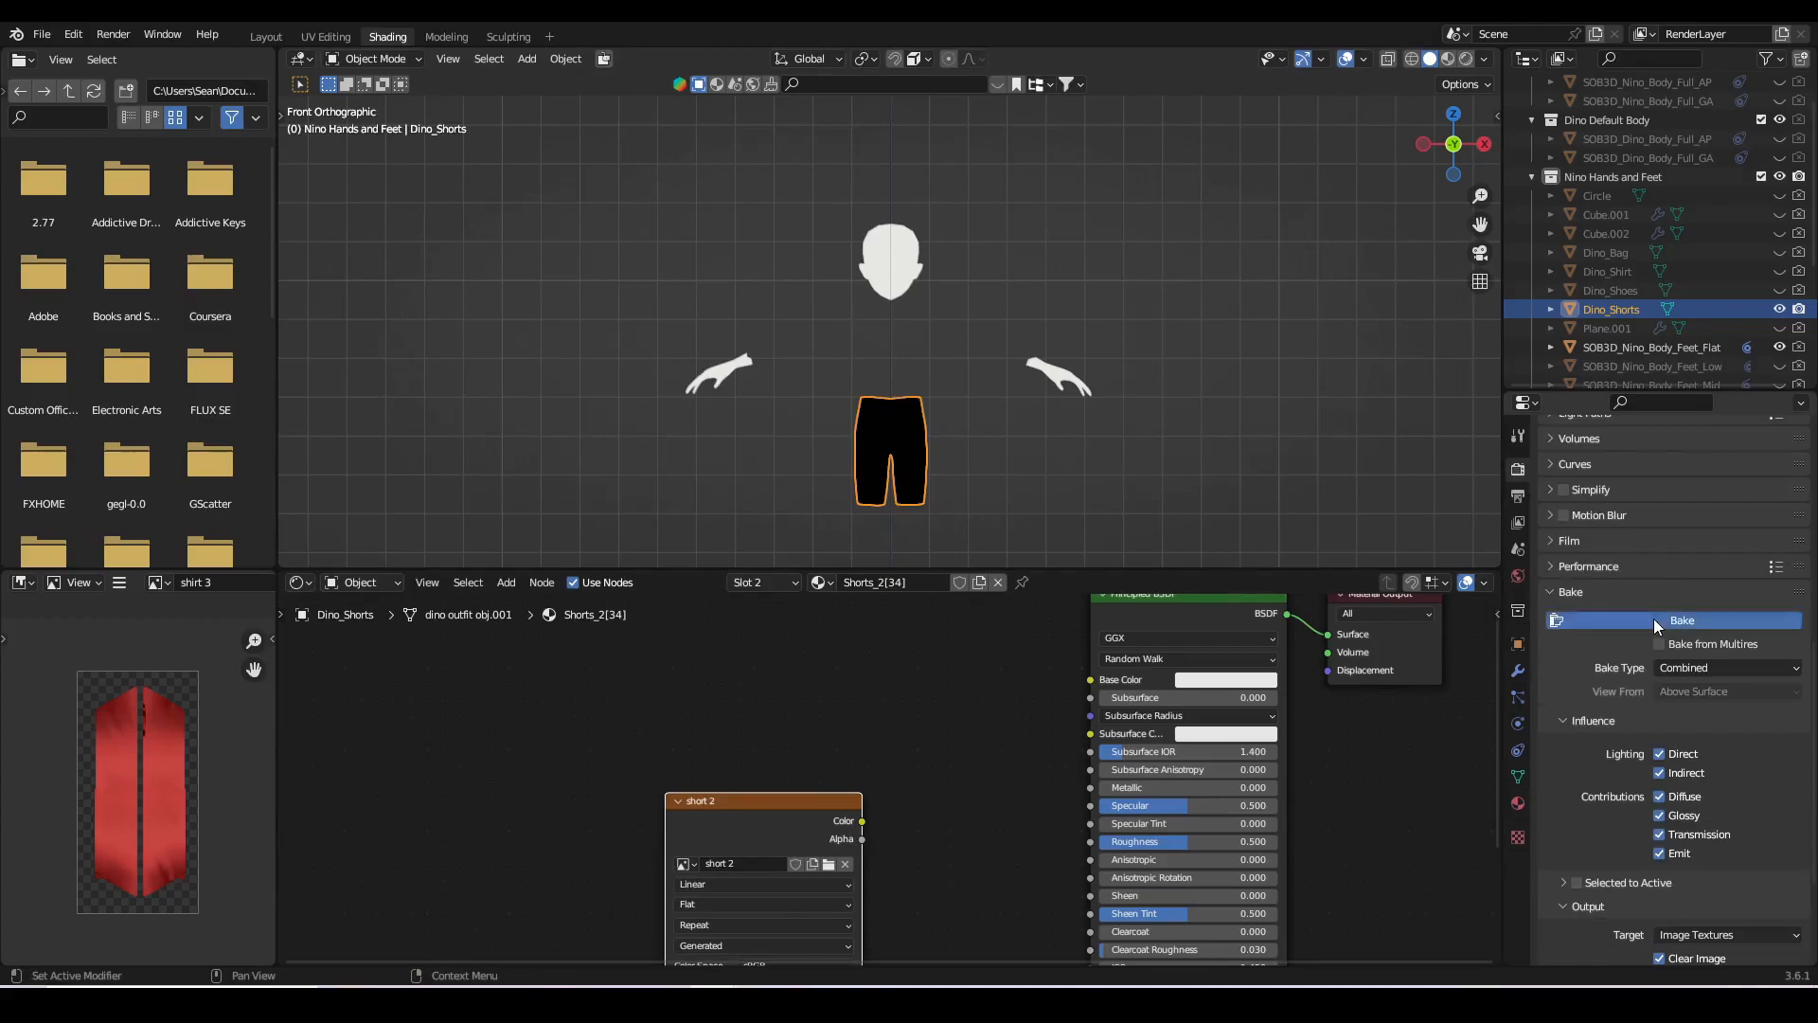
middle_click_drag(790, 550, 1004, 367)
scroll(1004, 367, "up", 2)
- Show the shirt above the shorts and give the Shorts_1[33] material a blue base color in material preview
left_click(1518, 803)
left_click(1603, 472)
left_click(1779, 272)
scroll(1137, 371, "down", 5)
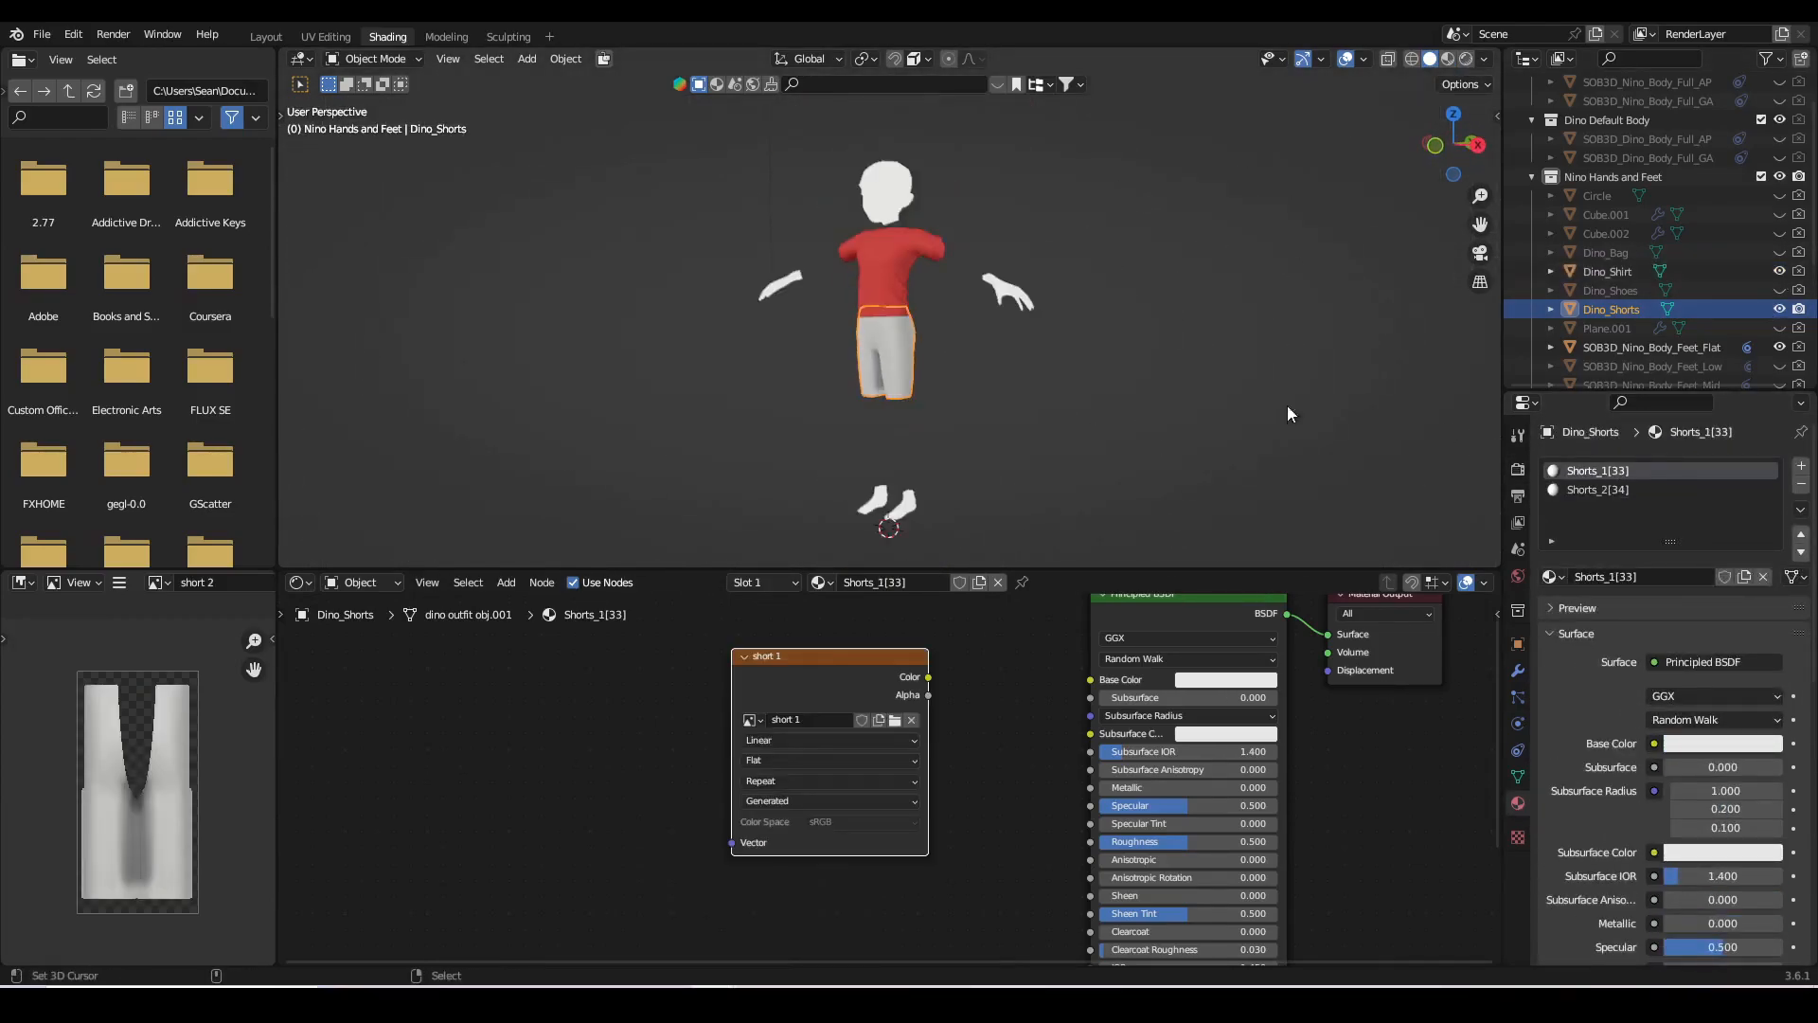
scroll(1136, 372, "up", 2)
key("KP_1")
left_click(1448, 59)
left_click(1722, 744)
mouse_move(1718, 557)
left_mouse_down()
mouse_move(1739, 529)
mouse_move(1768, 536)
mouse_move(1715, 492)
left_mouse_up()
- Set the Shorts_2[34] base color to hex 1B4E88 and return the viewport to solid shading
left_click(1583, 490)
left_click(1721, 743)
type("1B4E88")
left_click(1430, 59)
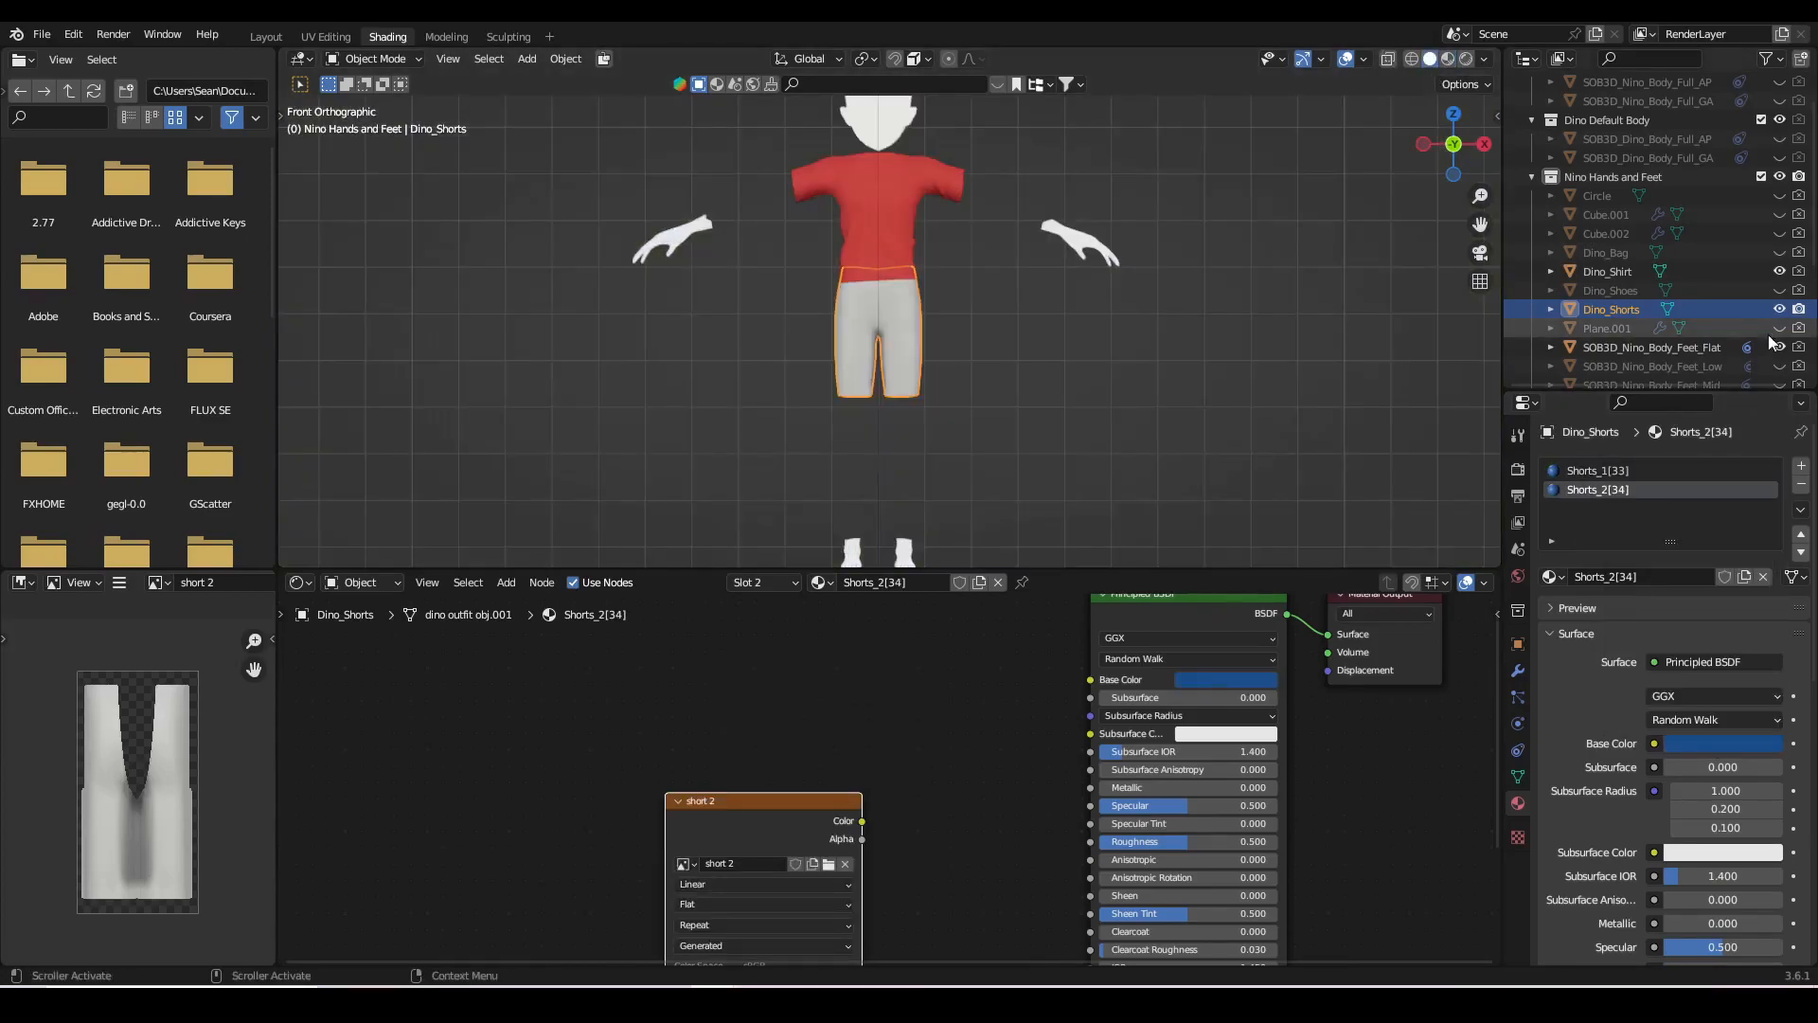
- Hide the shirt and bake the blue shorts' materials into their image textures
left_click(1779, 271)
left_click(1518, 469)
scroll(1622, 673, "down", 4)
left_click(1682, 810)
- Show the shirt again and inspect the baked blue shorts beneath it from the front
key("alt+a")
scroll(902, 449, "up", 3)
key("KP_1")
middle_click_drag(903, 449, 947, 459)
left_click(1779, 272)
scroll(1002, 426, "down", 4)
key("KP_1")
scroll(1076, 407, "up", 3)
scroll(947, 459, "down", 1)
middle_click_drag(938, 464, 695, 497, "shift")
key("KP_1")
scroll(966, 373, "down", 1)
scroll(979, 372, "up", 1)
key("KP_1")
right_click(876, 364)
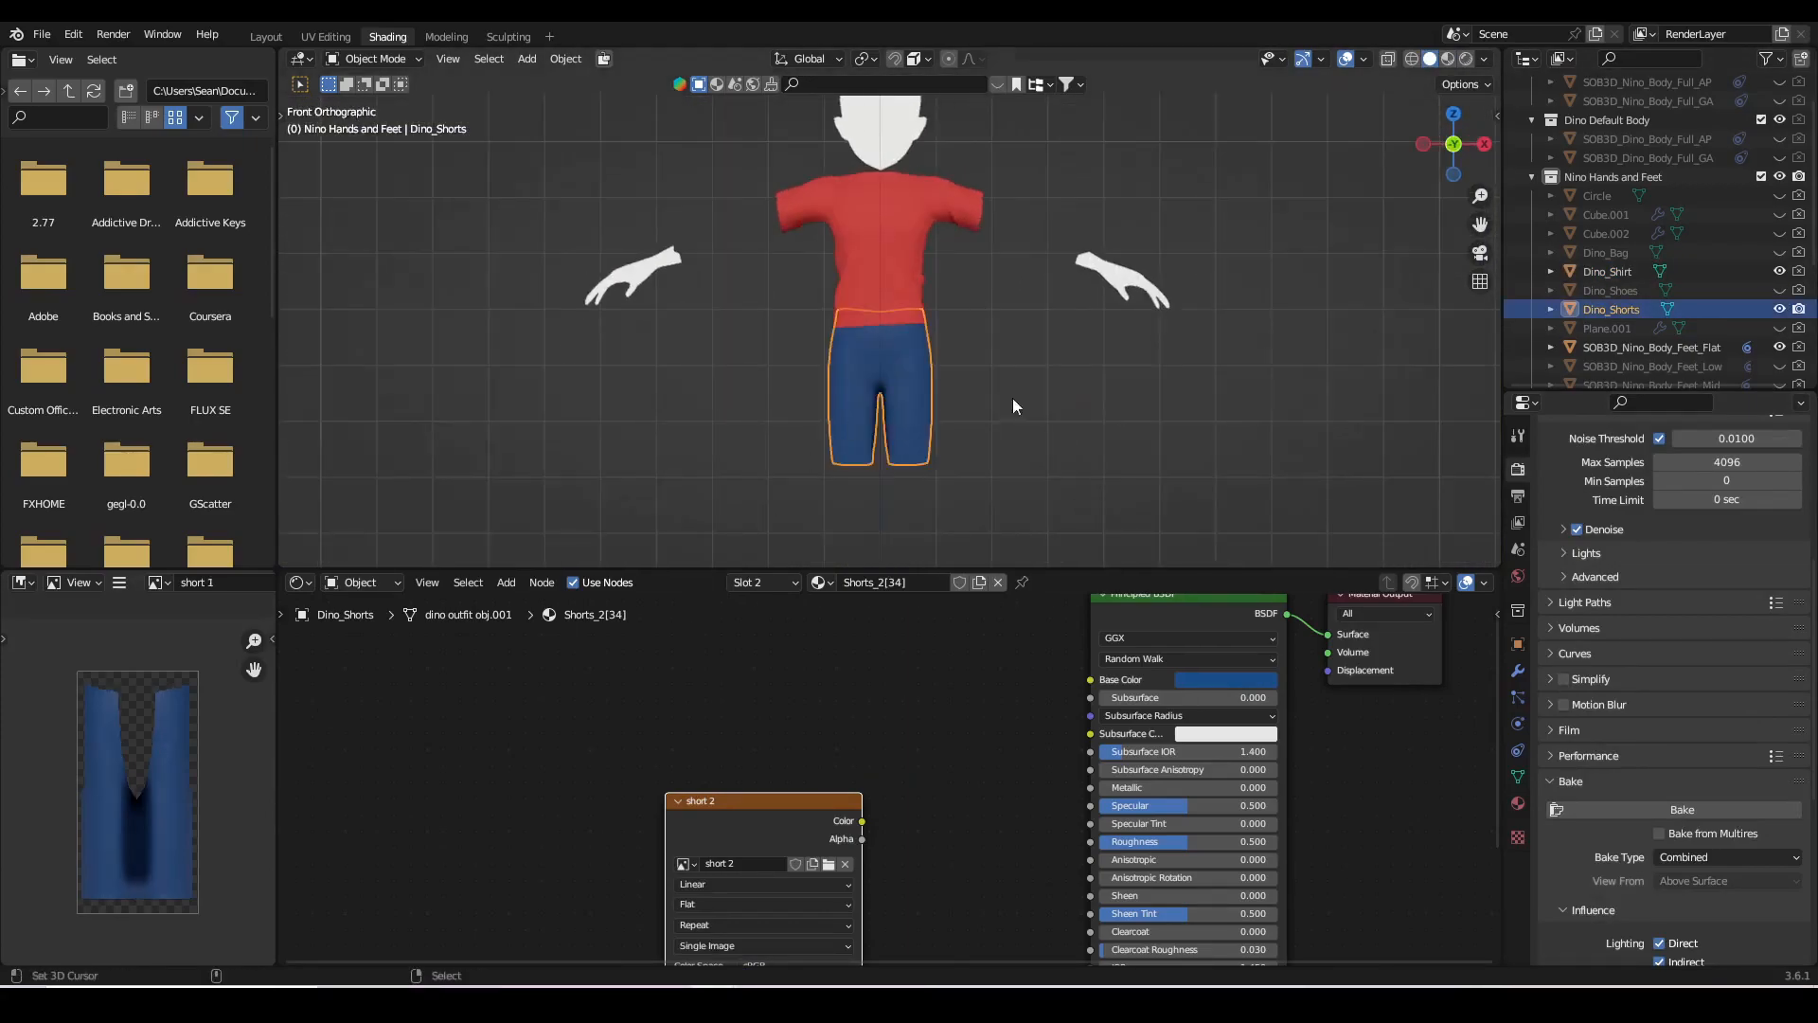
- Hide the flat-feet body, shirt and shorts, and make Dino_Shoes visible and selected
middle_click_drag(975, 293, 979, 109, "shift")
right_click(909, 409)
scroll(1762, 246, "down", 3)
left_click(1779, 234)
left_click(1779, 177)
left_click(1779, 158)
left_click(1779, 195)
right_click(913, 420)
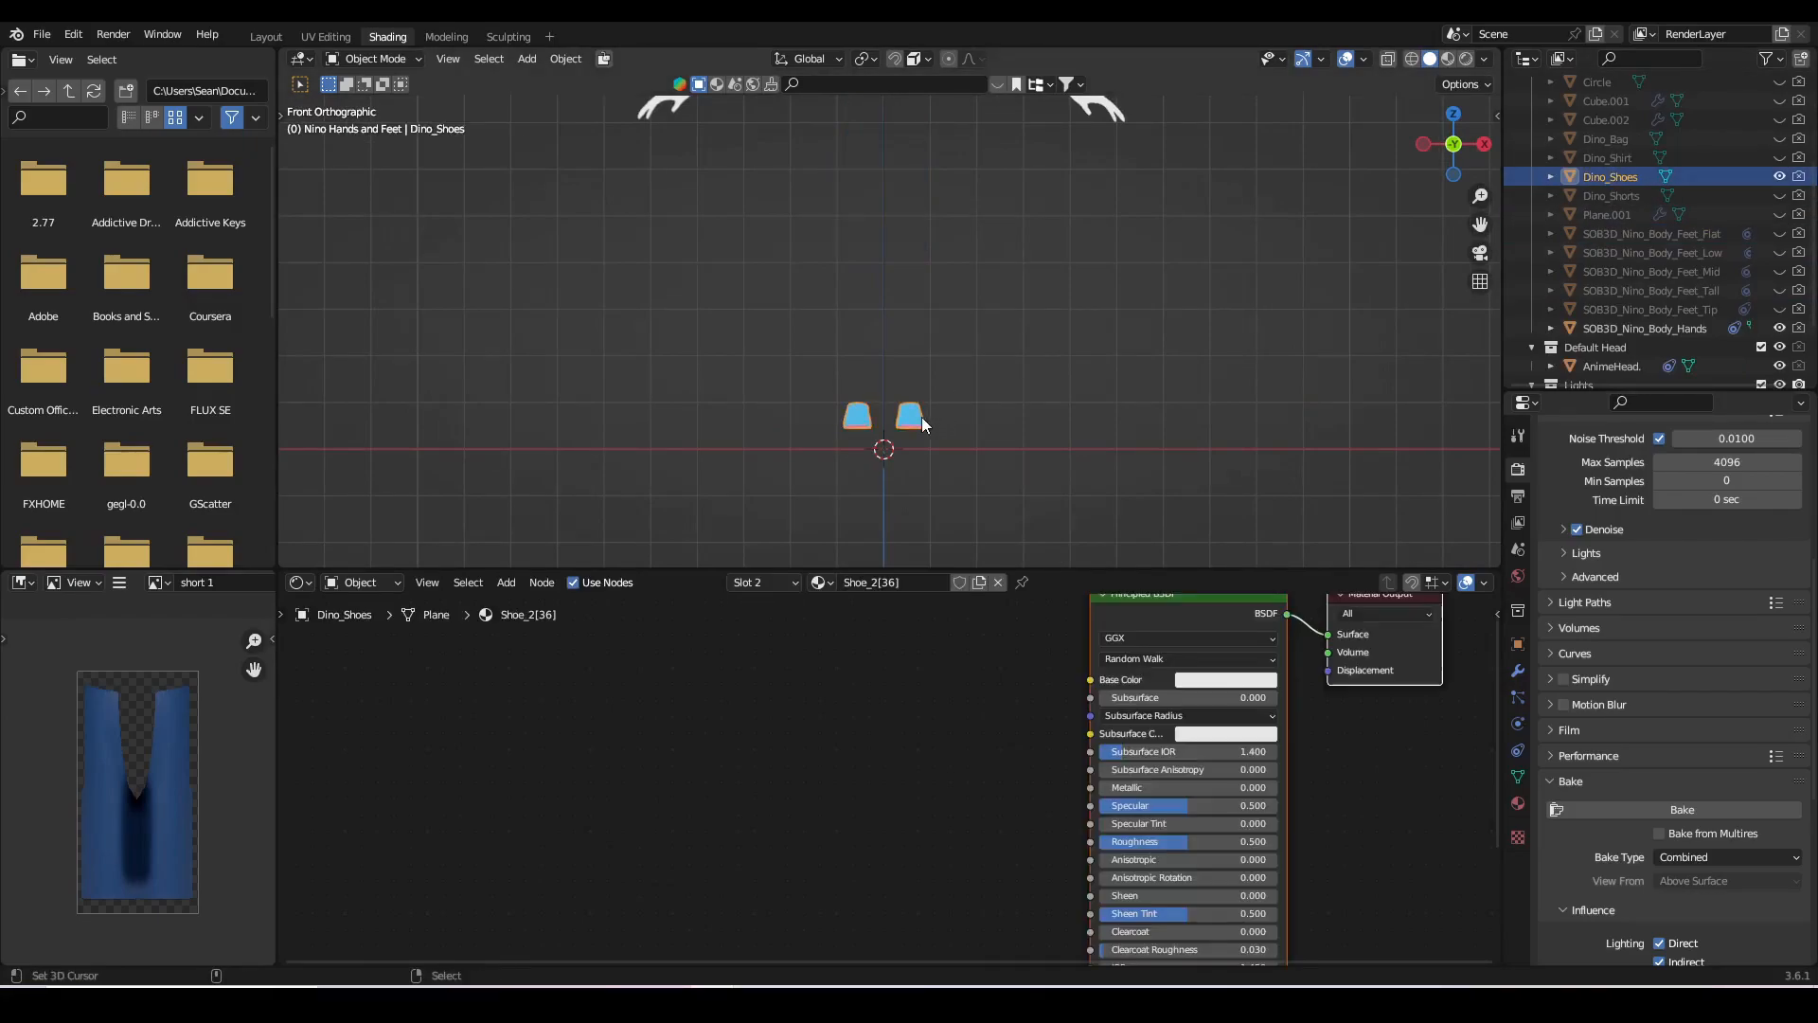
- In material preview from the side, show Dino_Shorts and give the Shoe_2[36] material a pale yellow base color
left_click(1448, 59)
scroll(1420, 312, "up", 4)
left_click(1518, 803)
key("KP_3")
scroll(1762, 284, "up", 4)
left_click(1780, 348)
scroll(1185, 329, "down", 1)
left_click(1611, 492)
left_click(1722, 743)
left_click(1659, 563)
- Give the Shoe_1[35] material a pale green base color
scroll(1231, 379, "up", 4)
key("alt+a")
left_click(1612, 470)
left_click(1721, 743)
left_click_drag(1761, 498, 1762, 530)
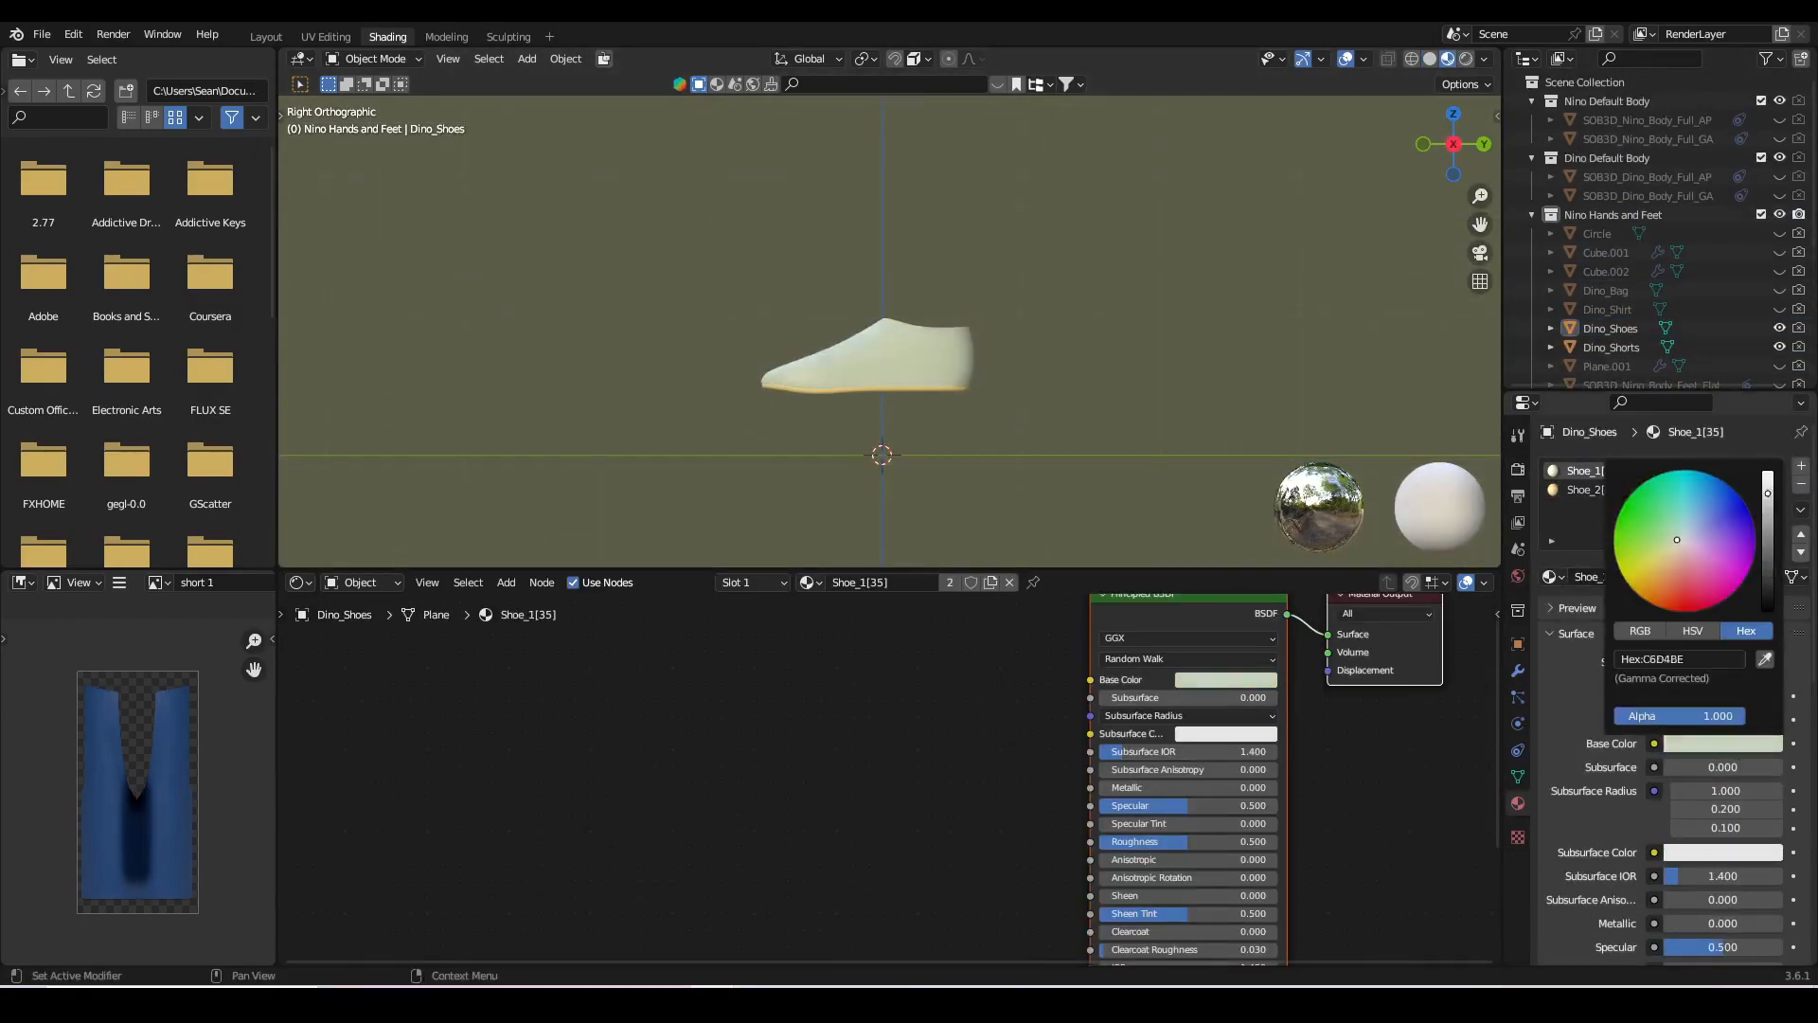
- Hide the shorts and select the shoes in front view
key("KP_1")
scroll(1136, 331, "down", 5)
scroll(1766, 247, "down", 2)
left_click(1779, 271)
right_click(909, 348)
- Add an Image Texture node to Shoe_1[35] with a new 256 × 512 px image named shoe 1
scroll(895, 775, "down", 5)
key("shift+a")
left_click(776, 779)
type("shoe 1")
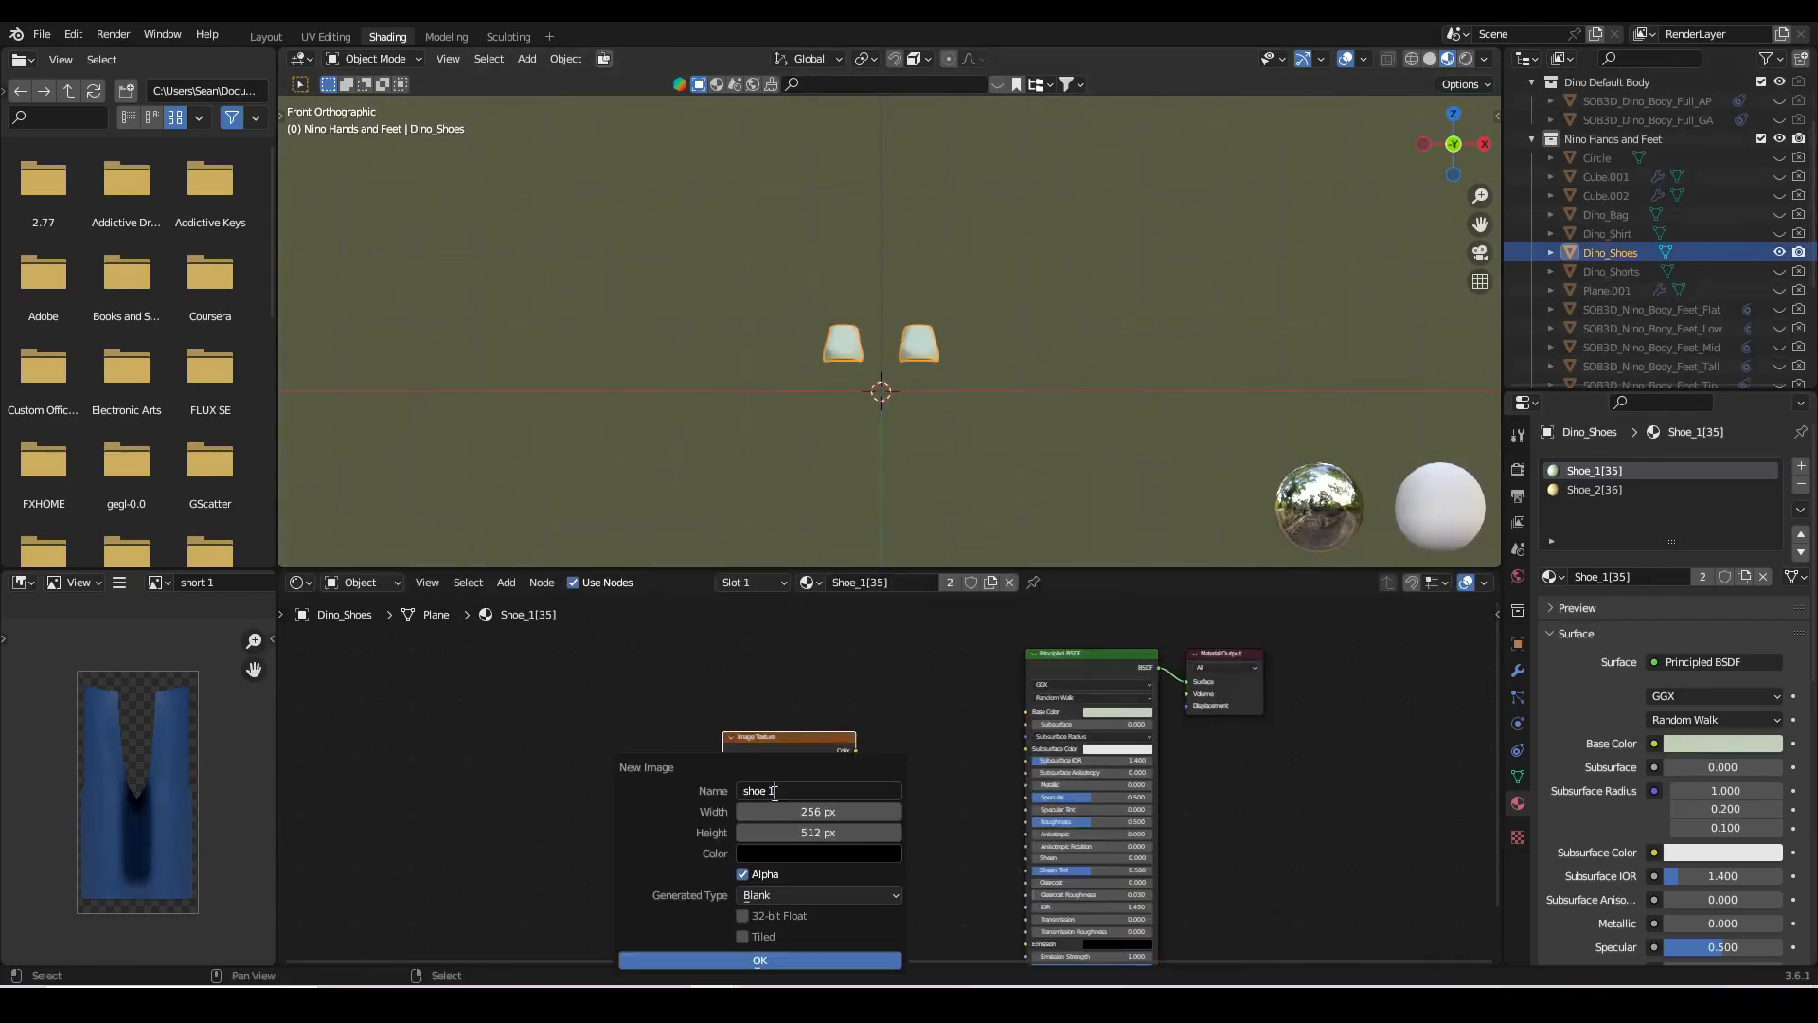
- Add an Image Texture node to the Shoe_2[36] material with a new image named shoe 2
left_click(1612, 489)
key("shift+a")
left_click(769, 850)
type("shoe 2")
key("Return")
left_click(761, 960)
- Bake the shoes' materials into their image textures and display the shoe 1 image in the image editor
left_click(1518, 470)
left_click(1670, 735)
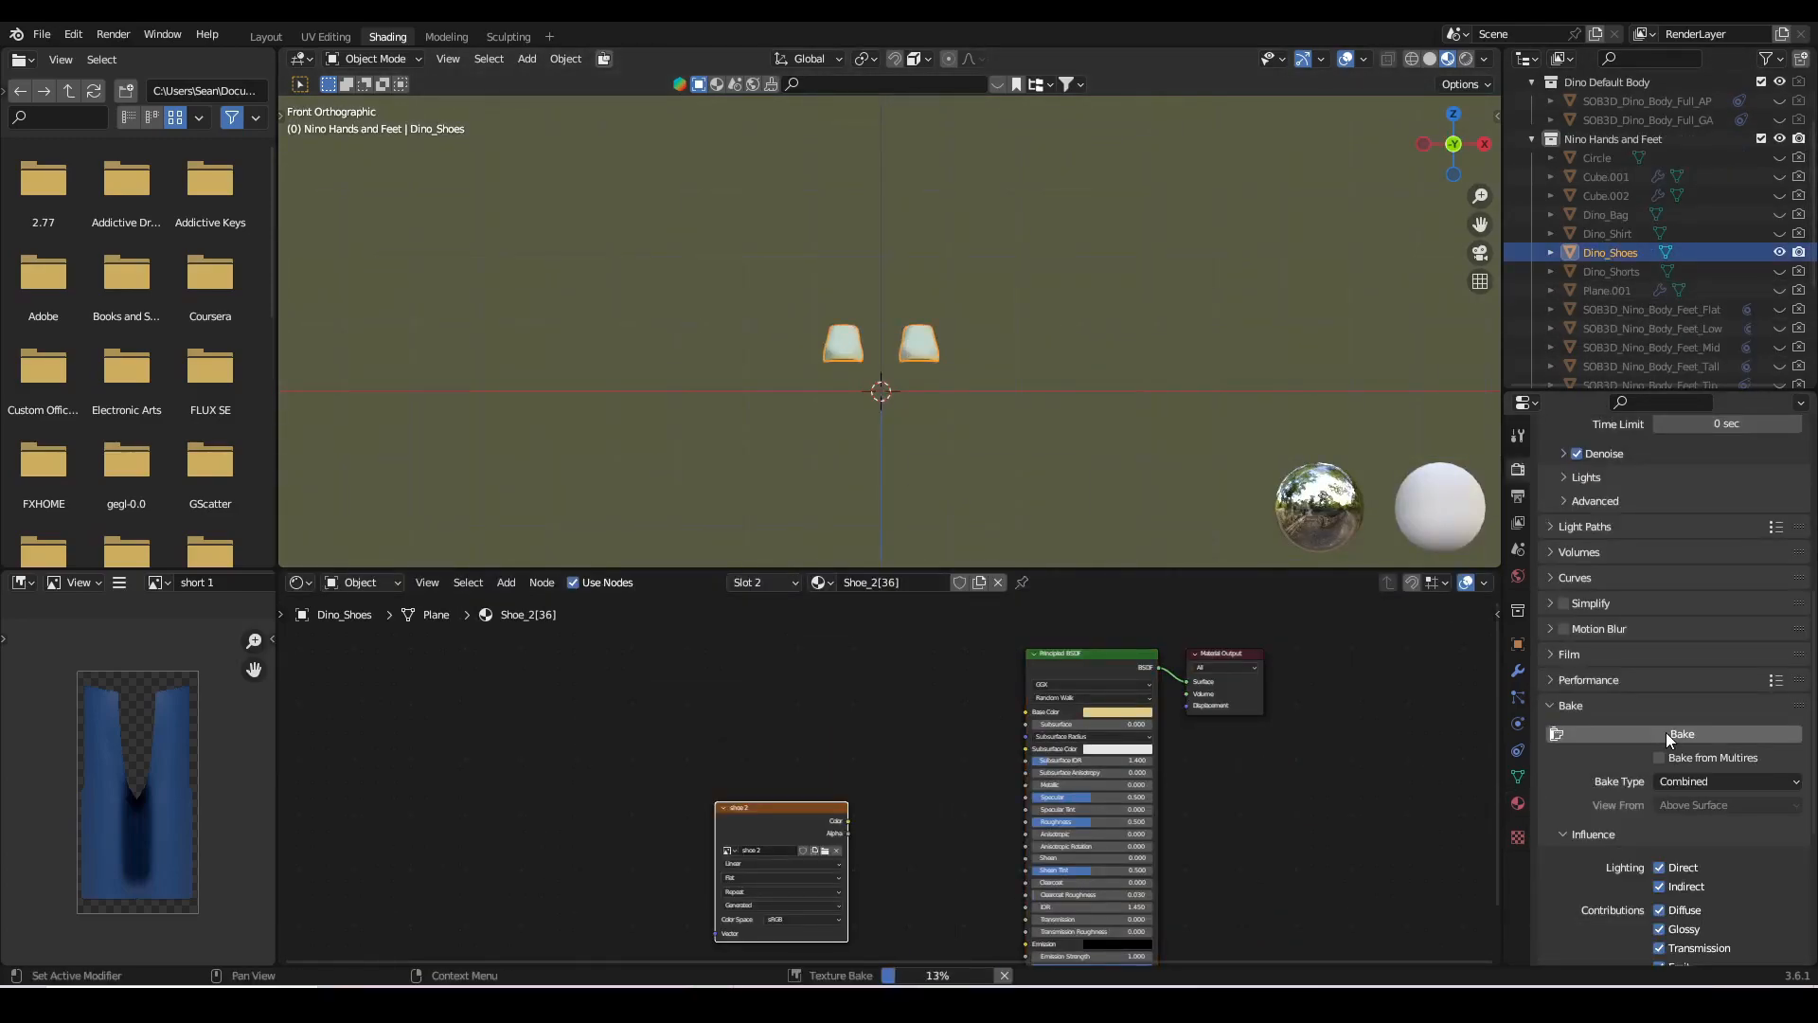
left_click(159, 583)
left_click(208, 738)
scroll(173, 795, "up", 3)
scroll(173, 826, "down", 2)
middle_click_drag(173, 816, 154, 841)
- Switch the viewport shading and inspect the baked shoes from several angles
key("z")
scroll(1083, 458, "up", 7)
mouse_move(890, 455)
middle_mouse_down()
mouse_move(1101, 451)
mouse_move(929, 483)
middle_mouse_up()
scroll(929, 483, "down", 3)
middle_click_drag(782, 531, 844, 548)
scroll(1186, 460, "down", 3)
middle_click_drag(1186, 460, 1098, 413)
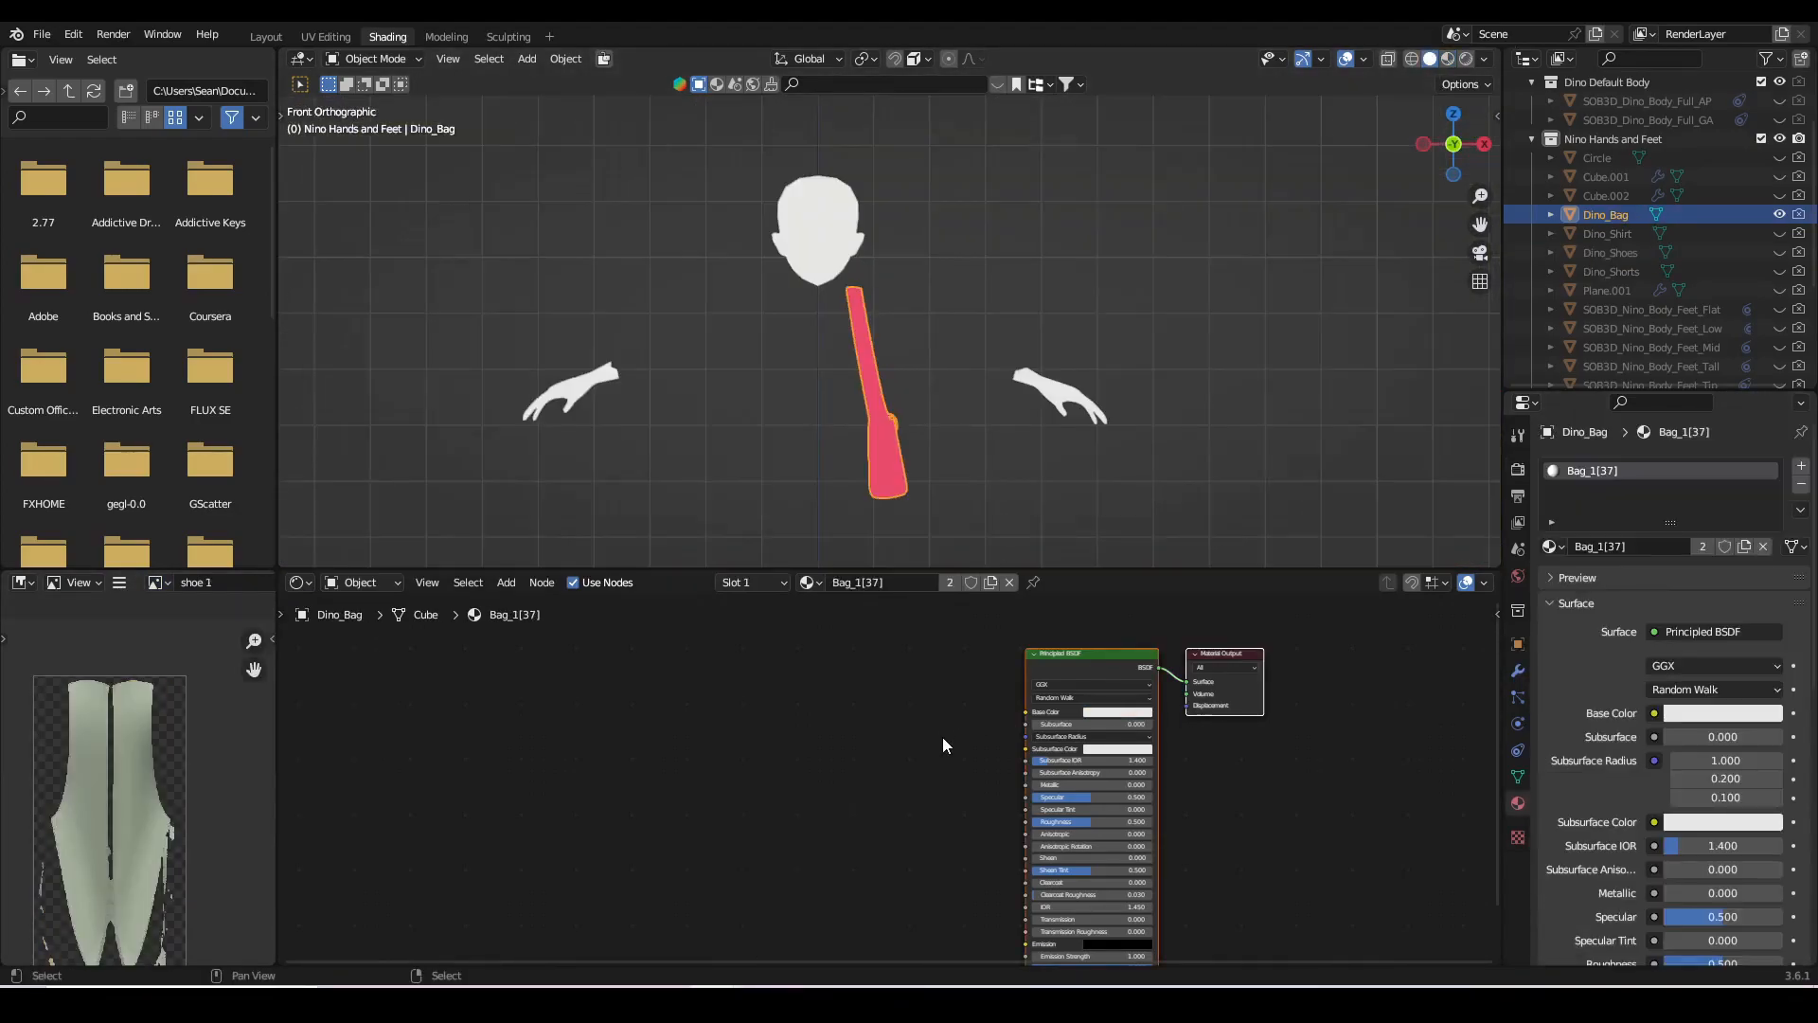
- Add an Image Texture node to Bag_1[37] with a new 256 × 512 px image named bag color, linked to the Base Color
key("shift+a")
mouse_move(941, 737)
type("sim")
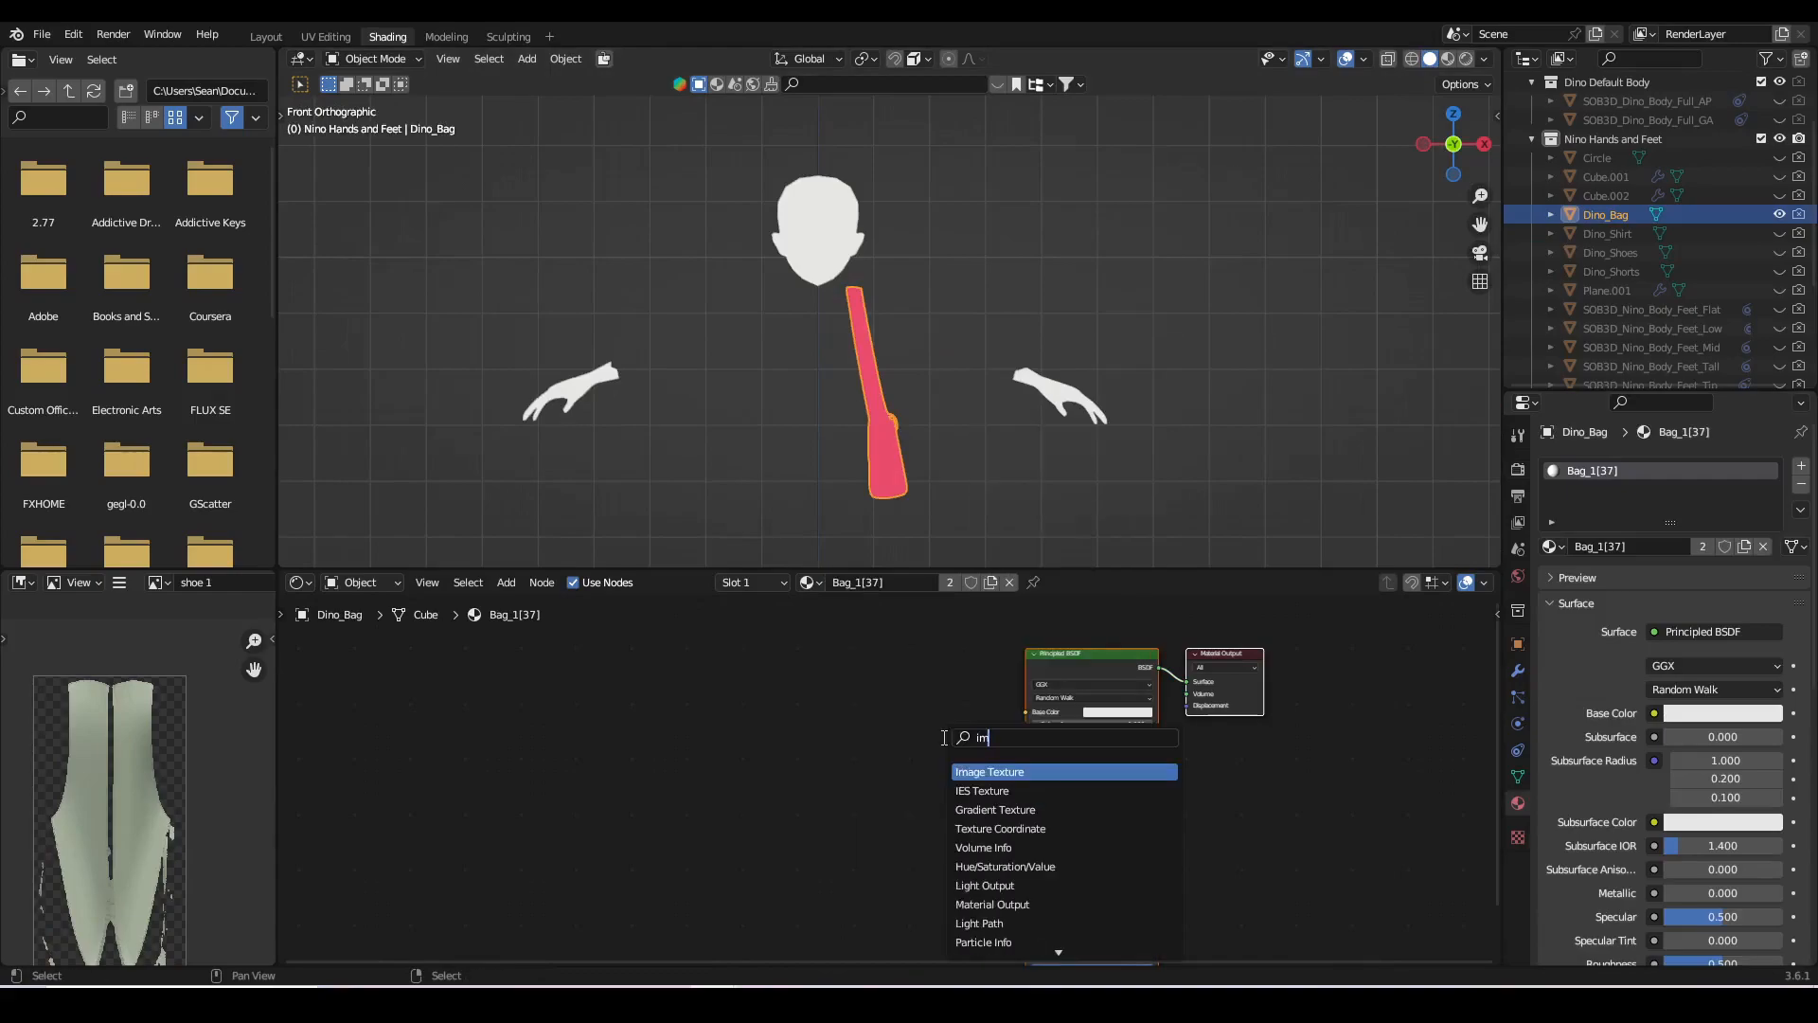
key("Return")
left_click(669, 730)
scroll(678, 769, "up", 3)
left_click(678, 763)
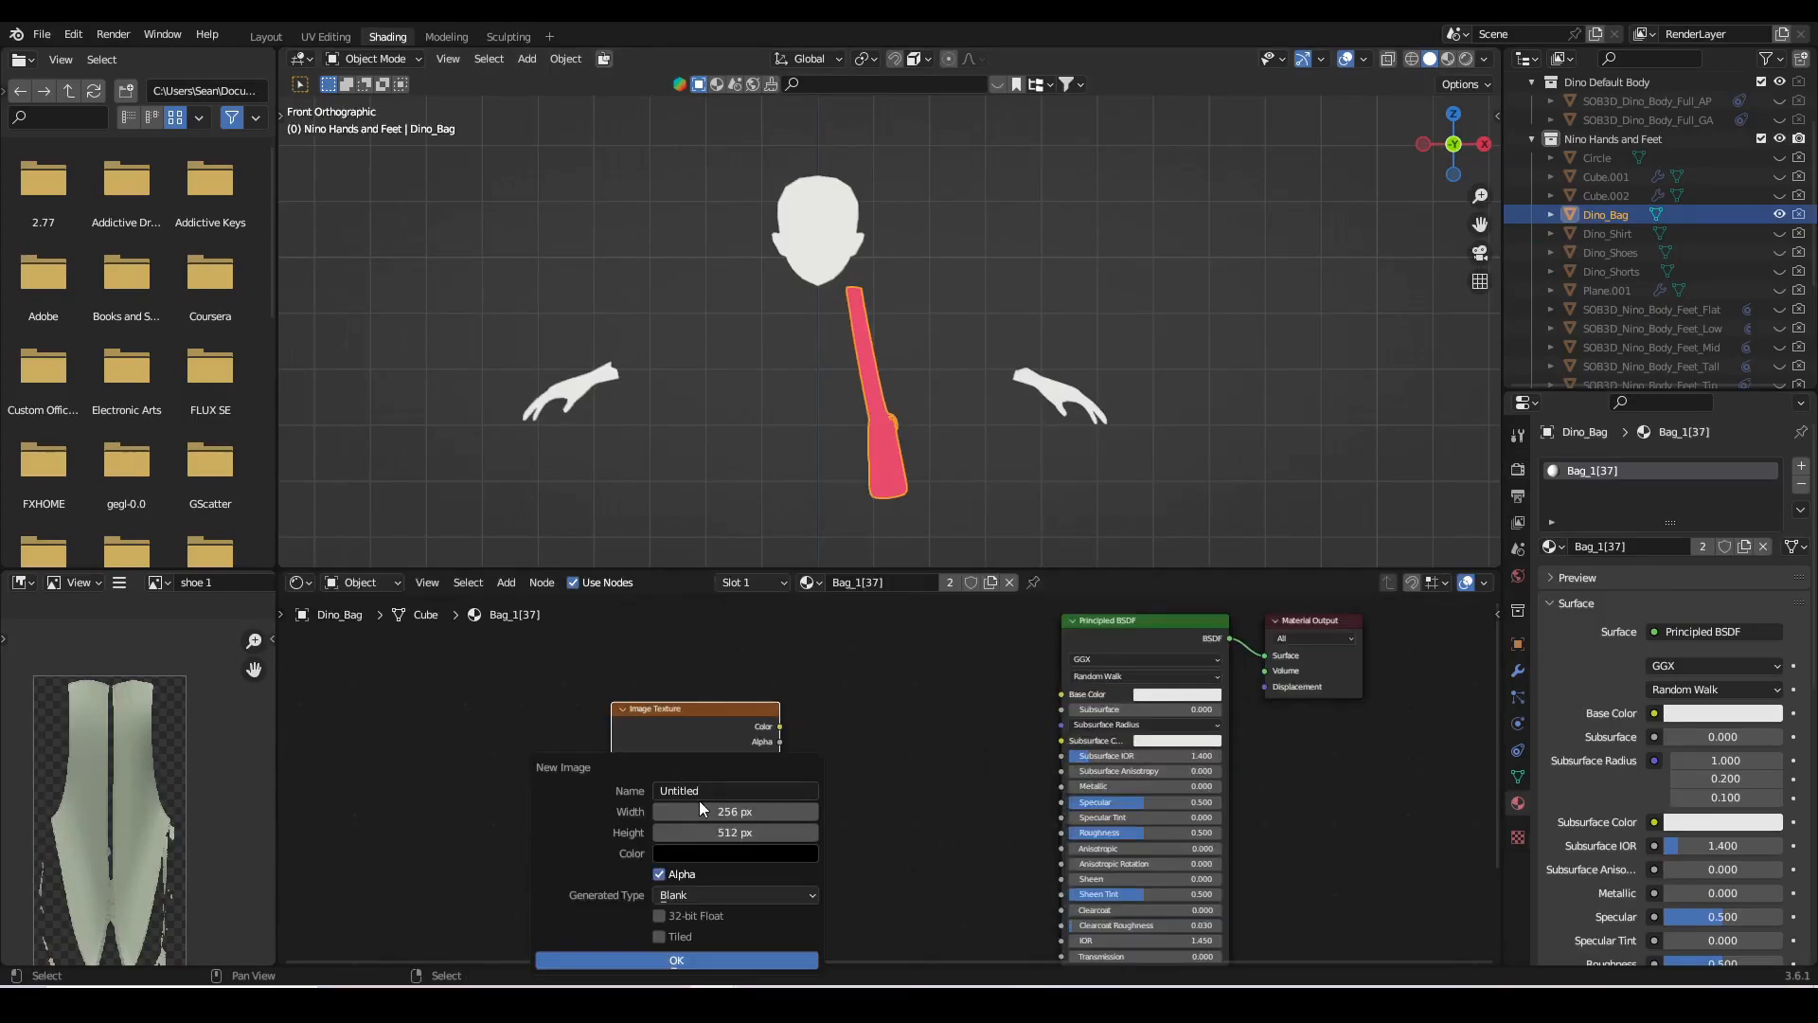
left_click(699, 791)
type("bag color")
key("Return")
left_click_drag(778, 725, 1058, 690)
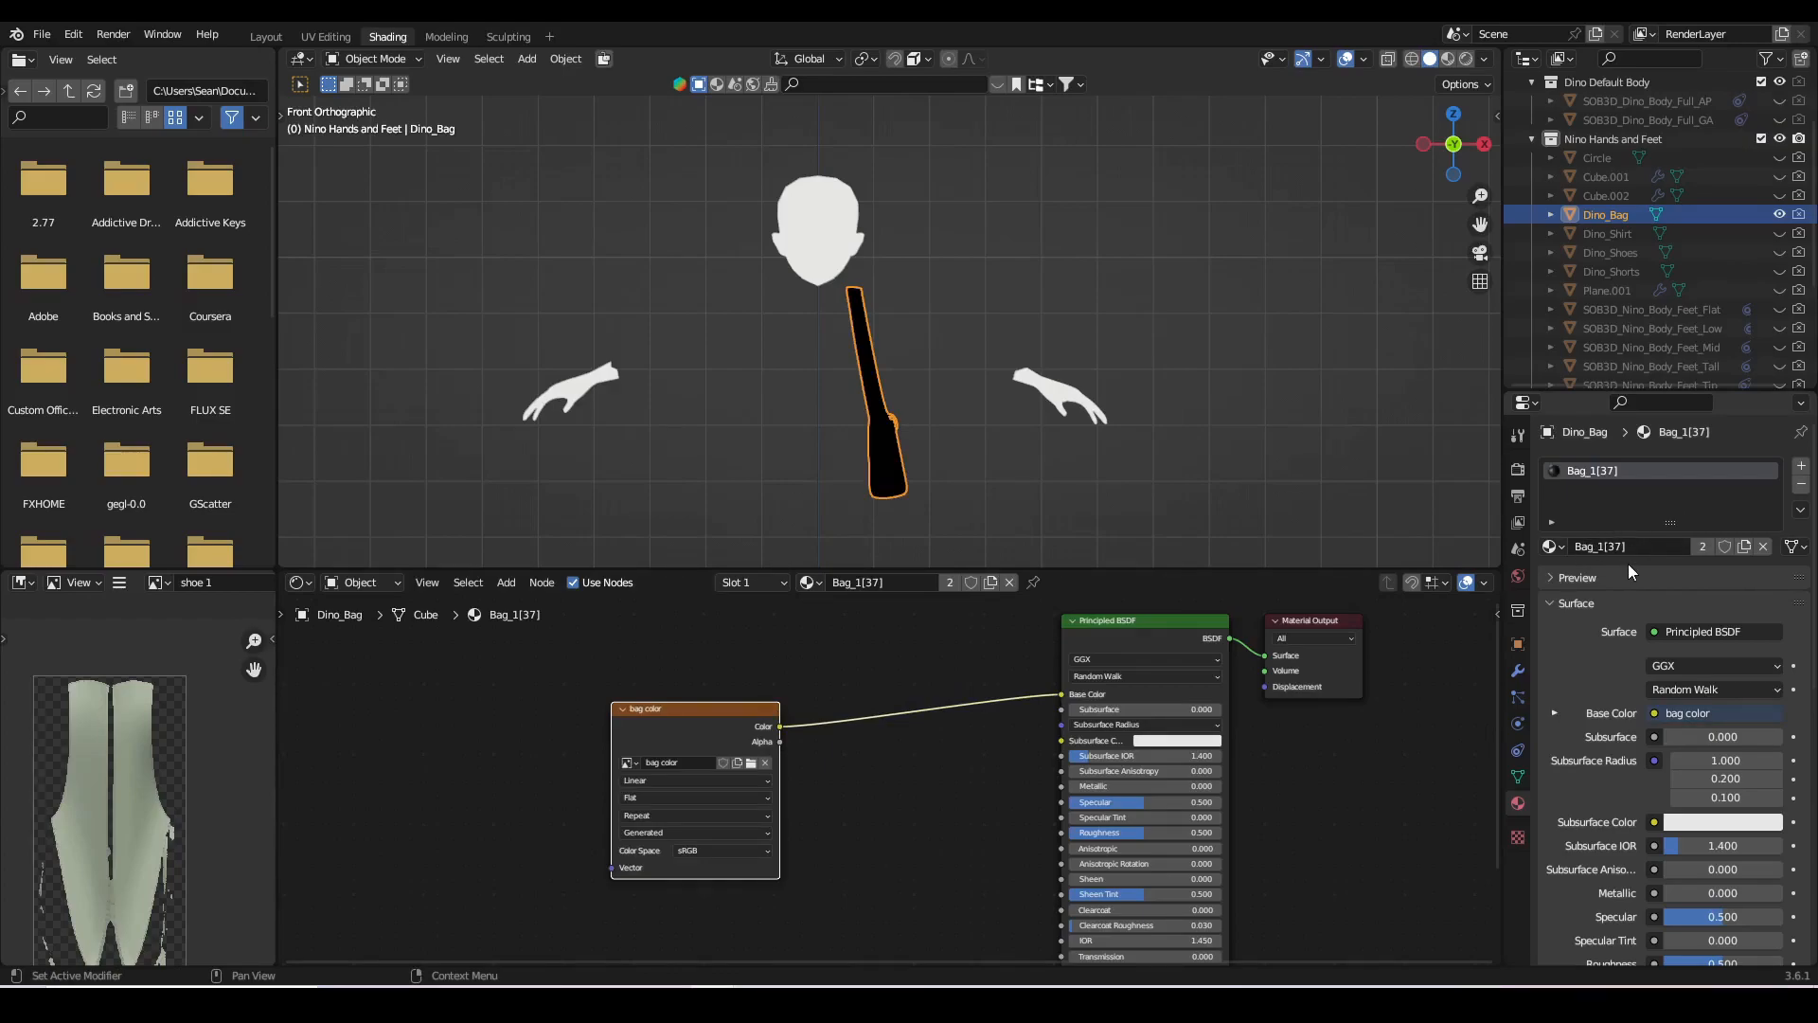
- Switch the image editor to Paint mode and put Dino_Bag into Texture Paint mode
scroll(126, 727, "down", 3)
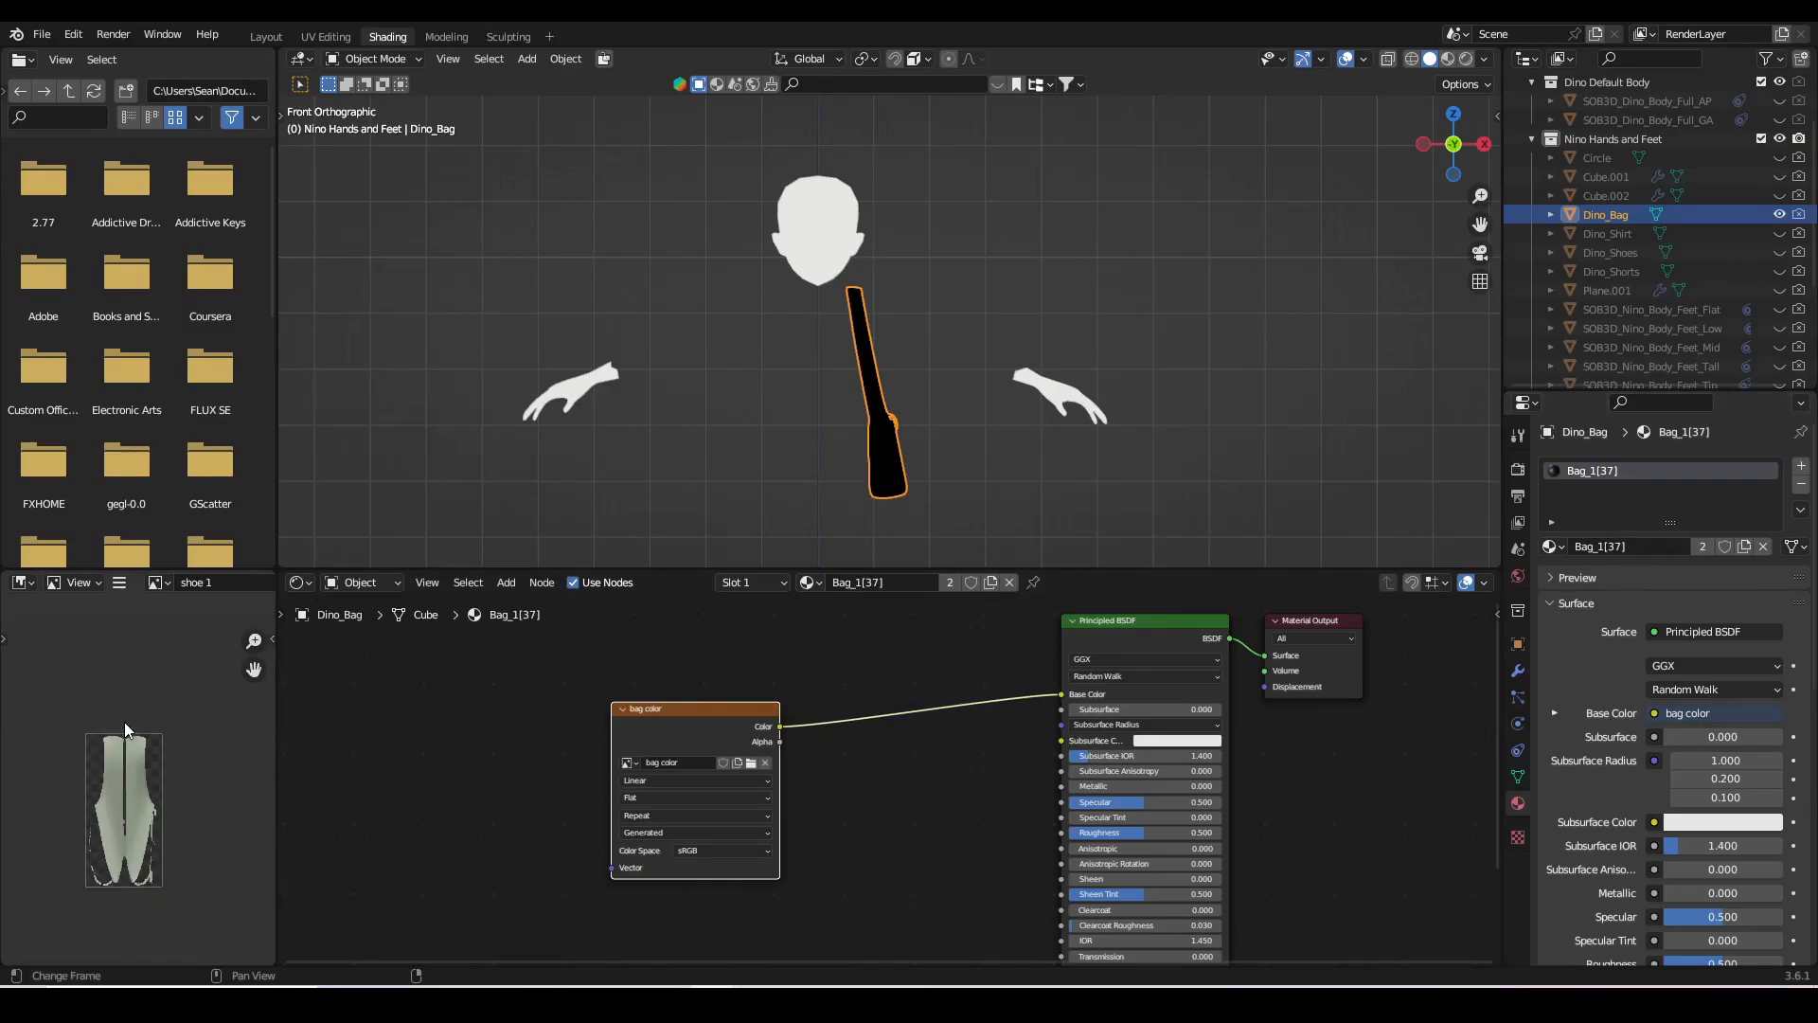
left_click(83, 585)
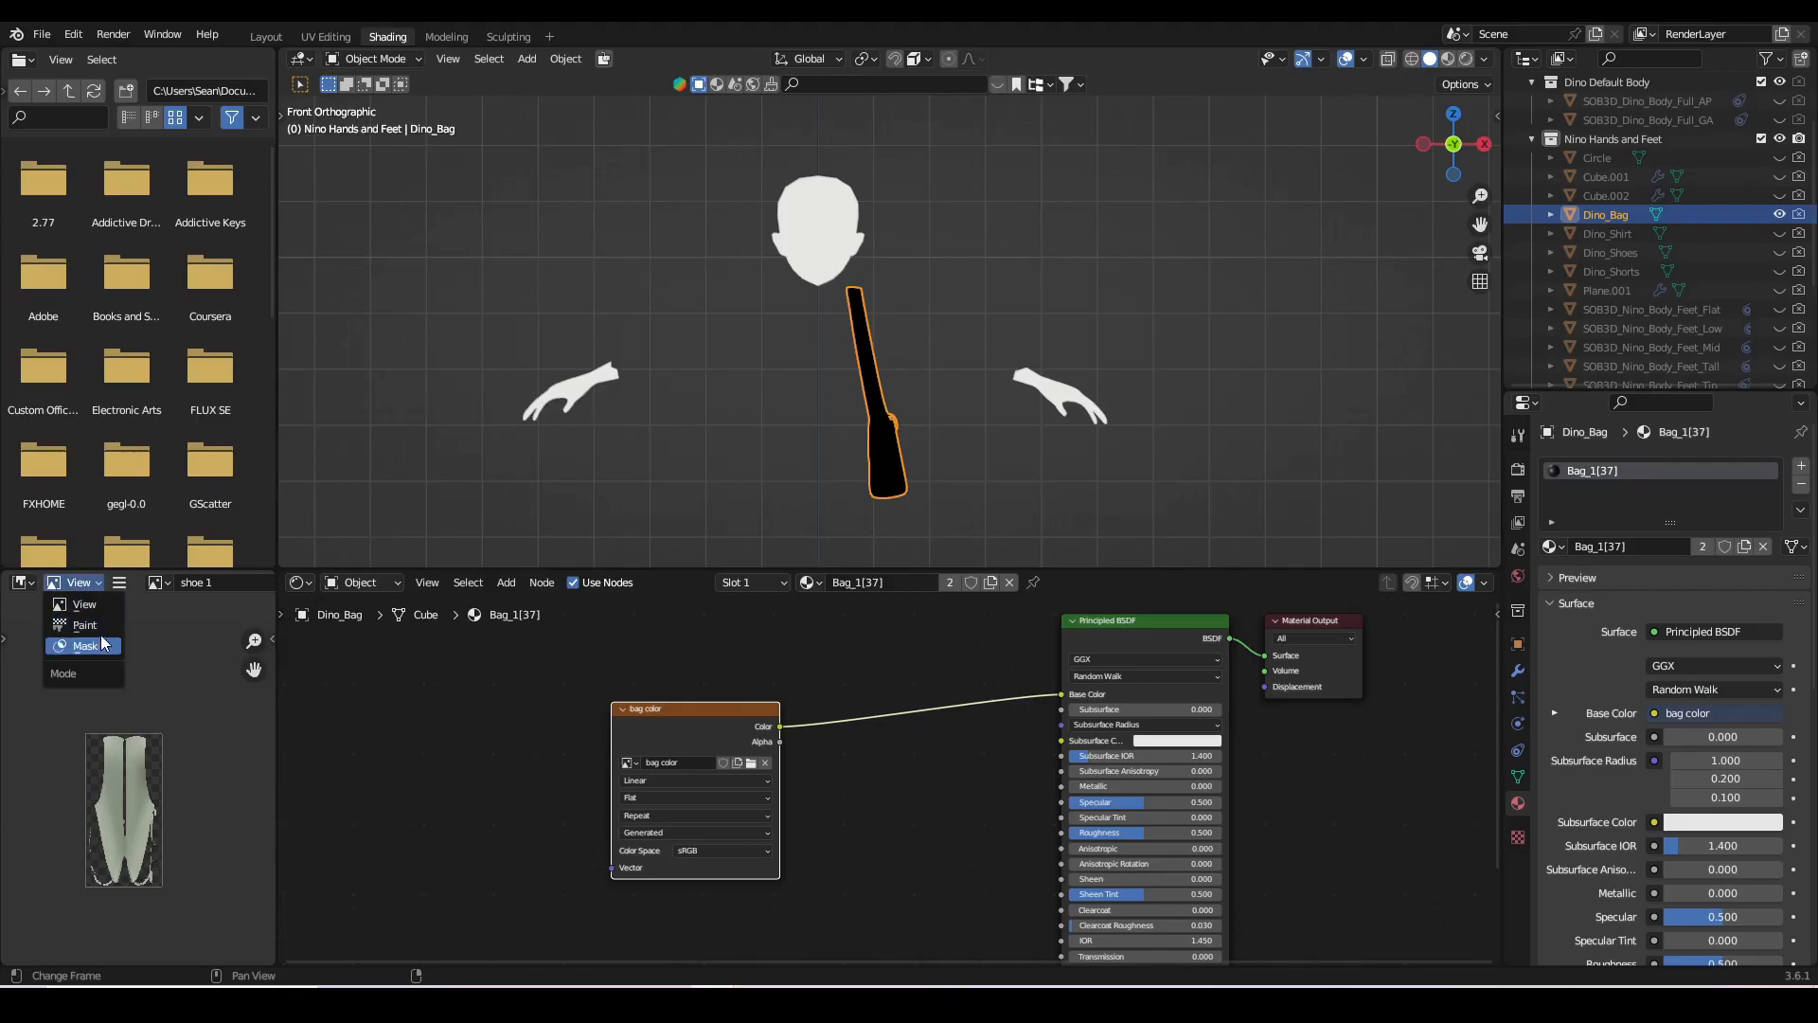
left_click(106, 623)
middle_click_drag(999, 498, 1070, 430, "shift")
key("ctrl+Tab")
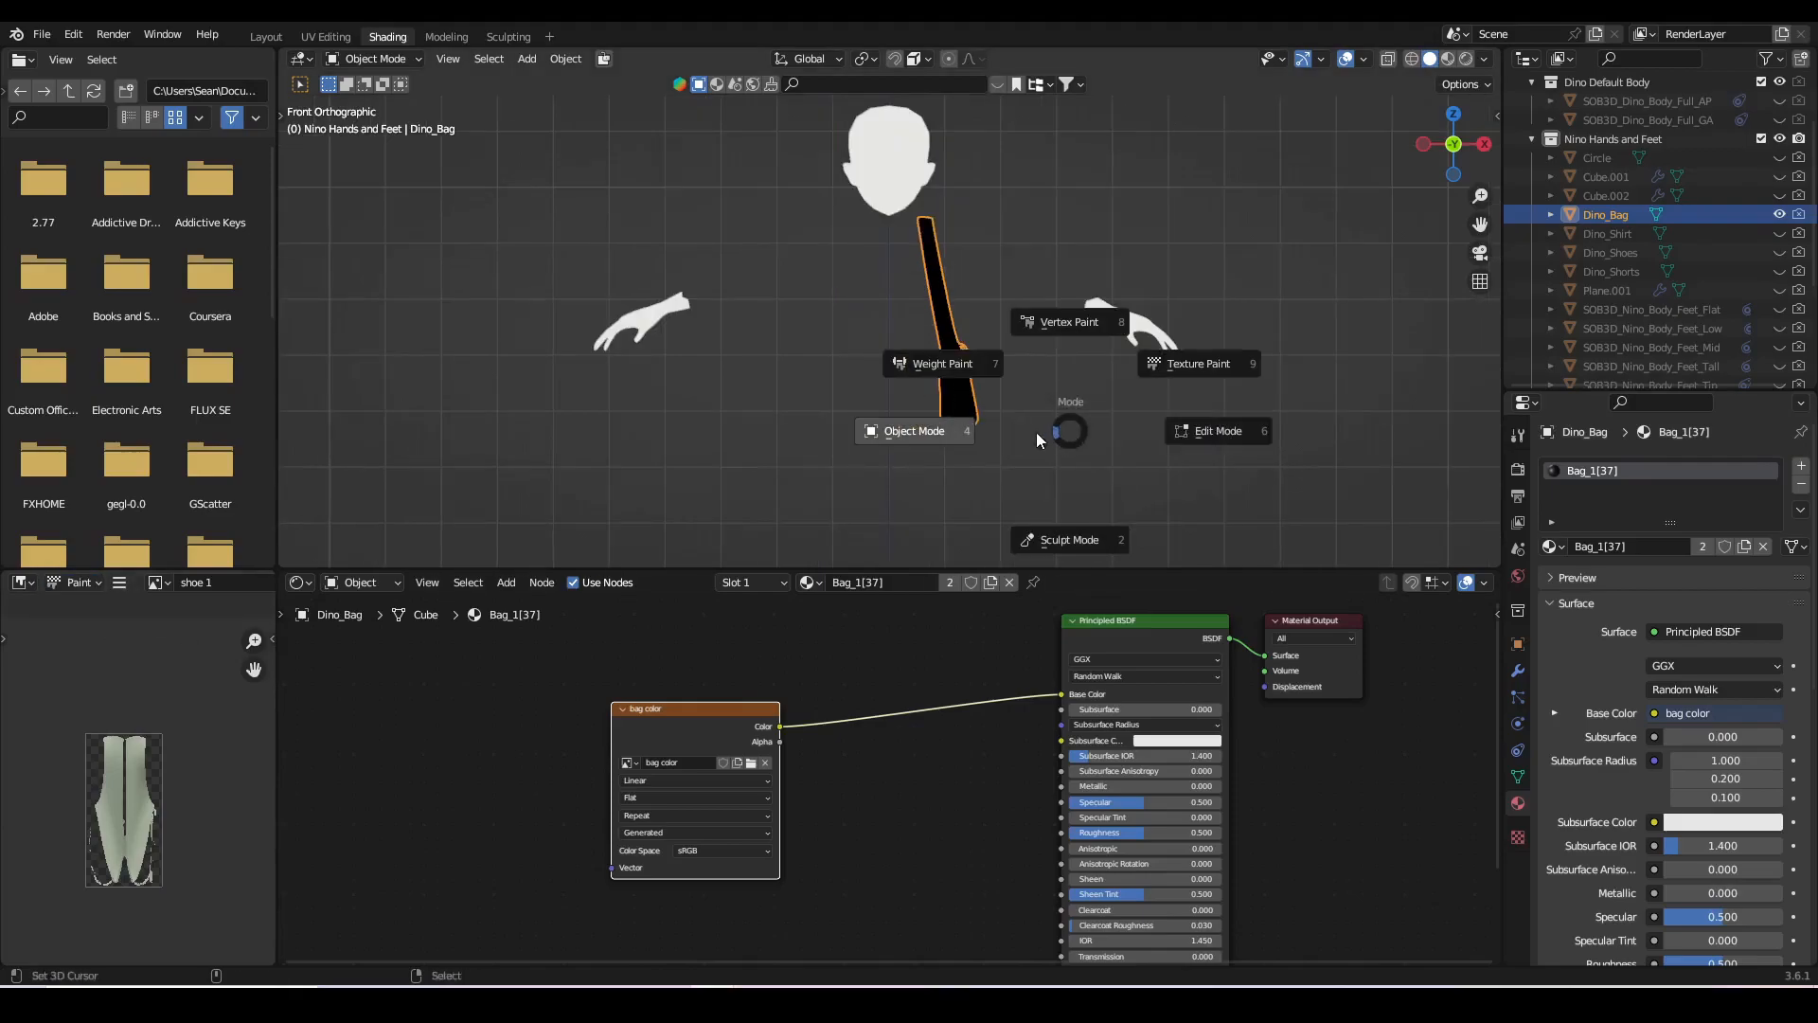
left_click(1176, 371)
- In the Layout workspace, set the texture paint brush to red D40E05 and try a stroke on the bag's strap
left_click(265, 37)
scroll(637, 519, "down", 5)
key("ctrl+Tab")
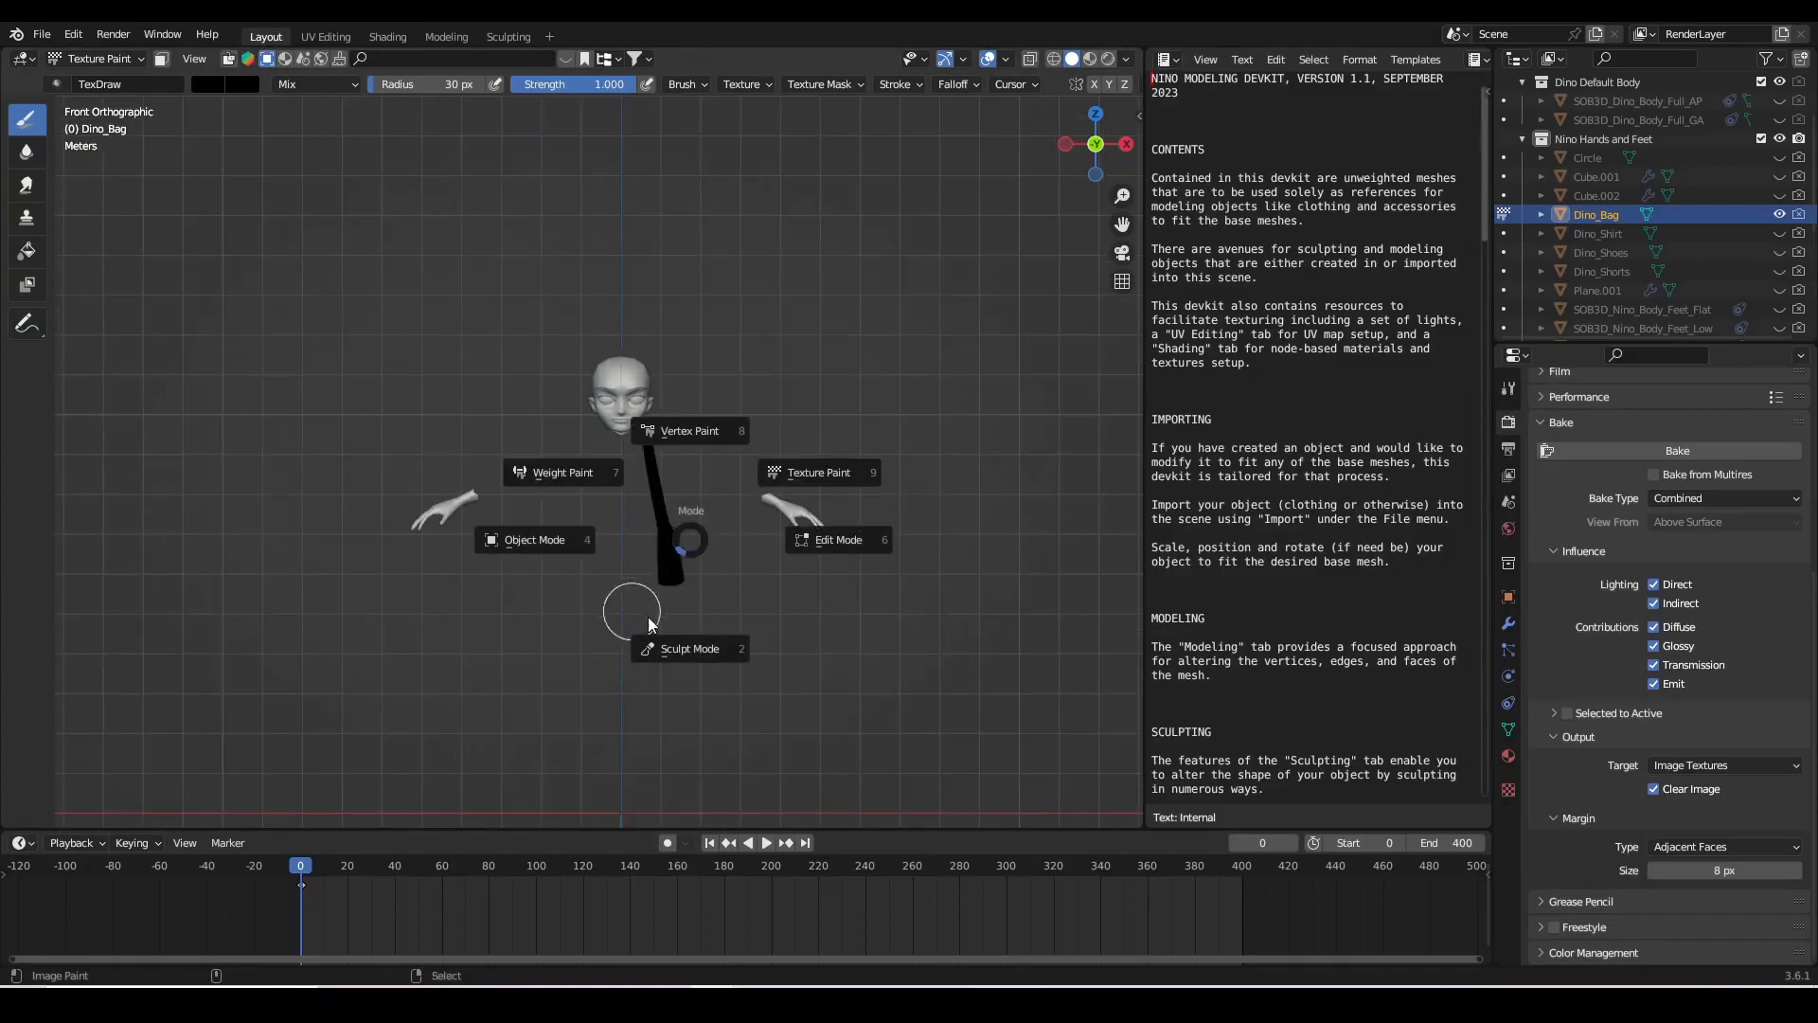
left_click(760, 464)
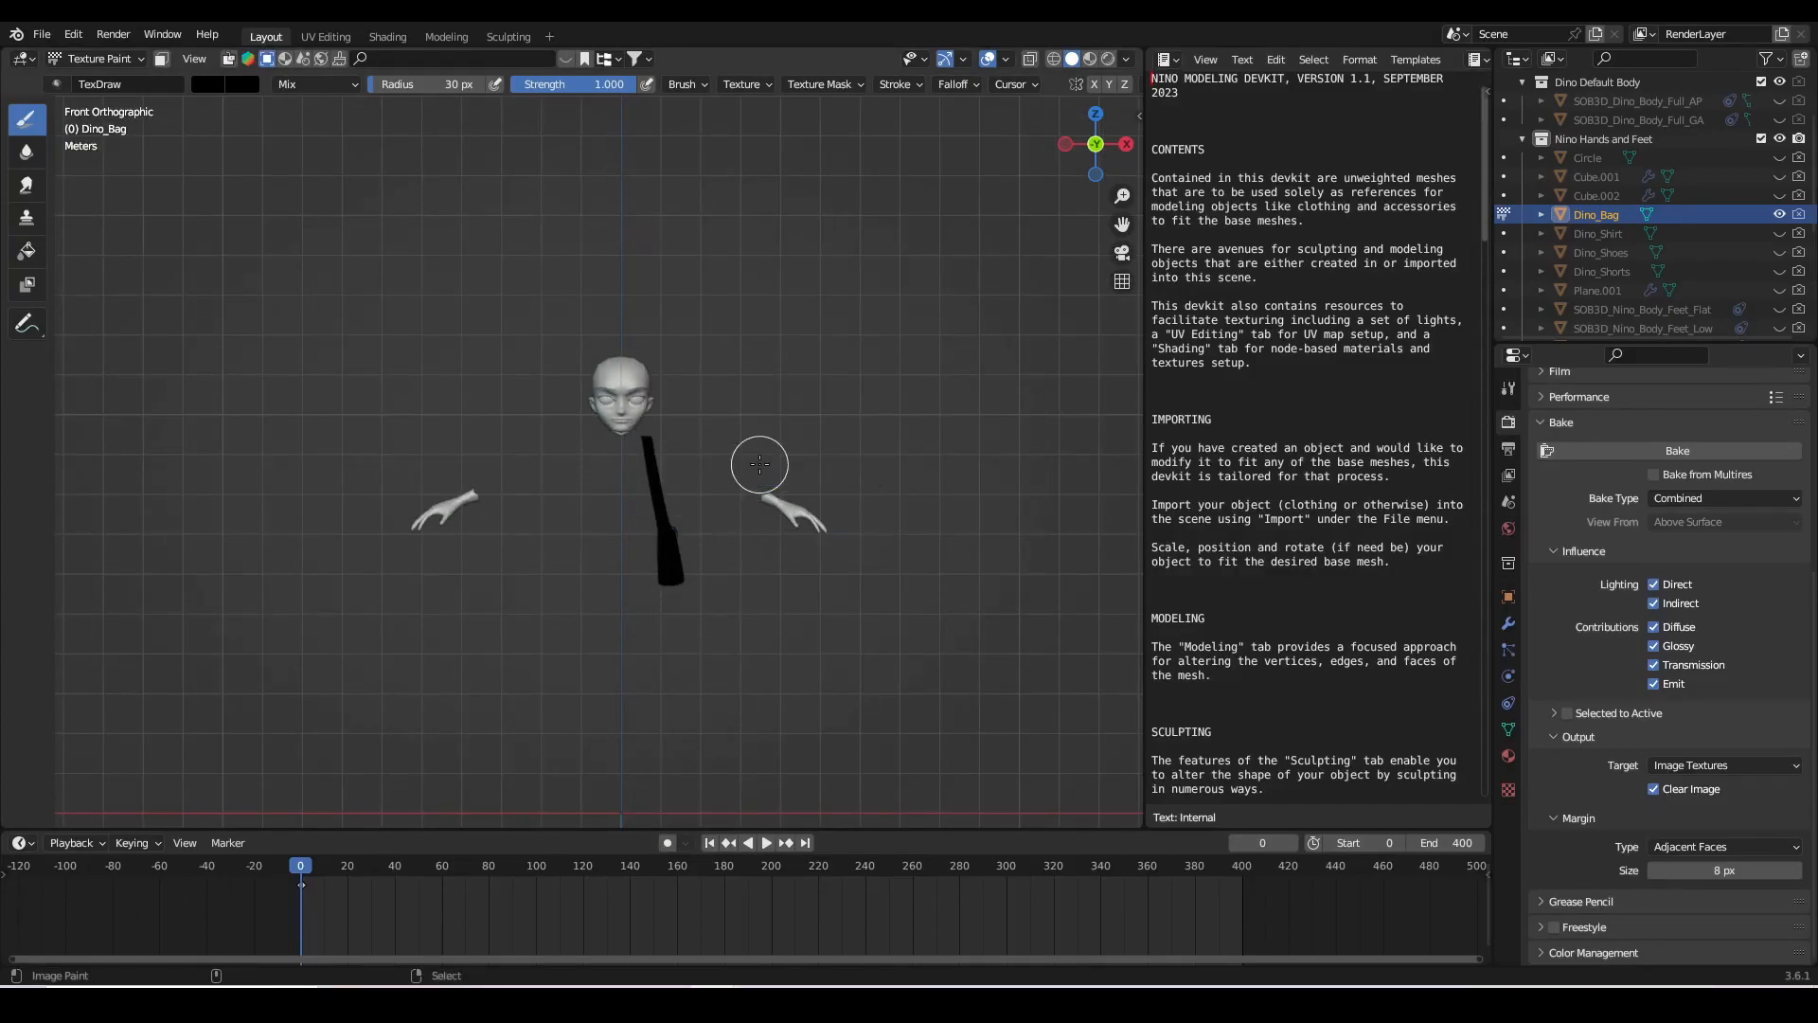
left_click(202, 83)
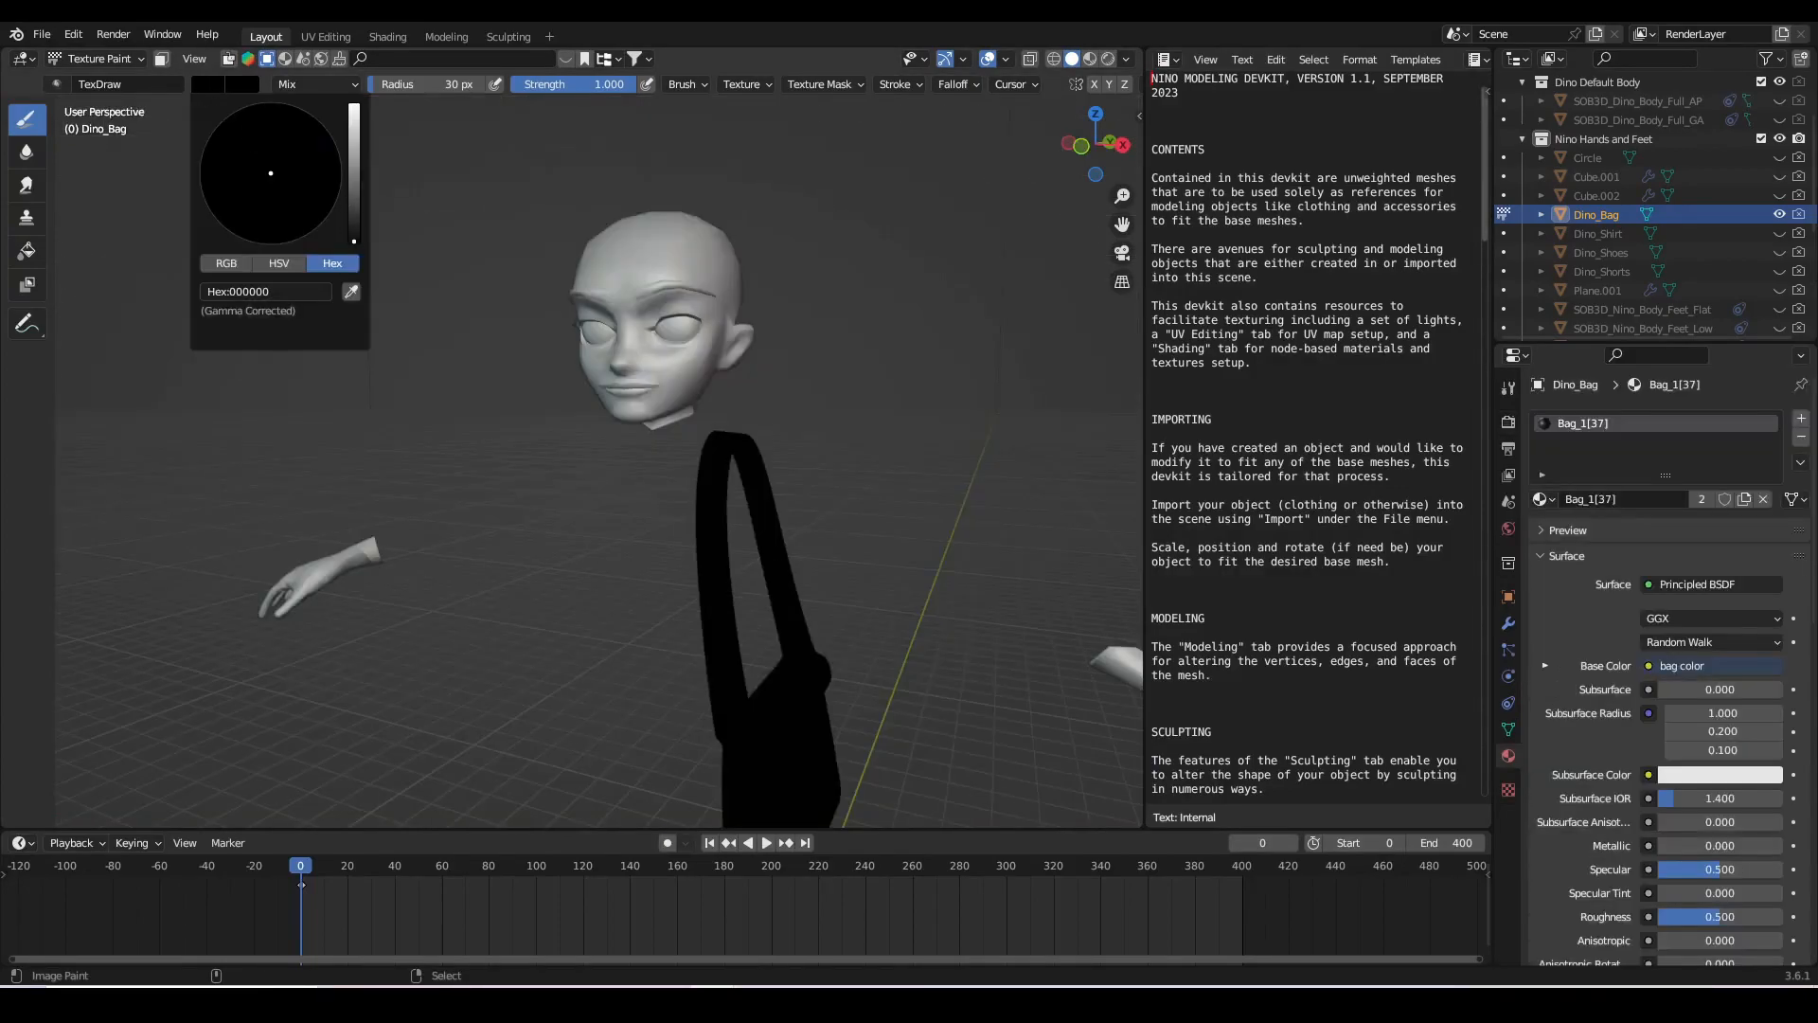
left_click_drag(354, 241, 355, 121)
left_click(273, 243)
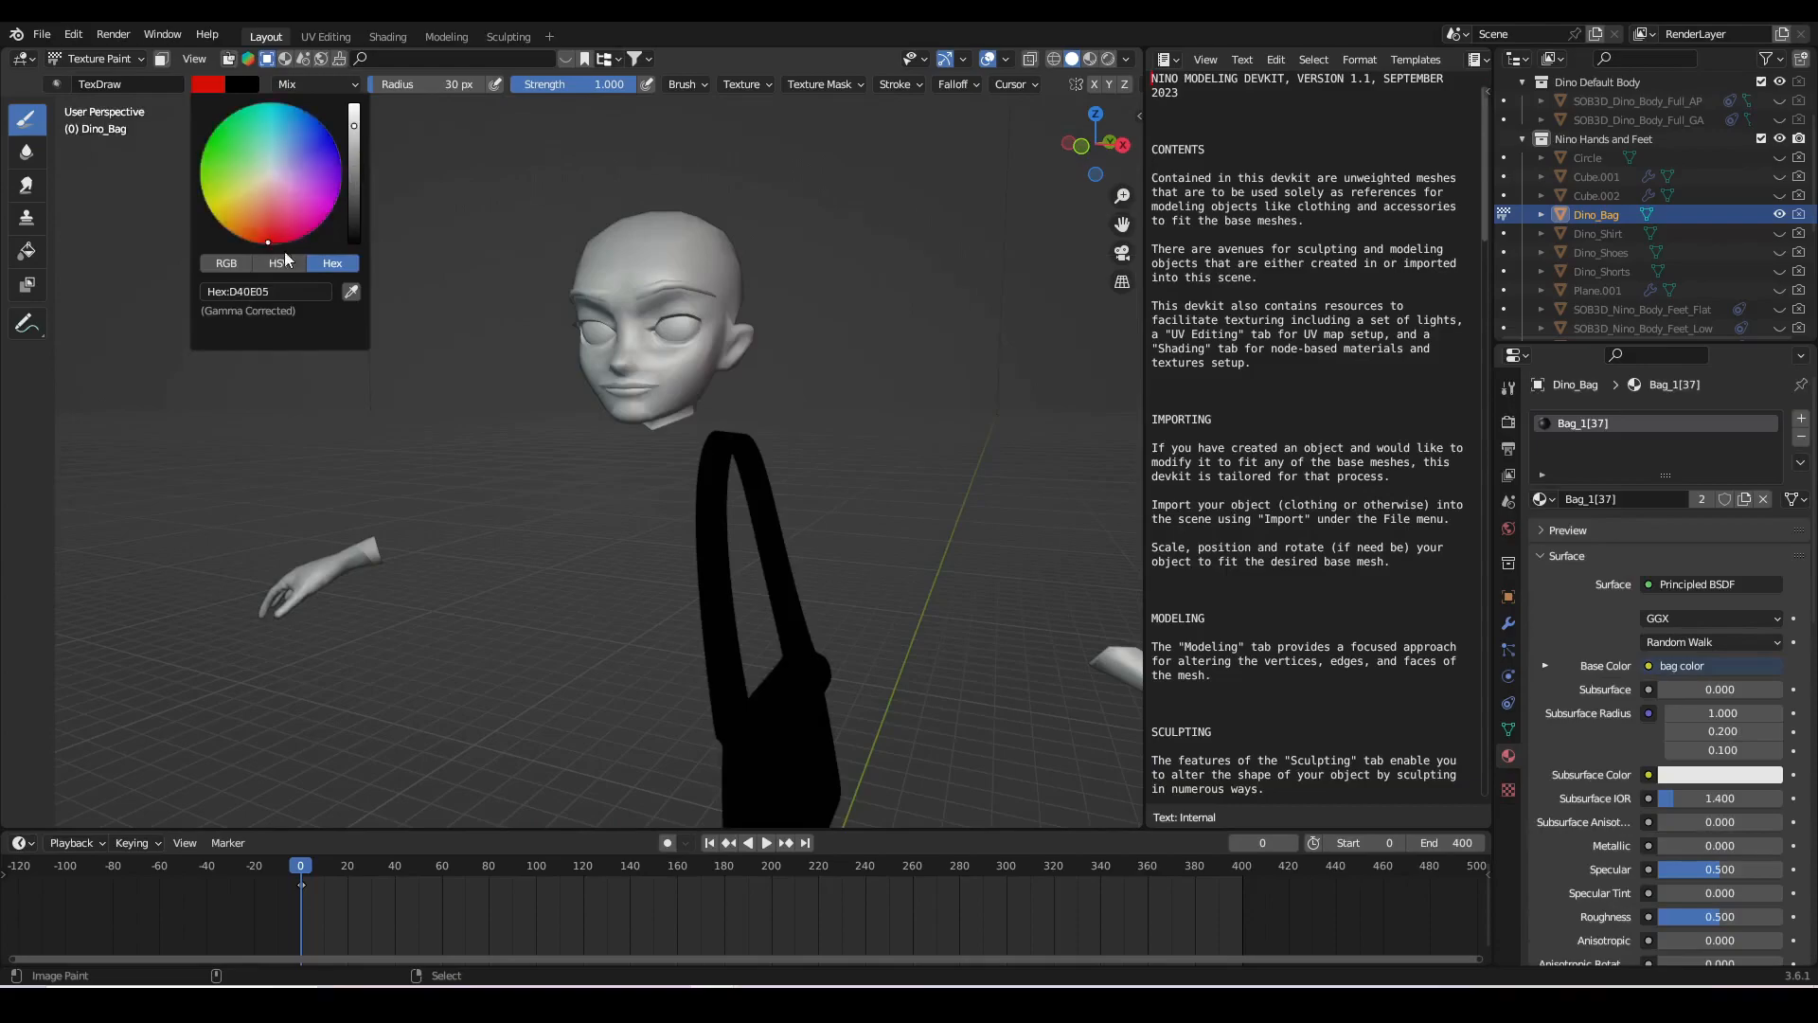
left_click_drag(714, 602, 712, 568)
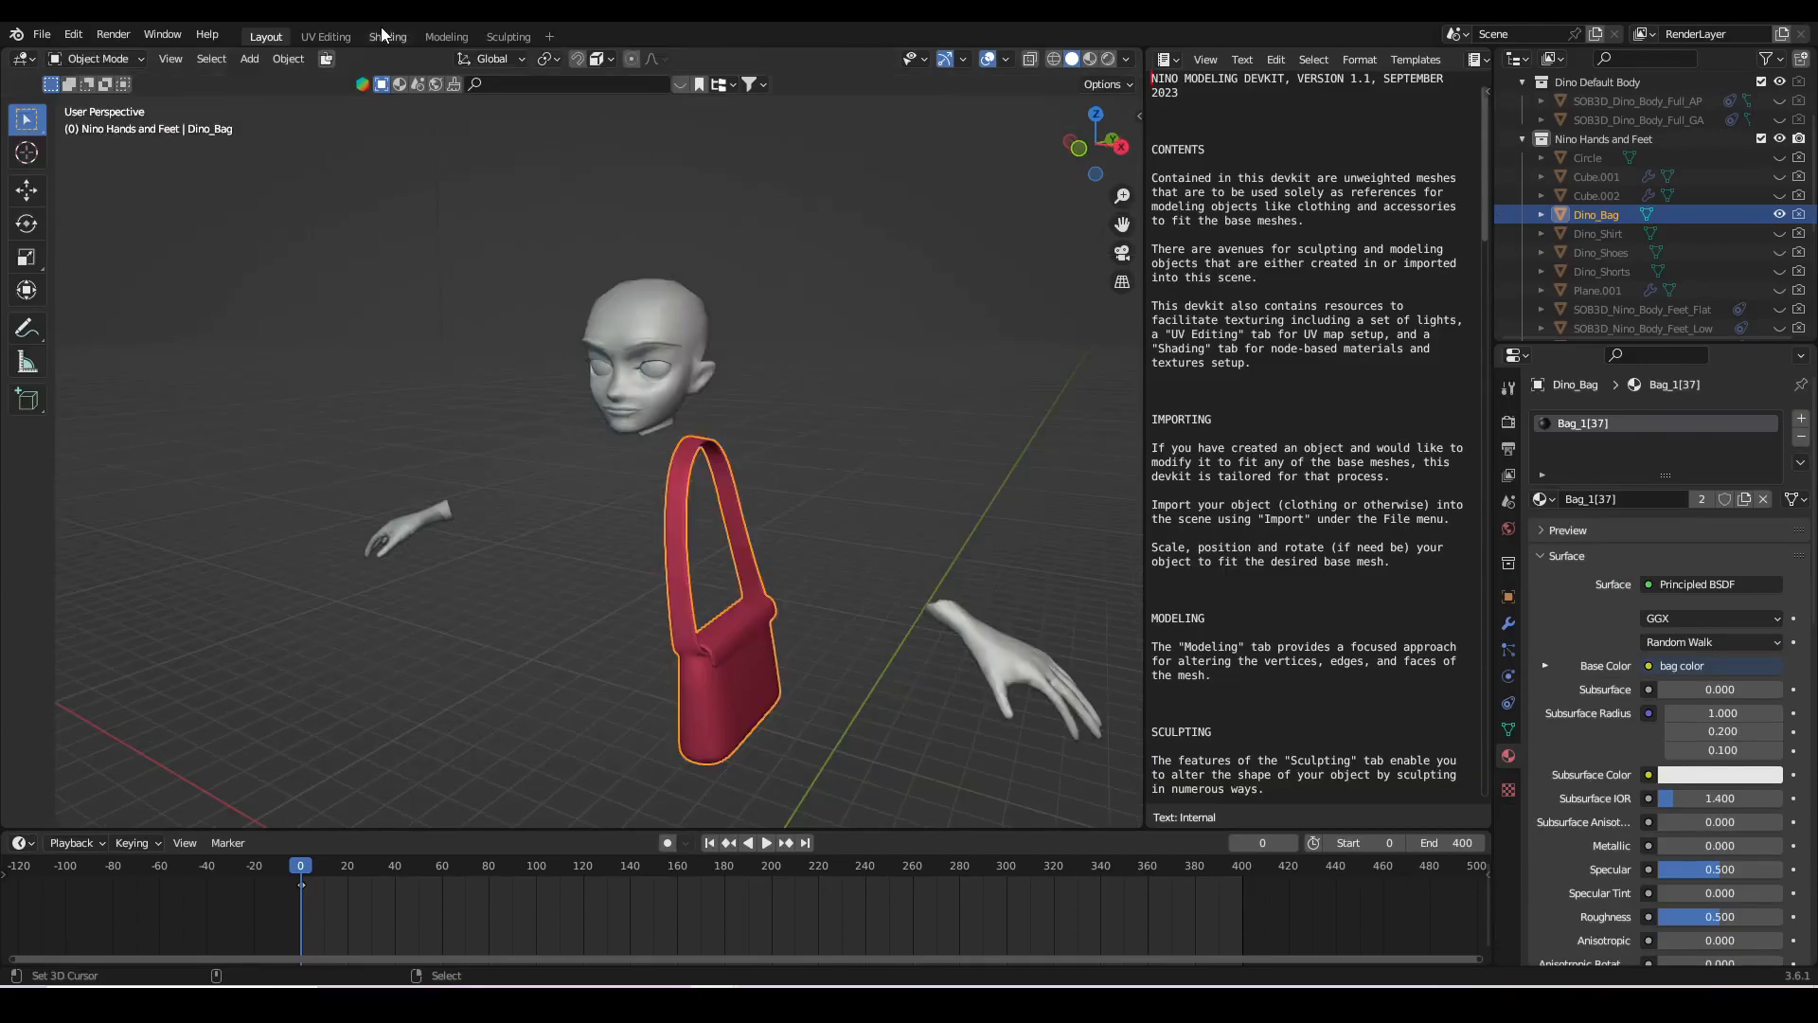
- Return to the Shading workspace, put Dino_Bag into Texture Paint mode and paint a red patch on the bag's body
left_click(385, 34)
scroll(860, 436, "up", 4)
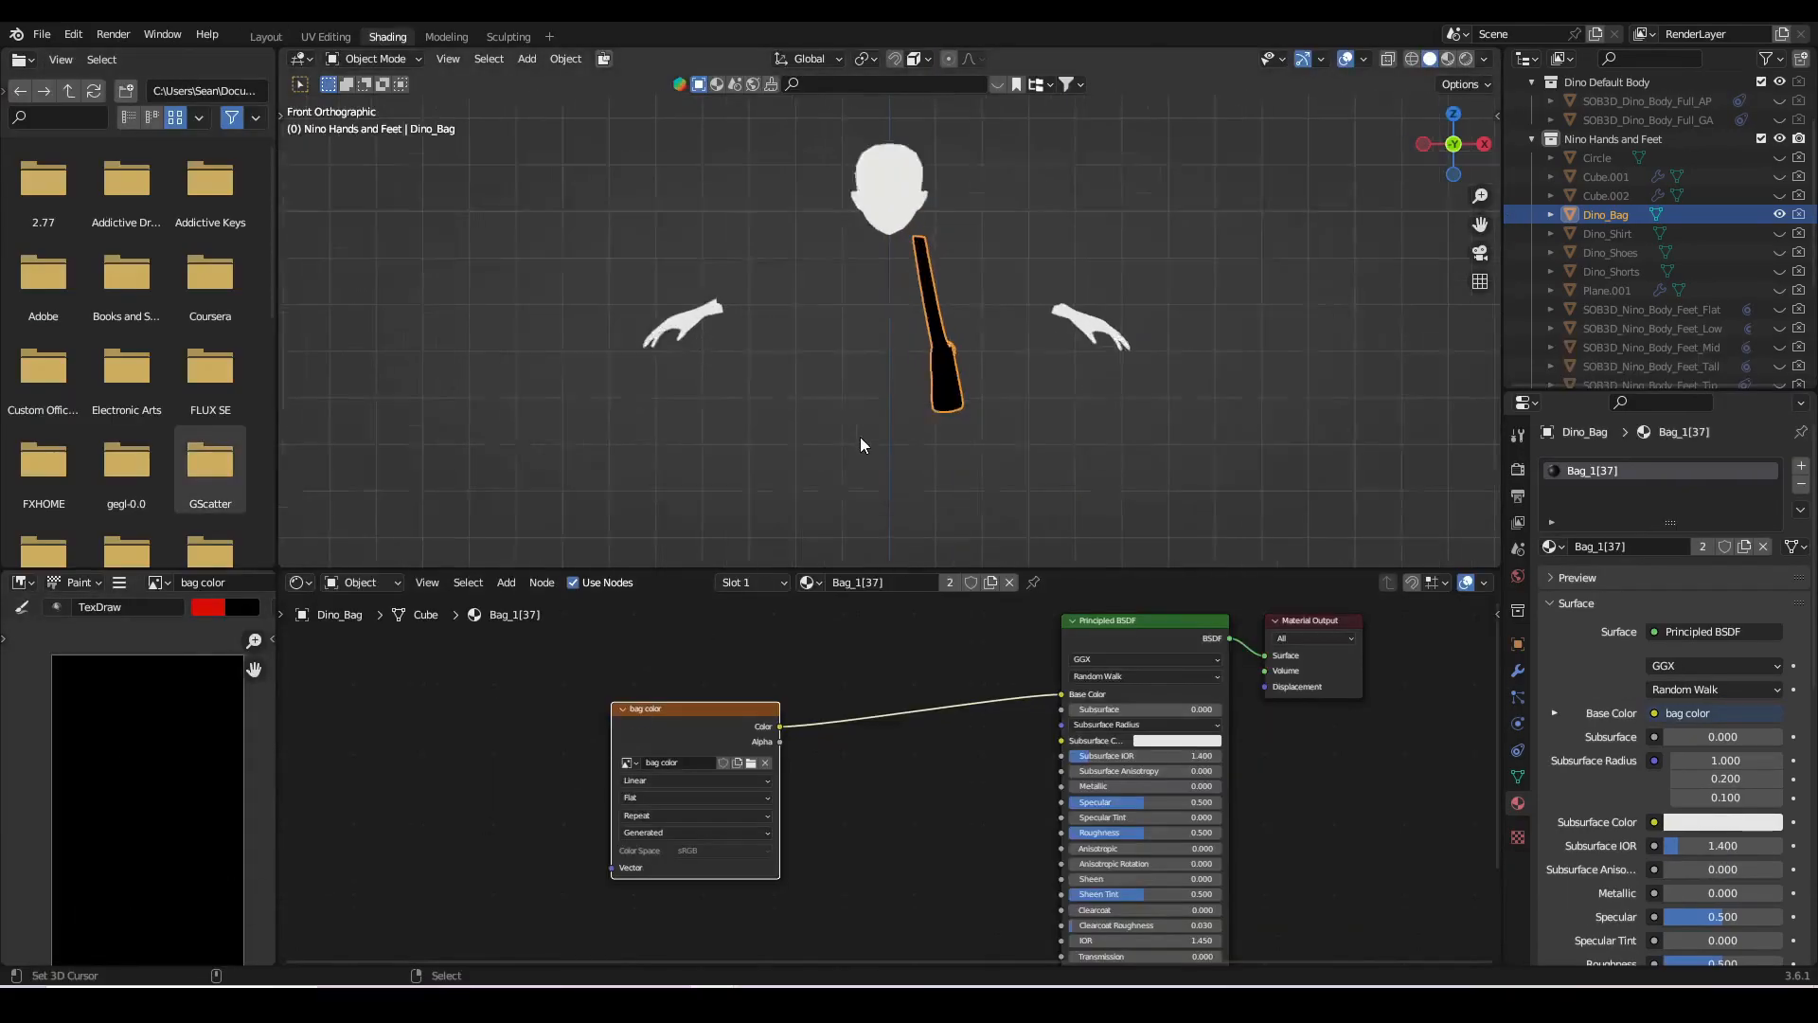
key("ctrl+Tab")
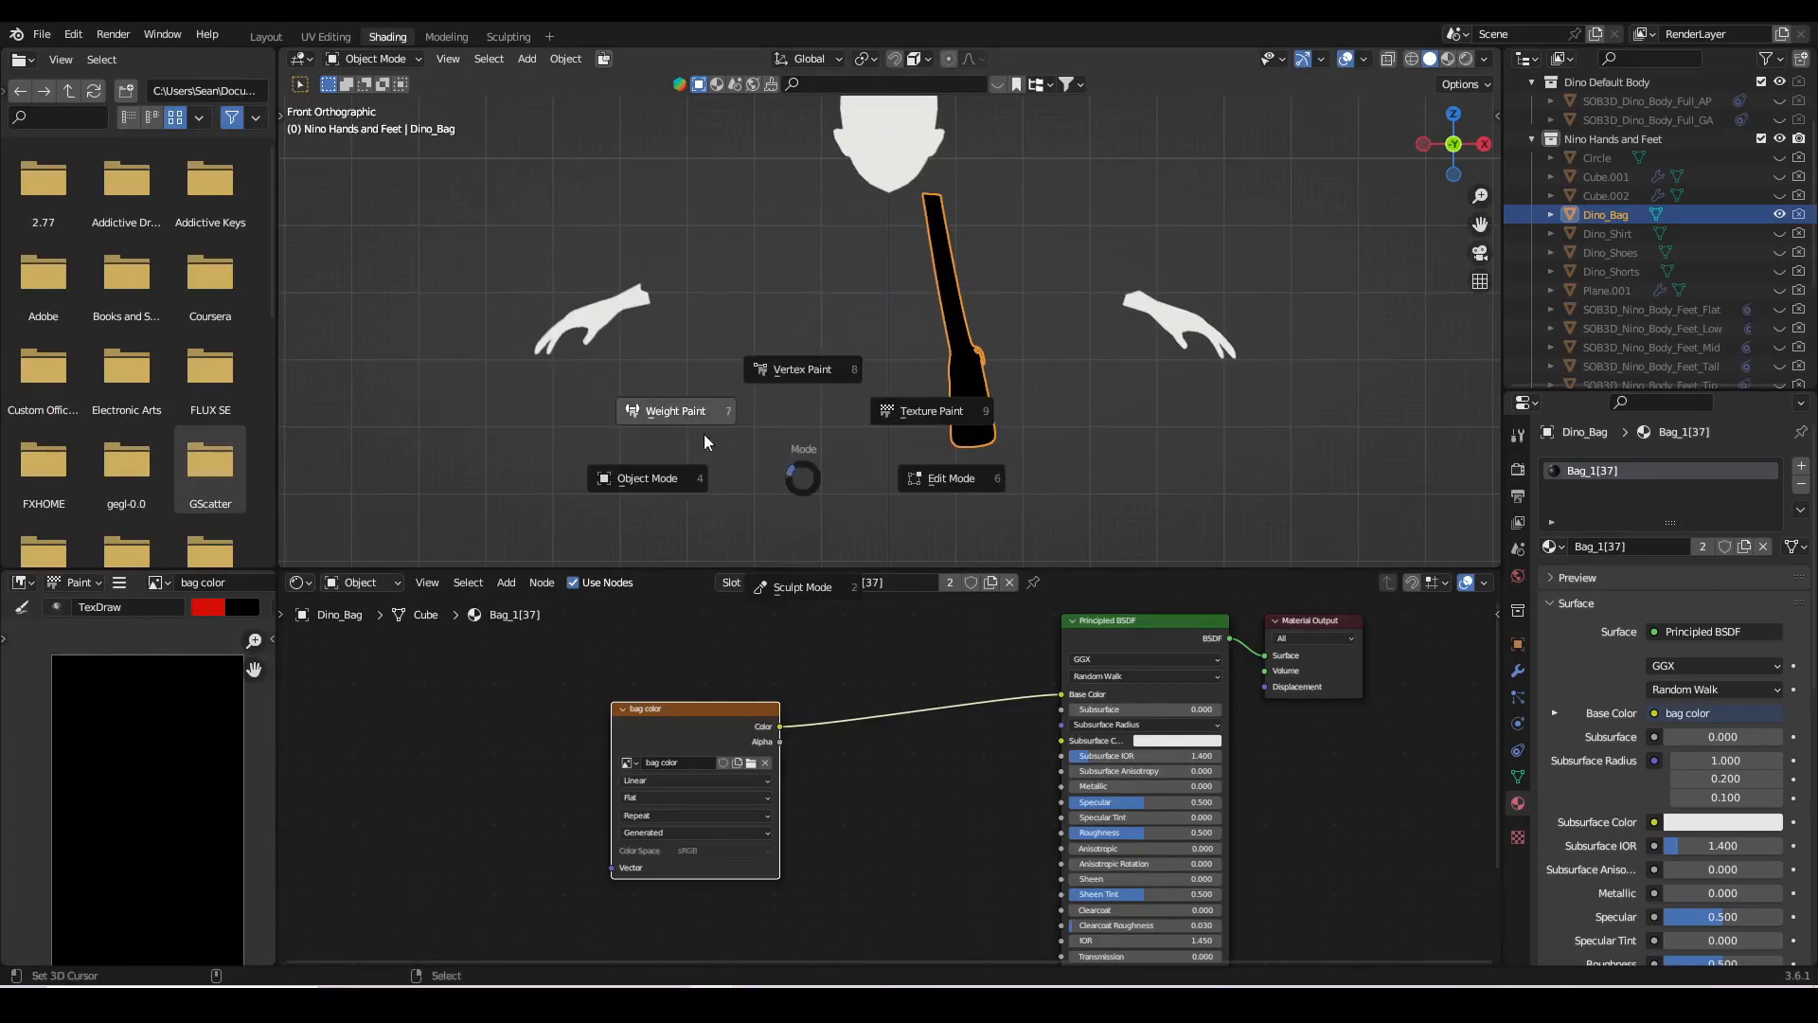
left_click(884, 418)
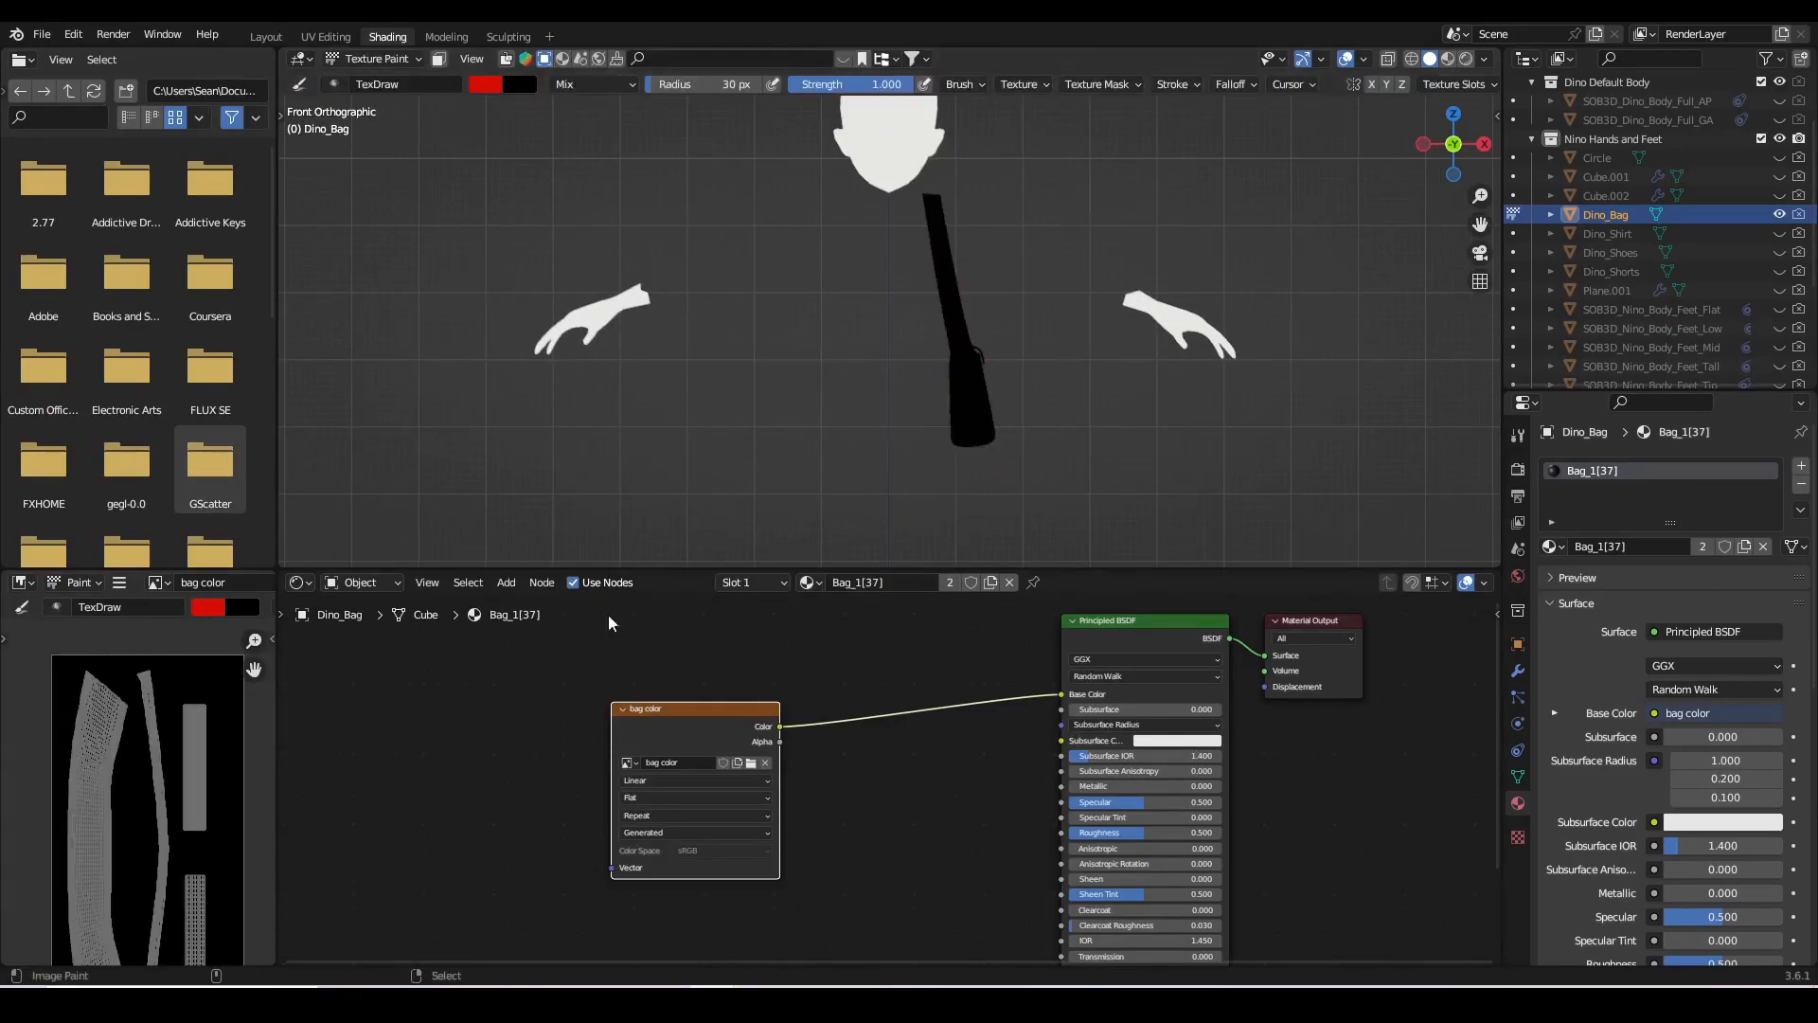
middle_click_drag(816, 470, 1022, 471)
scroll(1022, 472, "up", 3)
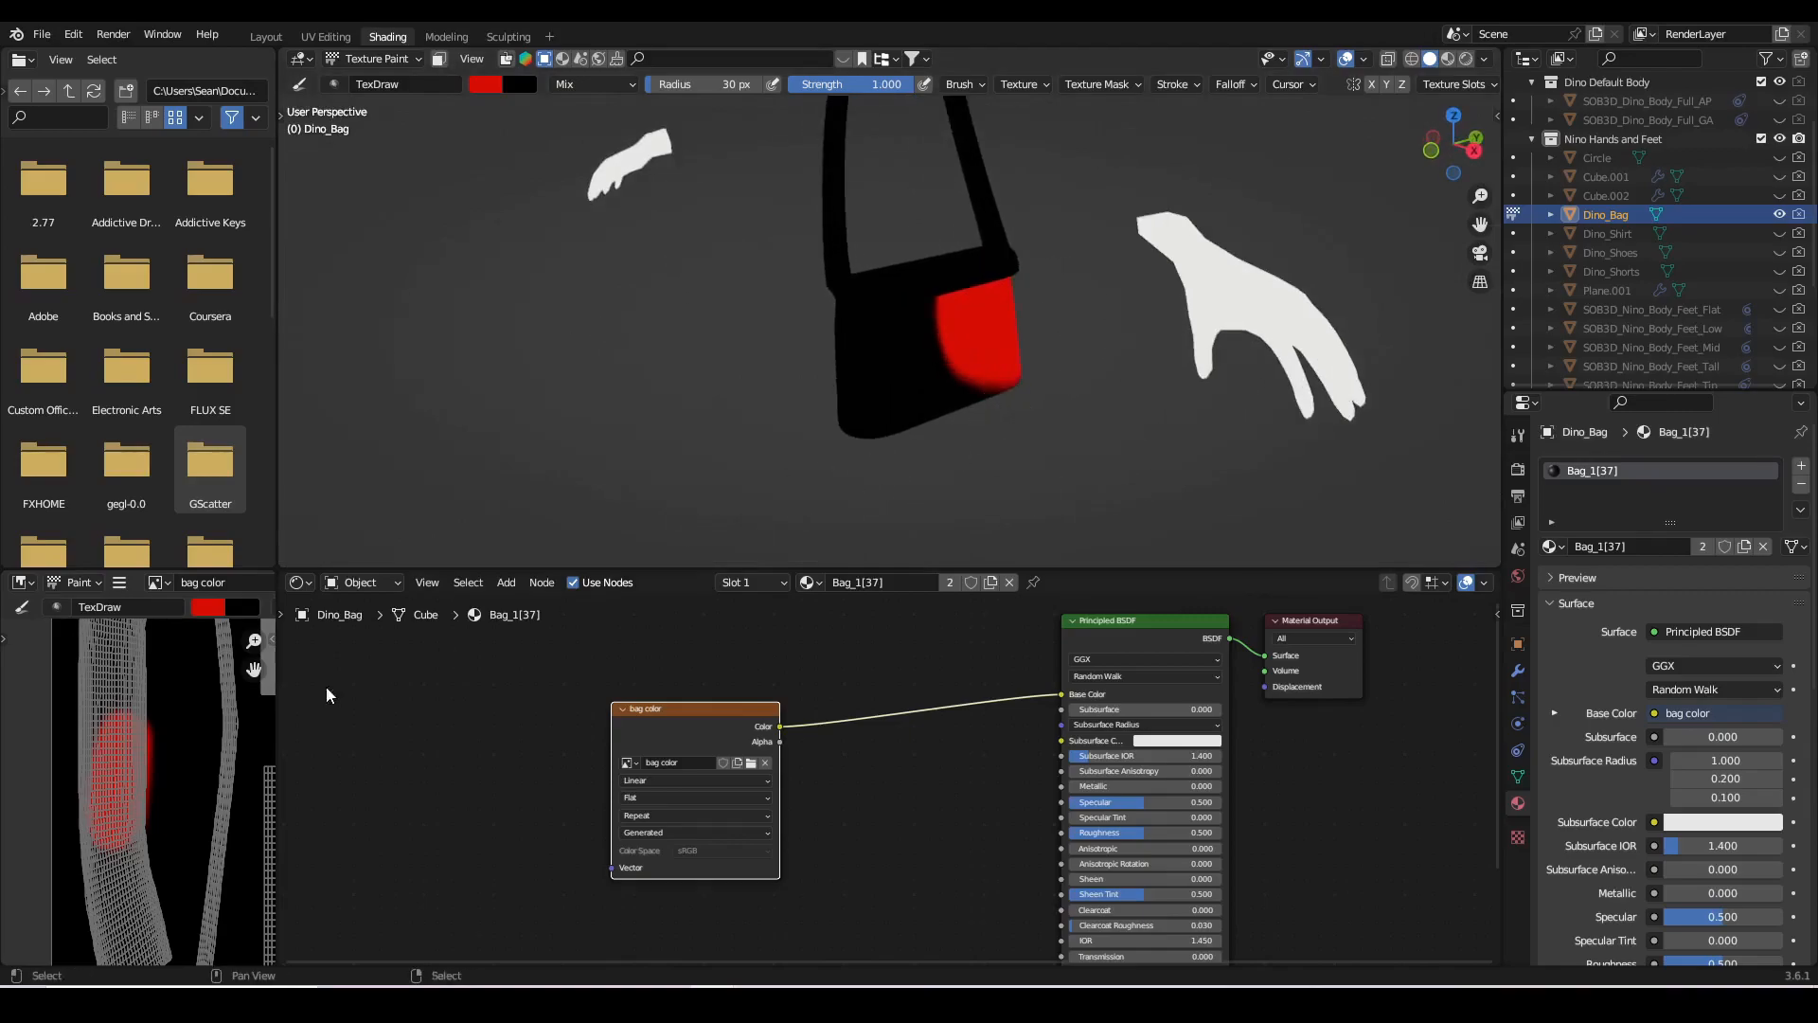
- Paint red over the large UV island directly on the bag color image in the image editor
scroll(154, 843, "down", 3)
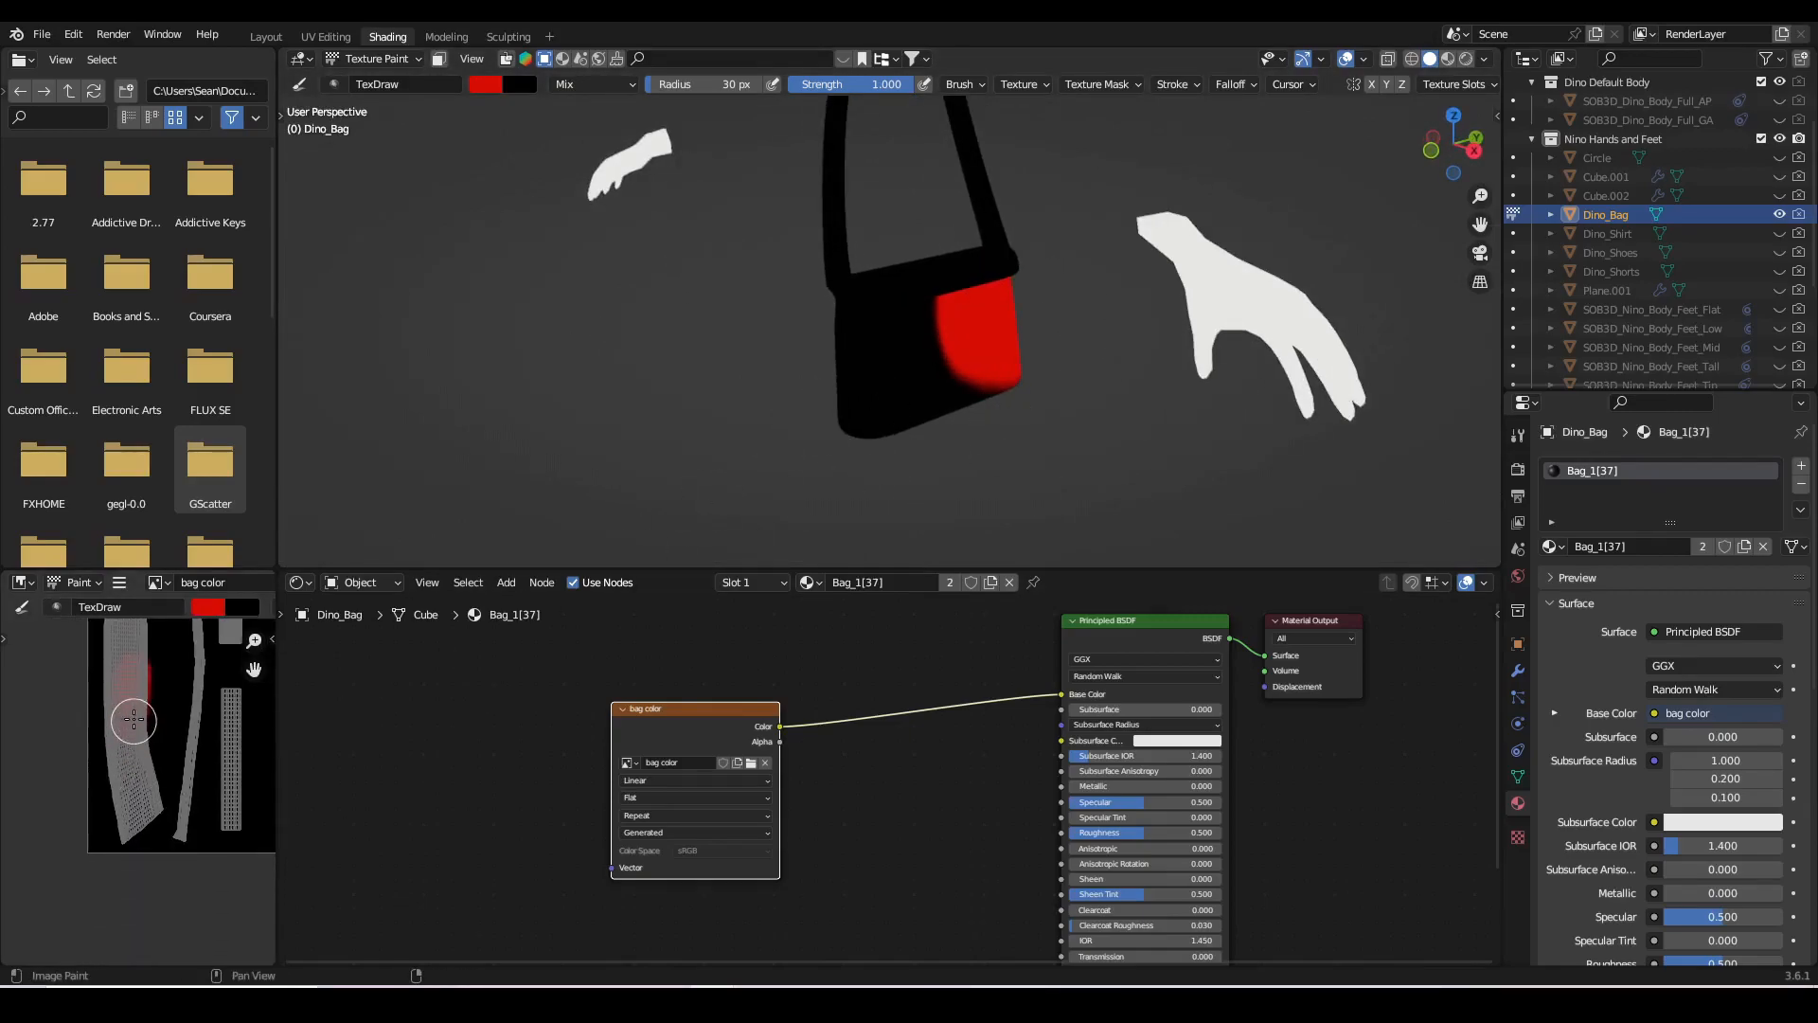
scroll(137, 781, "up", 1)
middle_click_drag(134, 780, 136, 736)
scroll(398, 620, "down", 3)
scroll(876, 407, "down", 2)
key("KP_1")
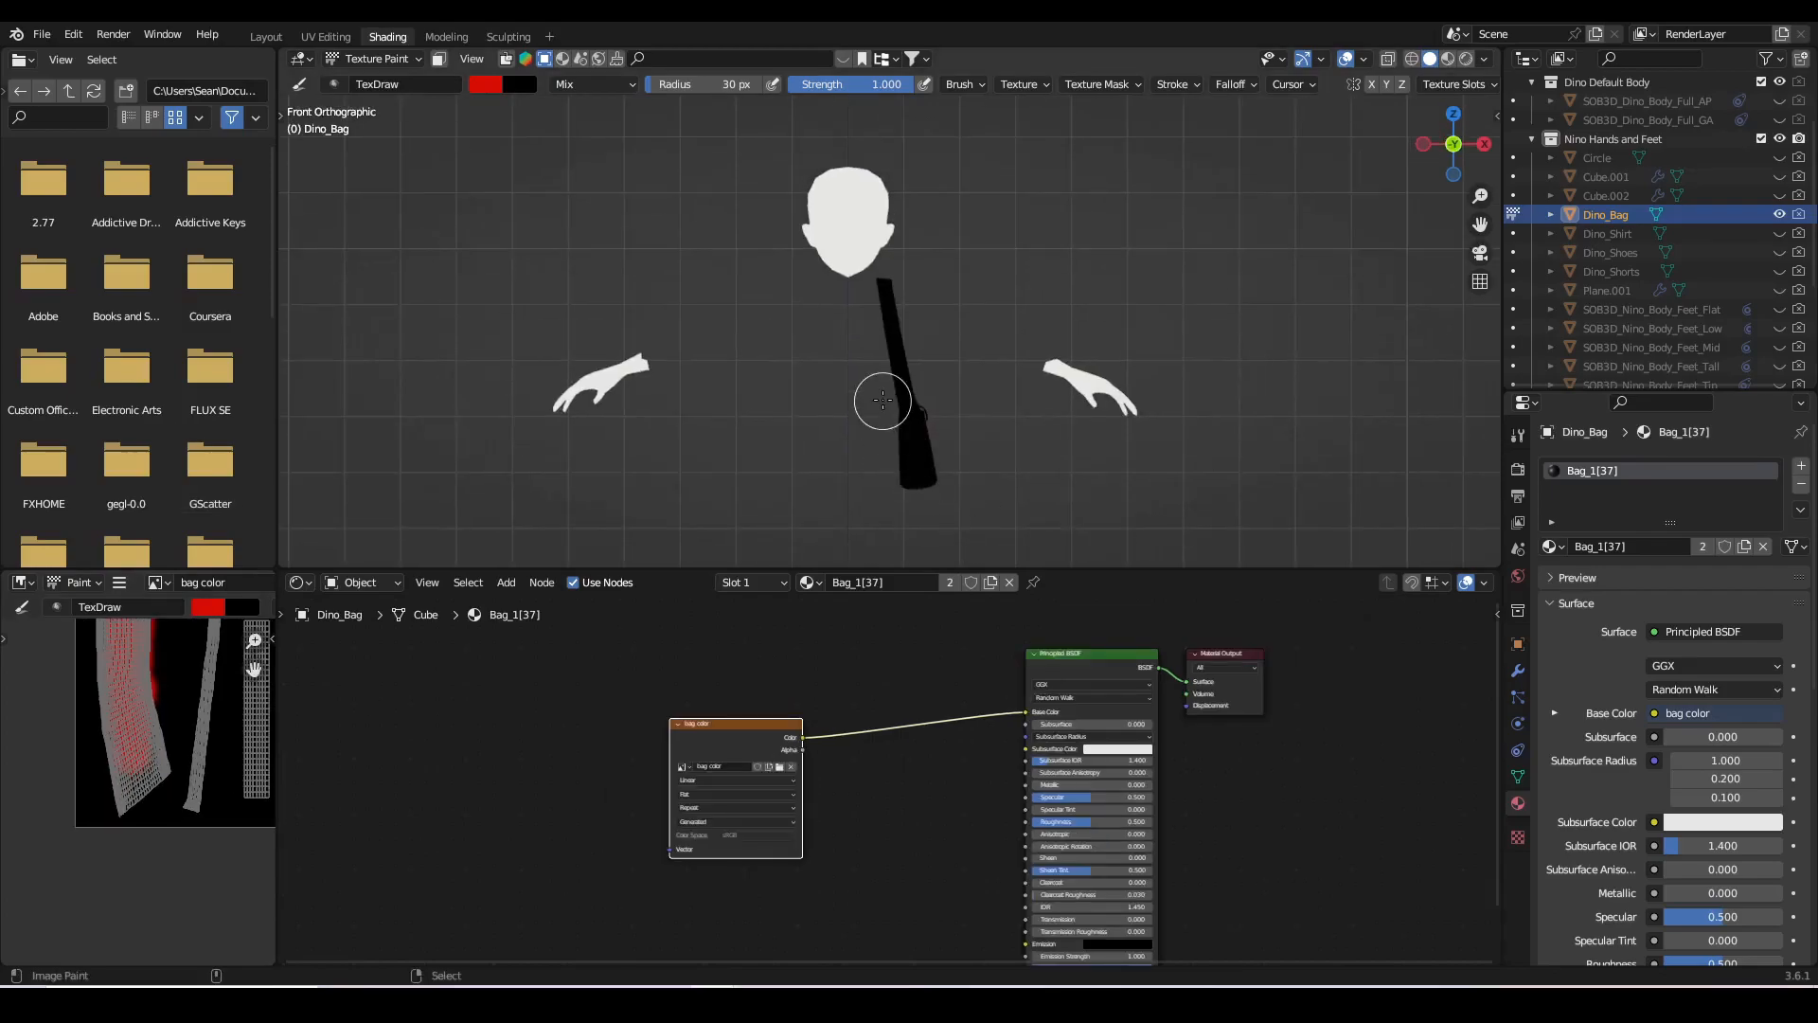
- Add a Texture Paint workspace, show the bag color image and paint the large island and lower rectangular island red
scroll(871, 393, "down", 2)
left_click(549, 38)
mouse_move(566, 73)
left_click(643, 243)
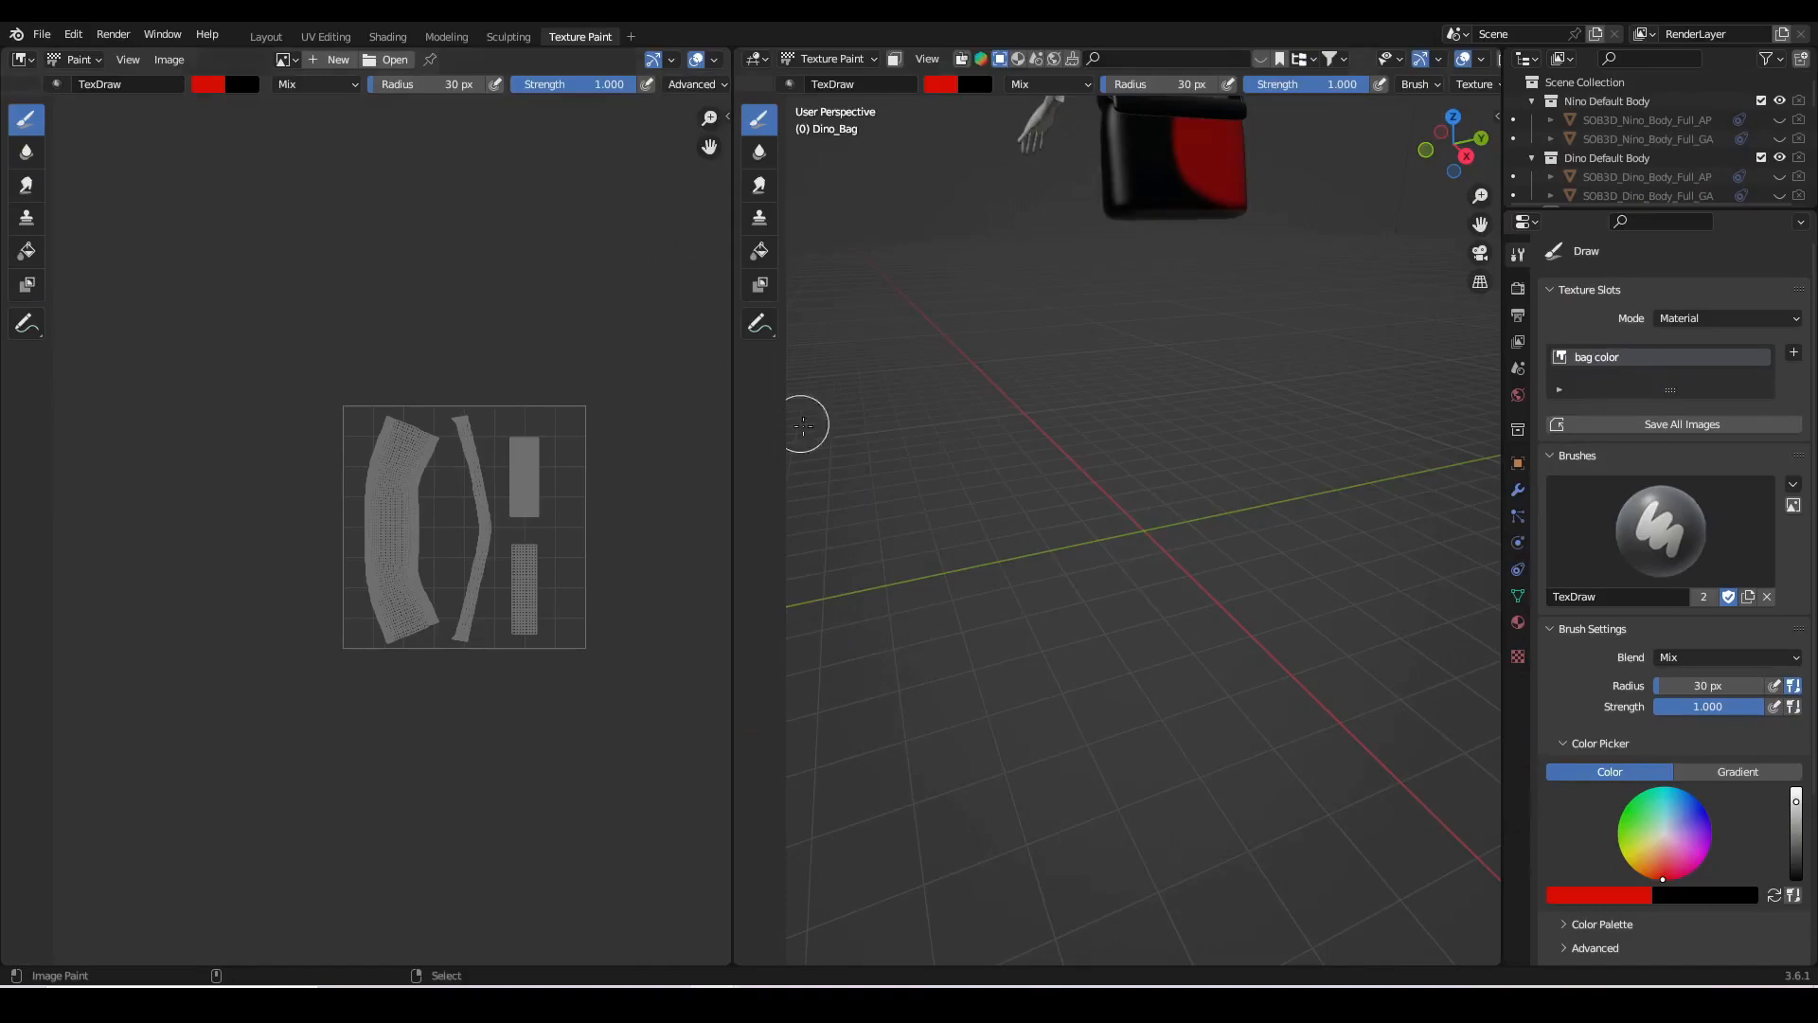
middle_click_drag(825, 592, 795, 720)
scroll(815, 663, "down", 2)
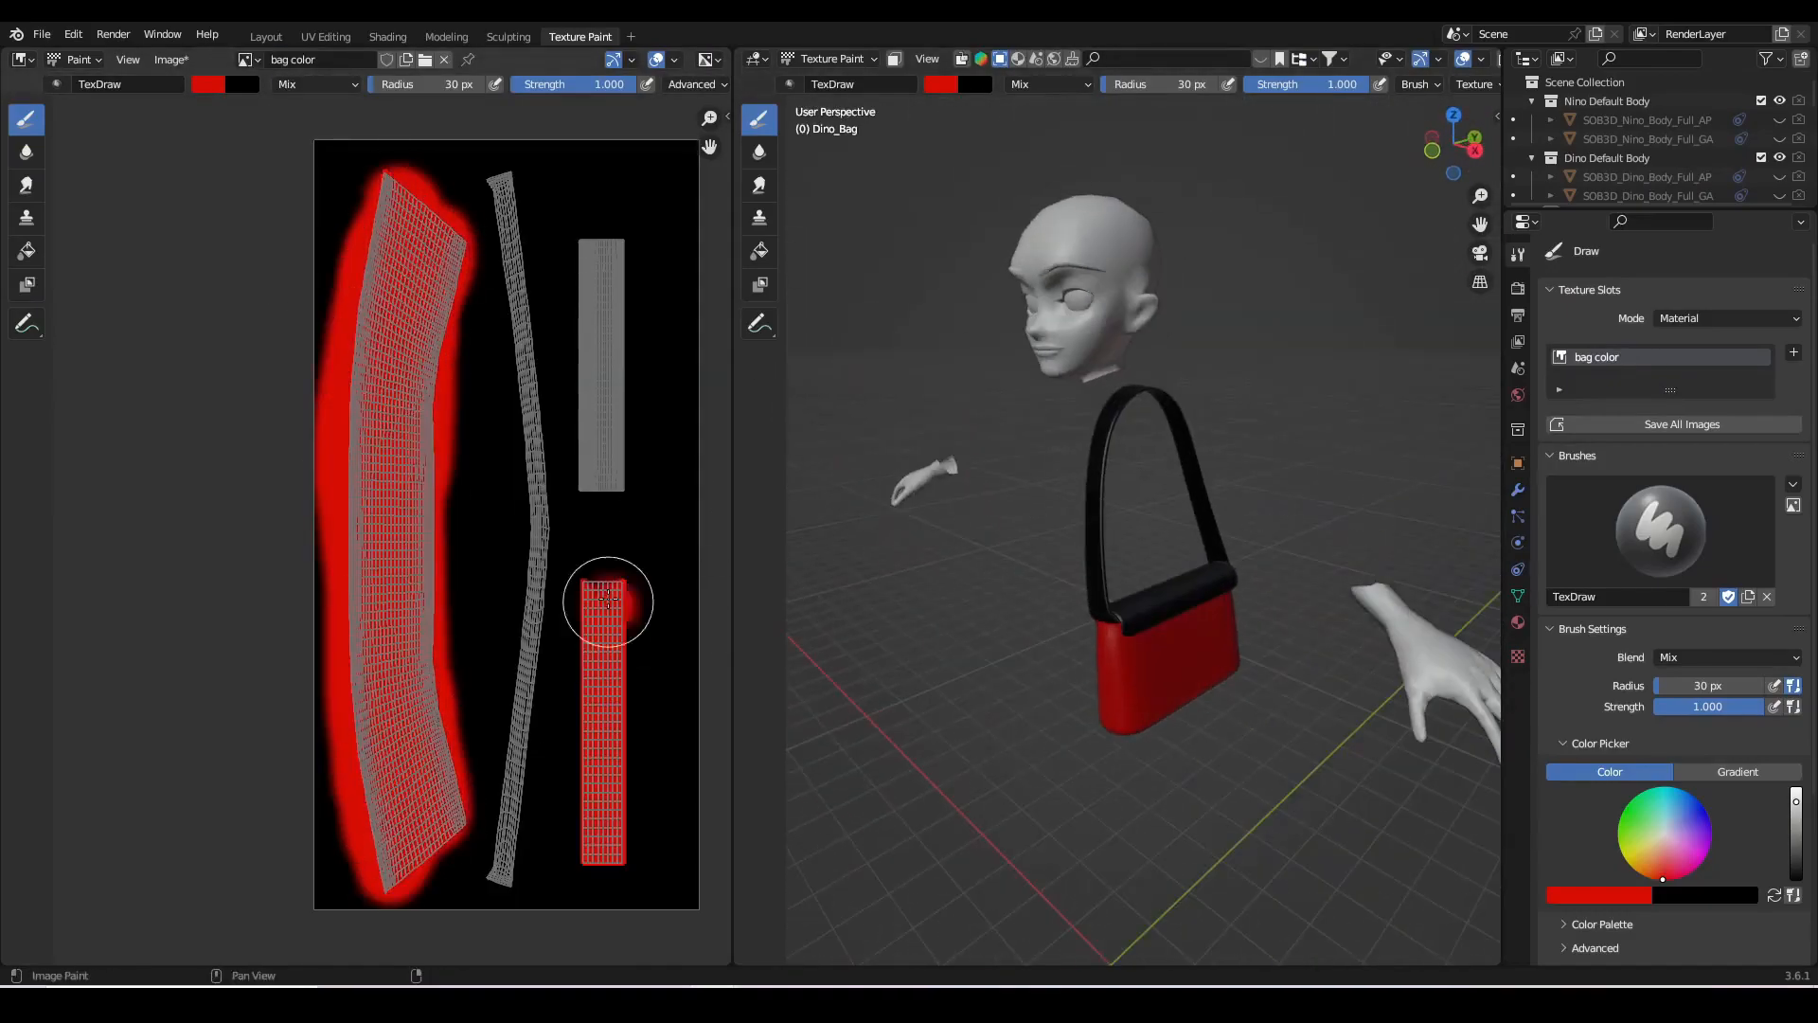
left_click_drag(629, 616, 620, 833)
- Change the brush color to orange and paint the upper rectangular UV island that covers the bag's flap
left_click(1632, 868)
left_click_drag(592, 245, 616, 479)
scroll(1270, 629, "down", 2)
key("KP_1")
scroll(1231, 742, "up", 2)
middle_click_drag(1242, 730, 1165, 663)
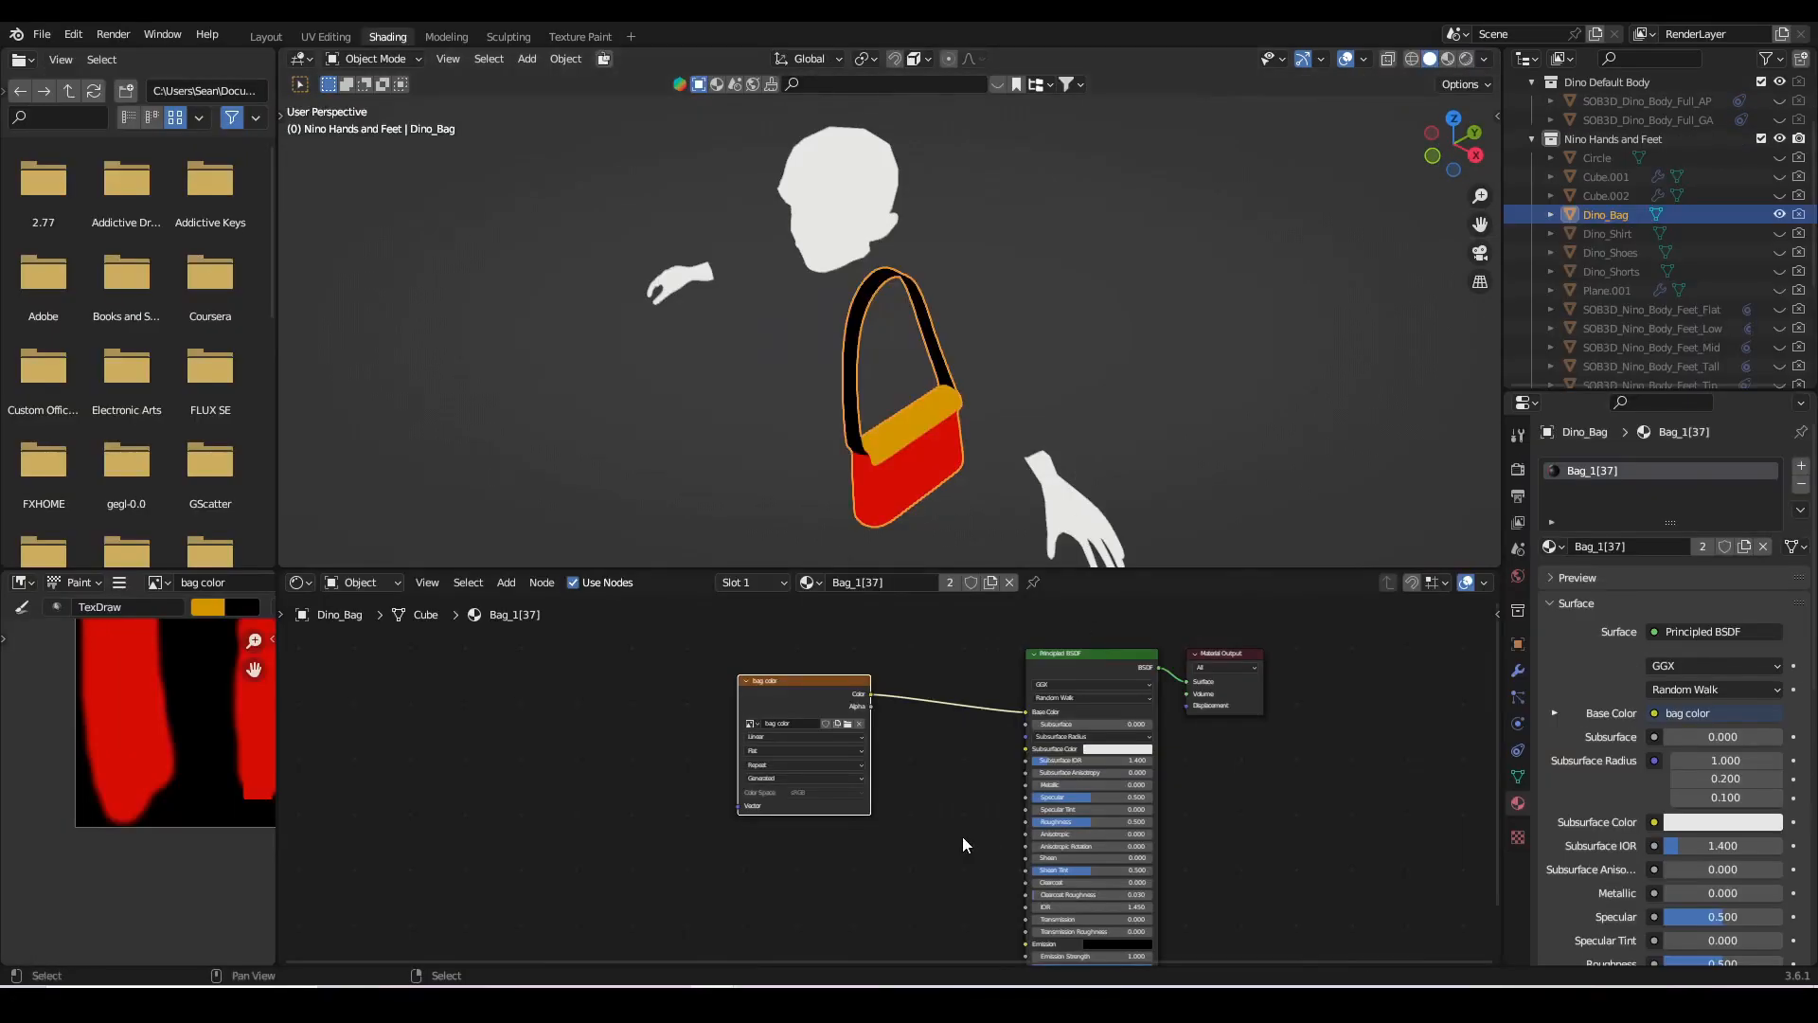
- Add a second Image Texture node to Bag_1[37] with a new 256 × 512 px image named bag texture
middle_click_drag(921, 931, 951, 889)
key("shift+a")
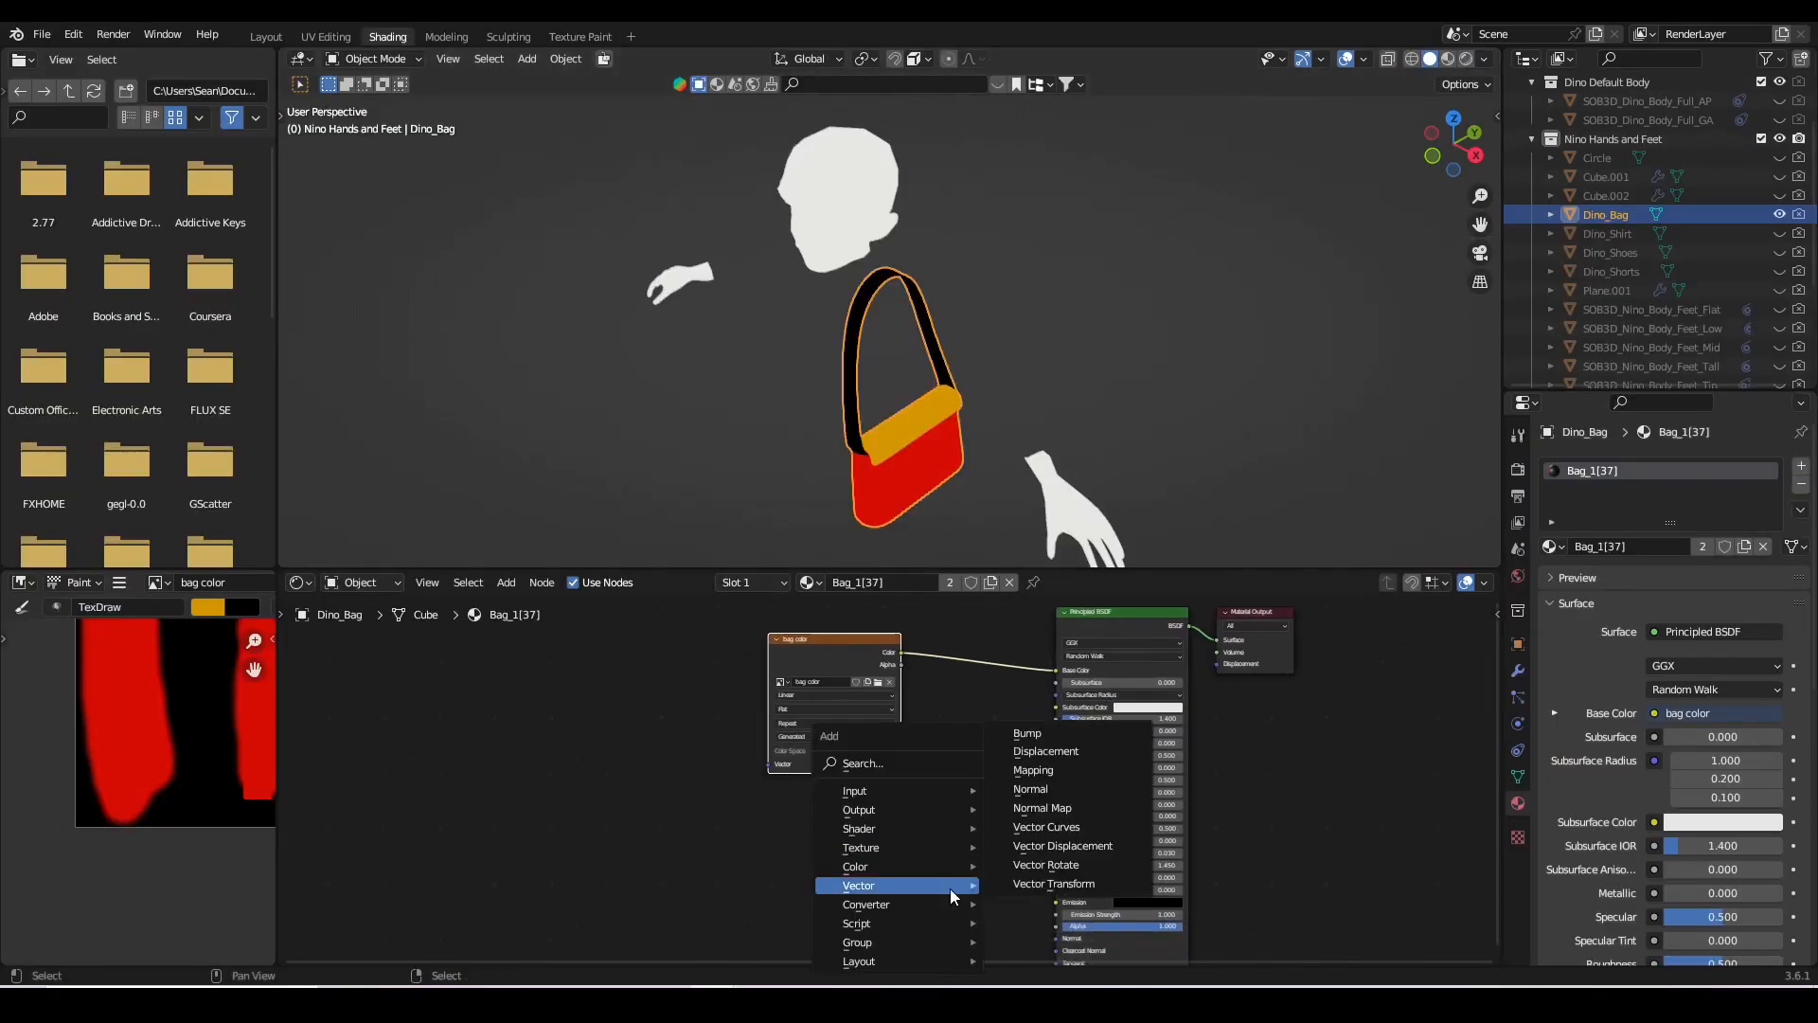
type("simage")
key("Return")
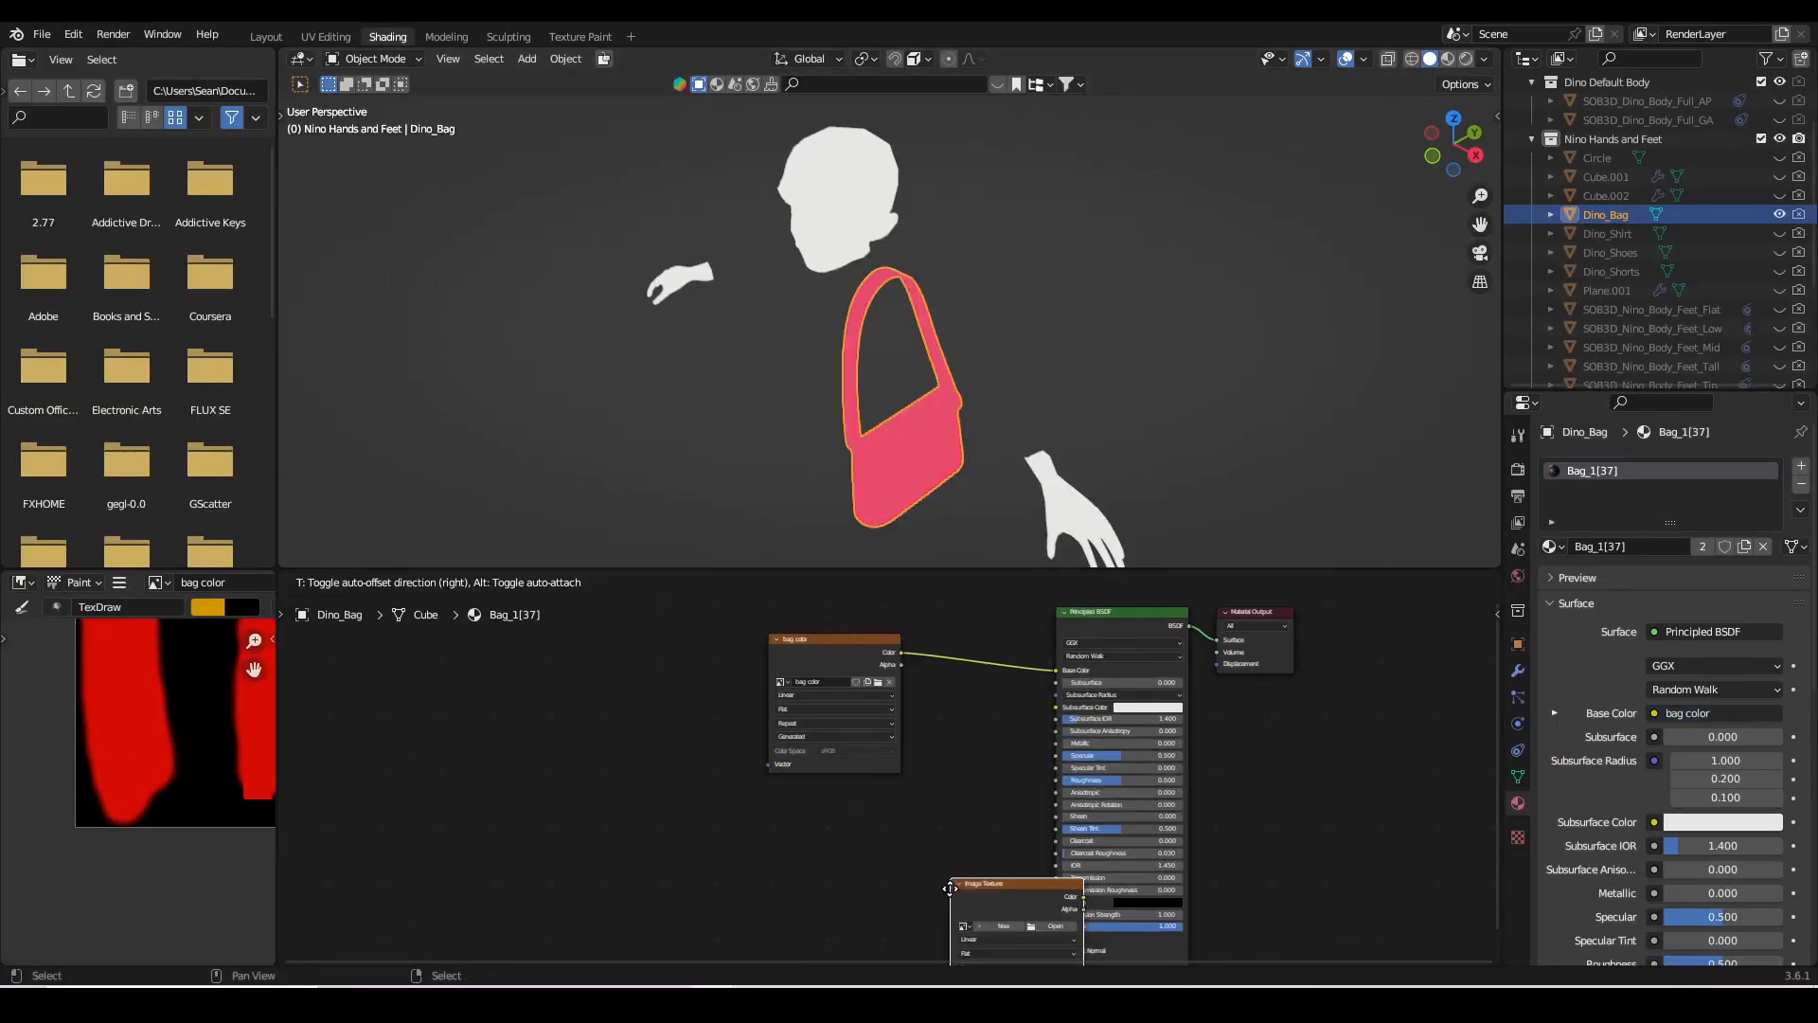
left_click(568, 706)
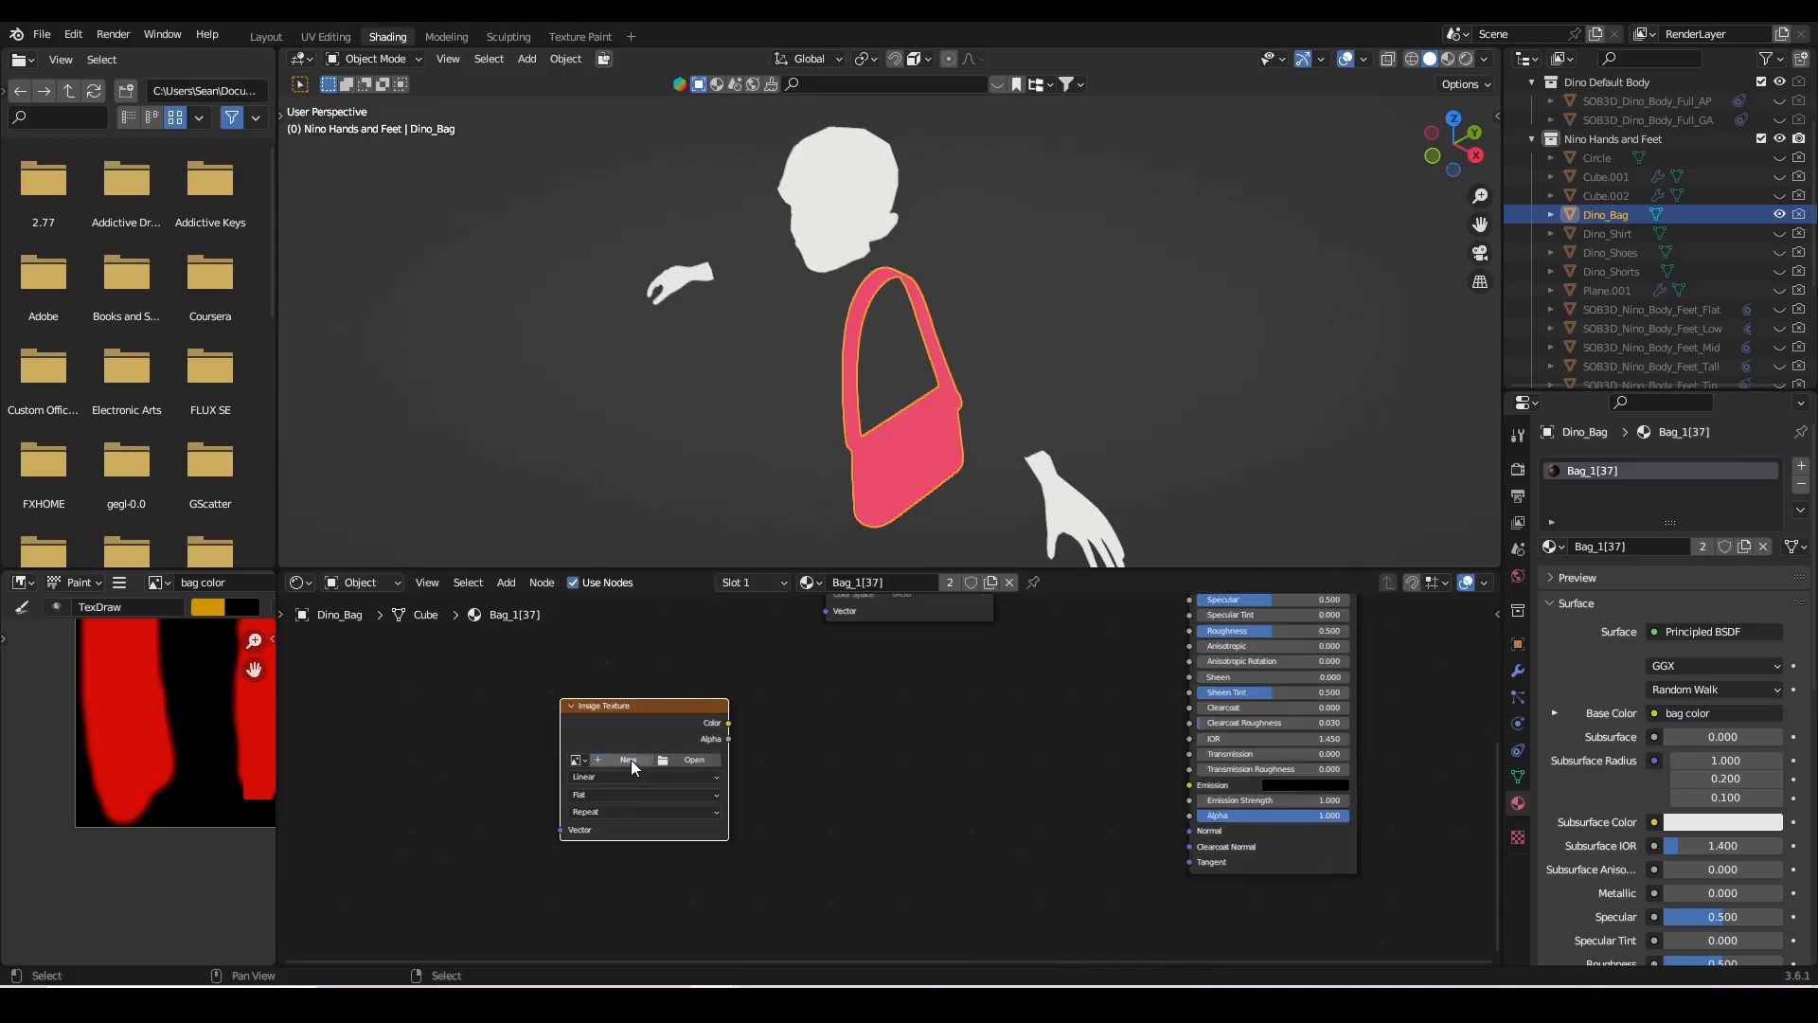
left_click(631, 760)
left_click(678, 788)
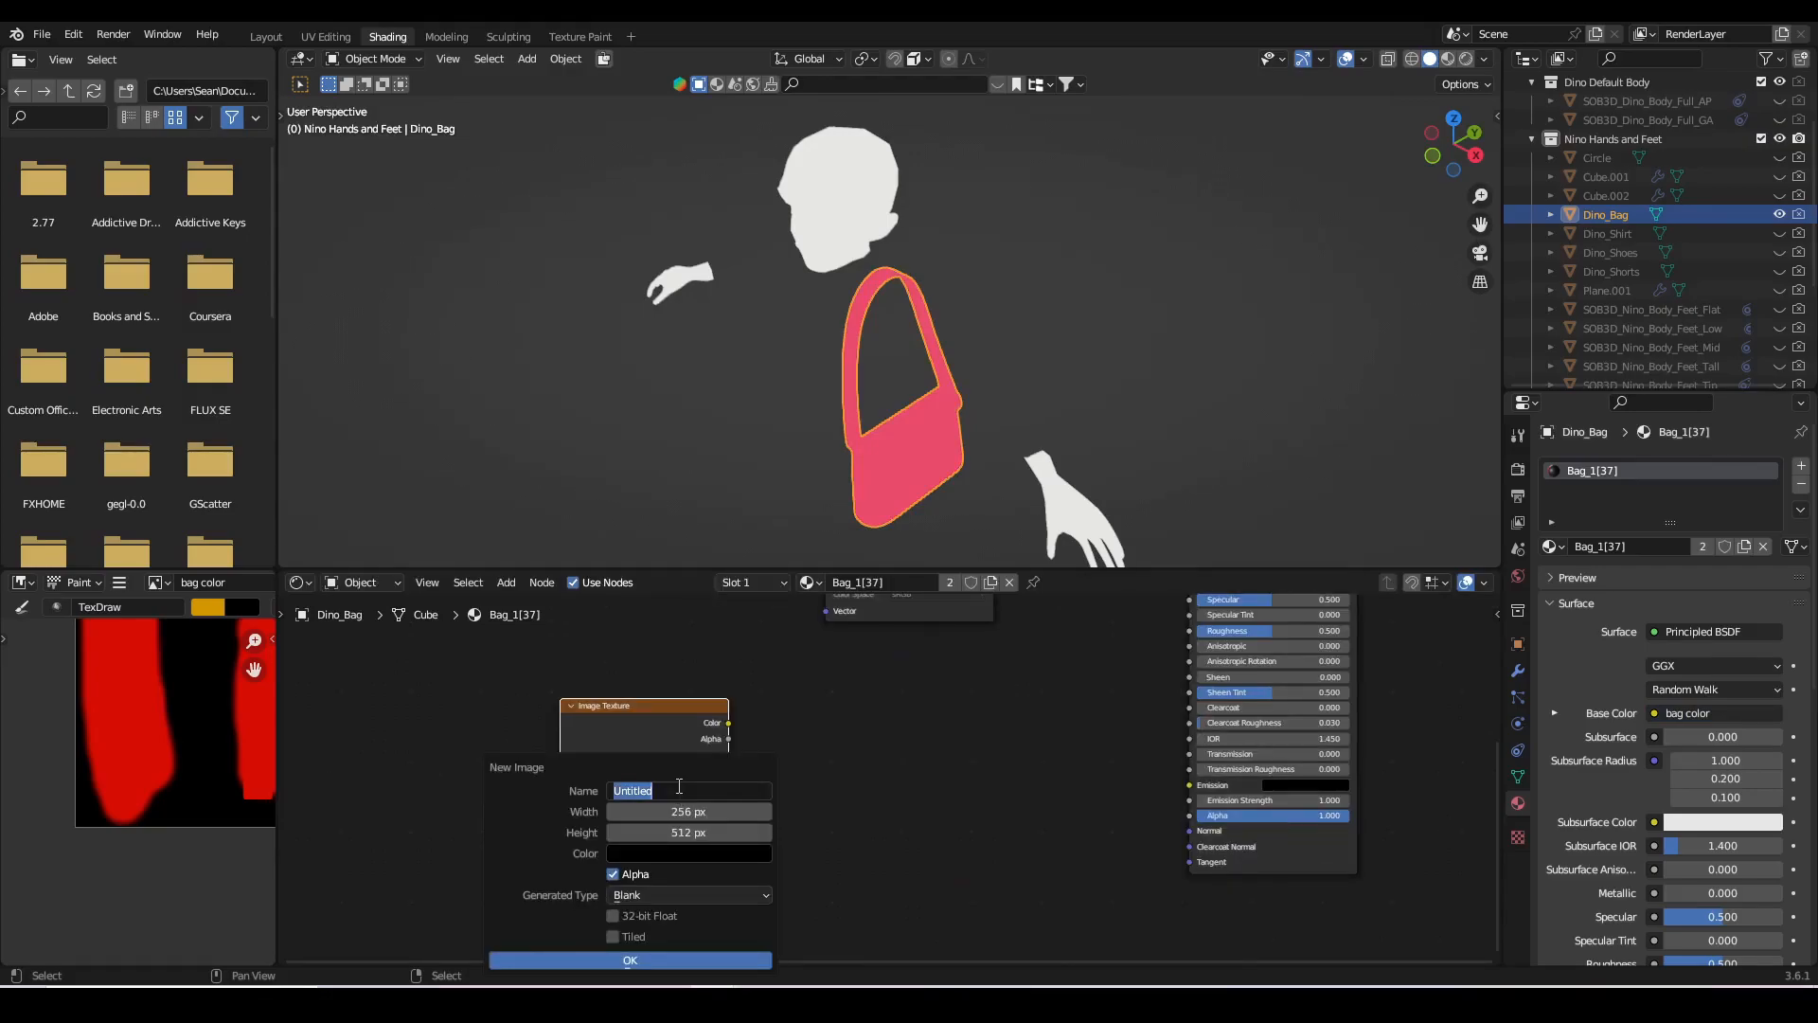
type("bag texture")
key("Return")
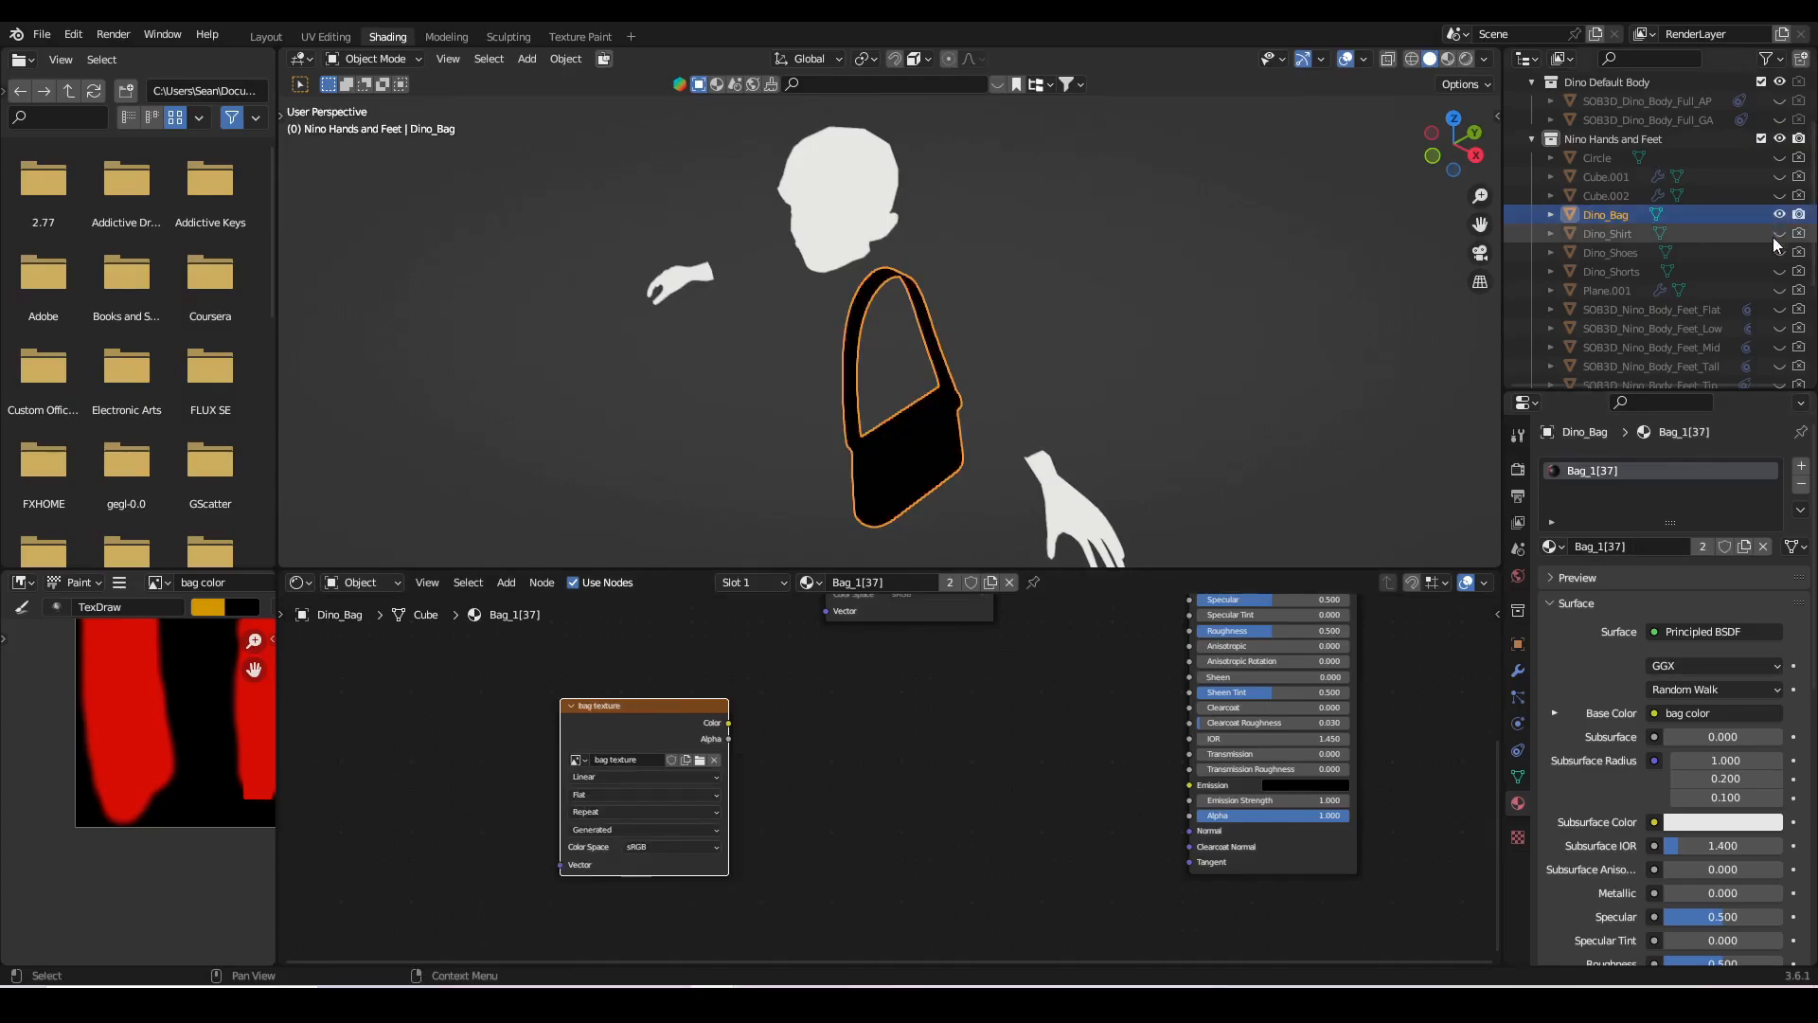
- Bake the bag's Combined pass into the bag texture image and inspect the result on the model
scroll(1773, 241, "down", 3)
left_click(1518, 469)
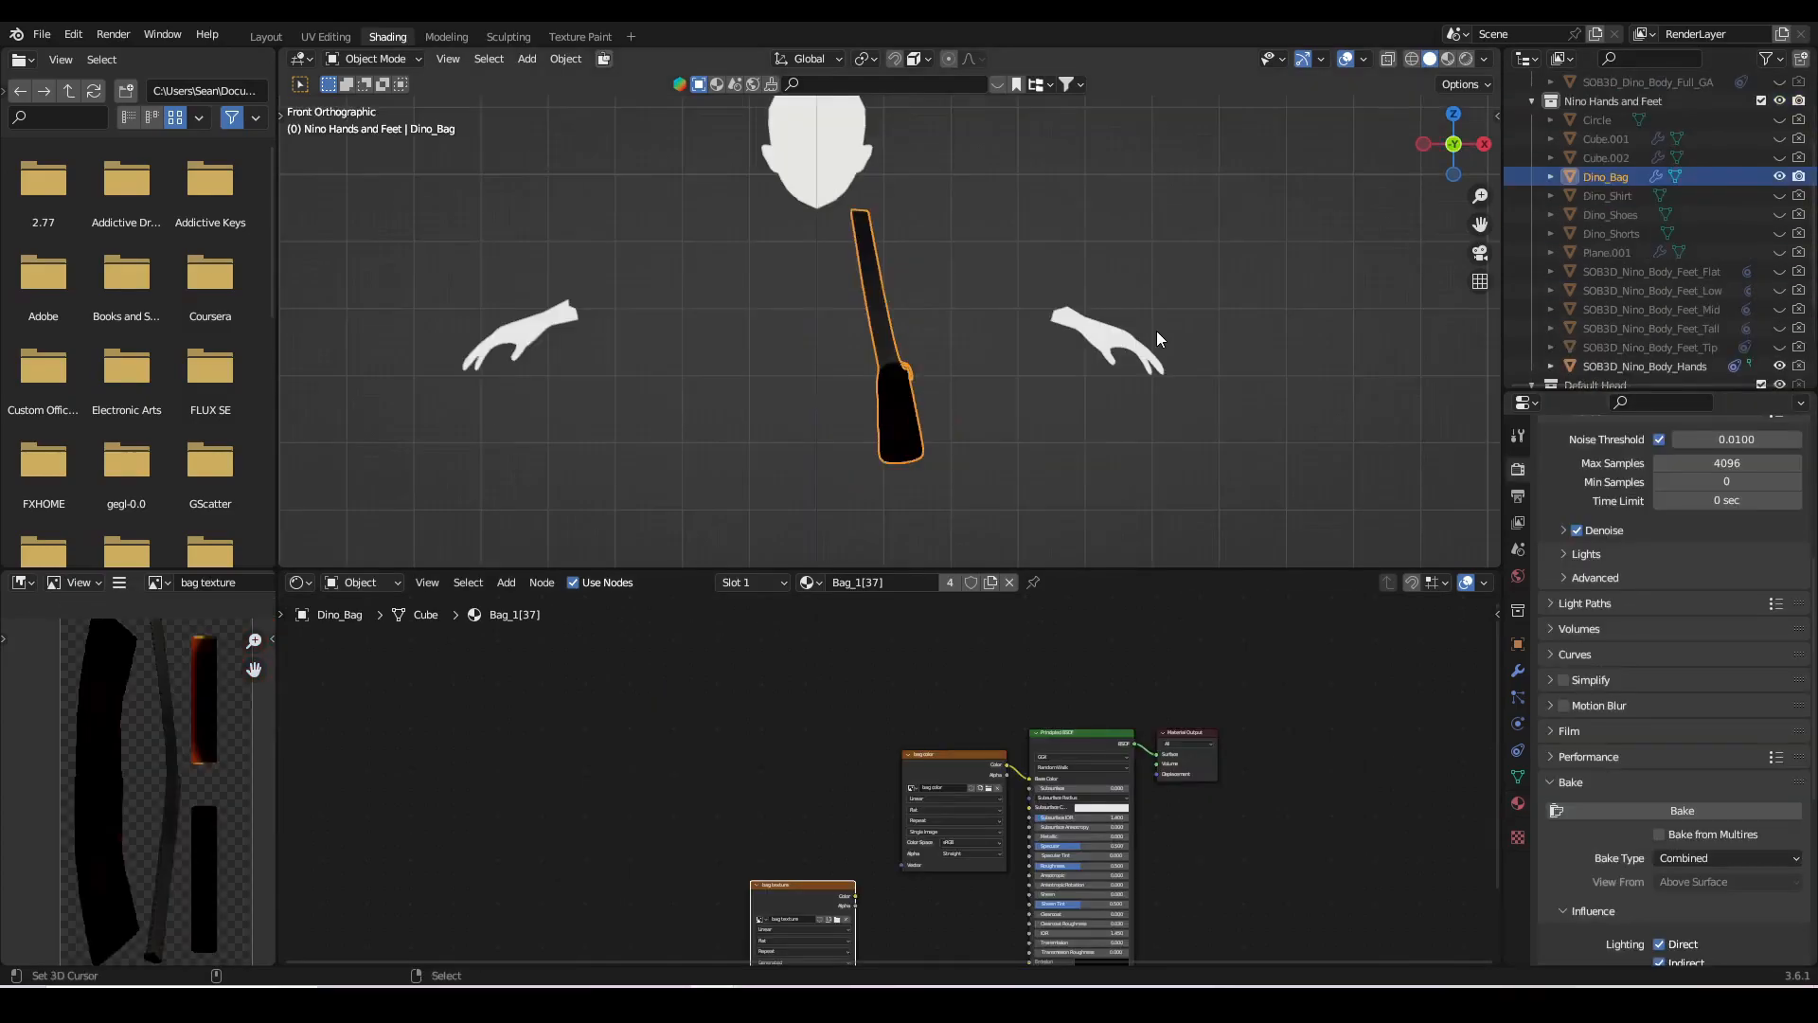
middle_click_drag(1133, 355, 1164, 462)
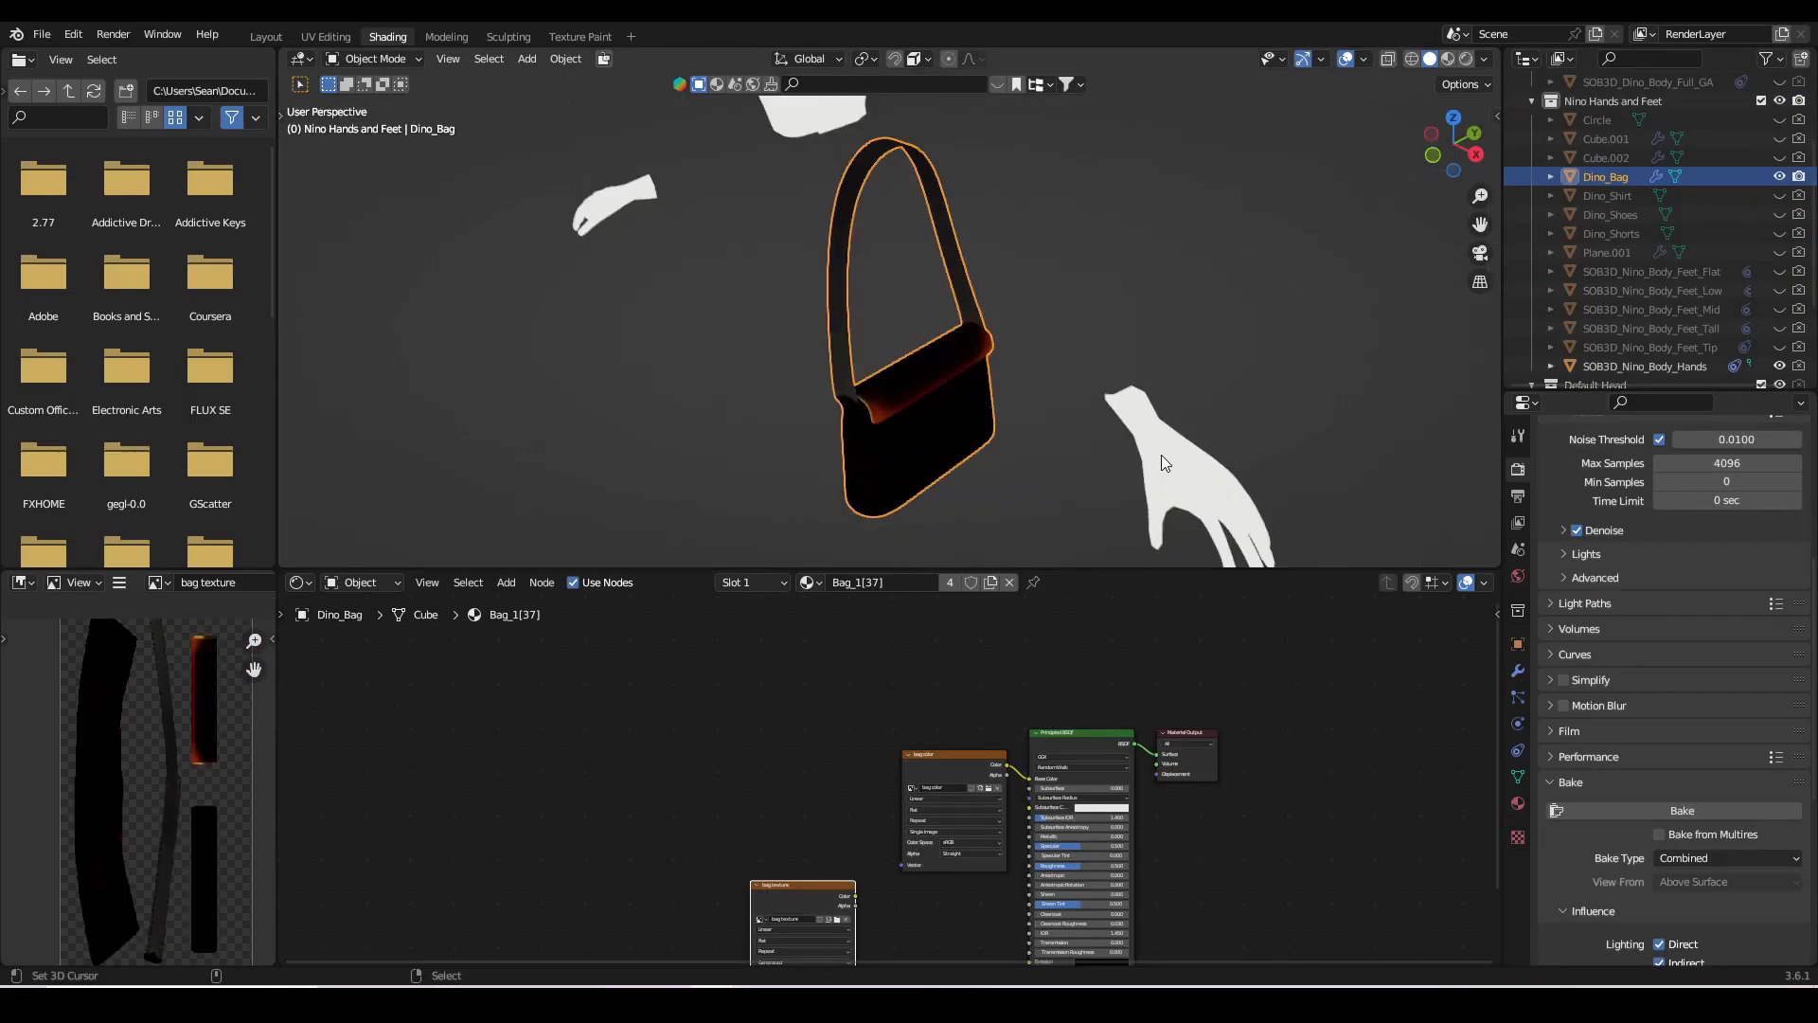
middle_click_drag(996, 436, 1074, 474)
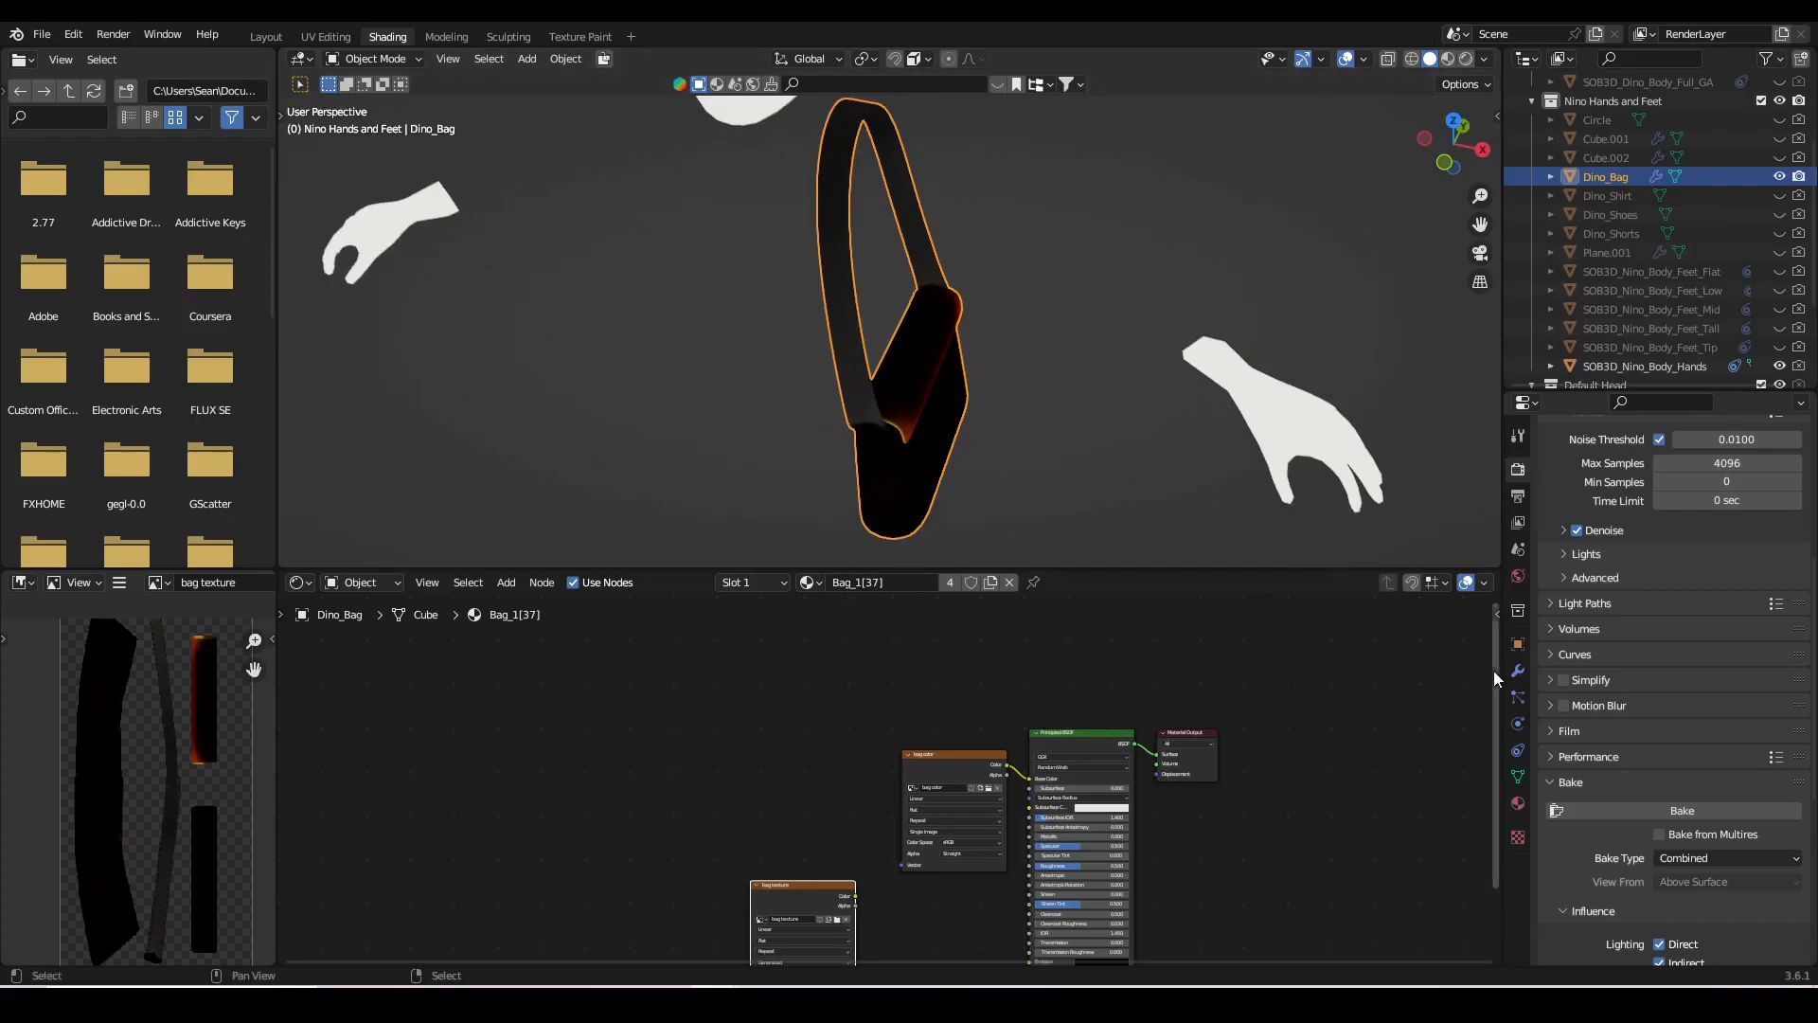
- Examine the bag's complete UV layout over the bag texture image and compare it with the mesh from several angles
left_click(326, 37)
key("a")
scroll(531, 820, "up", 5)
scroll(531, 820, "down", 4)
scroll(525, 392, "up", 2)
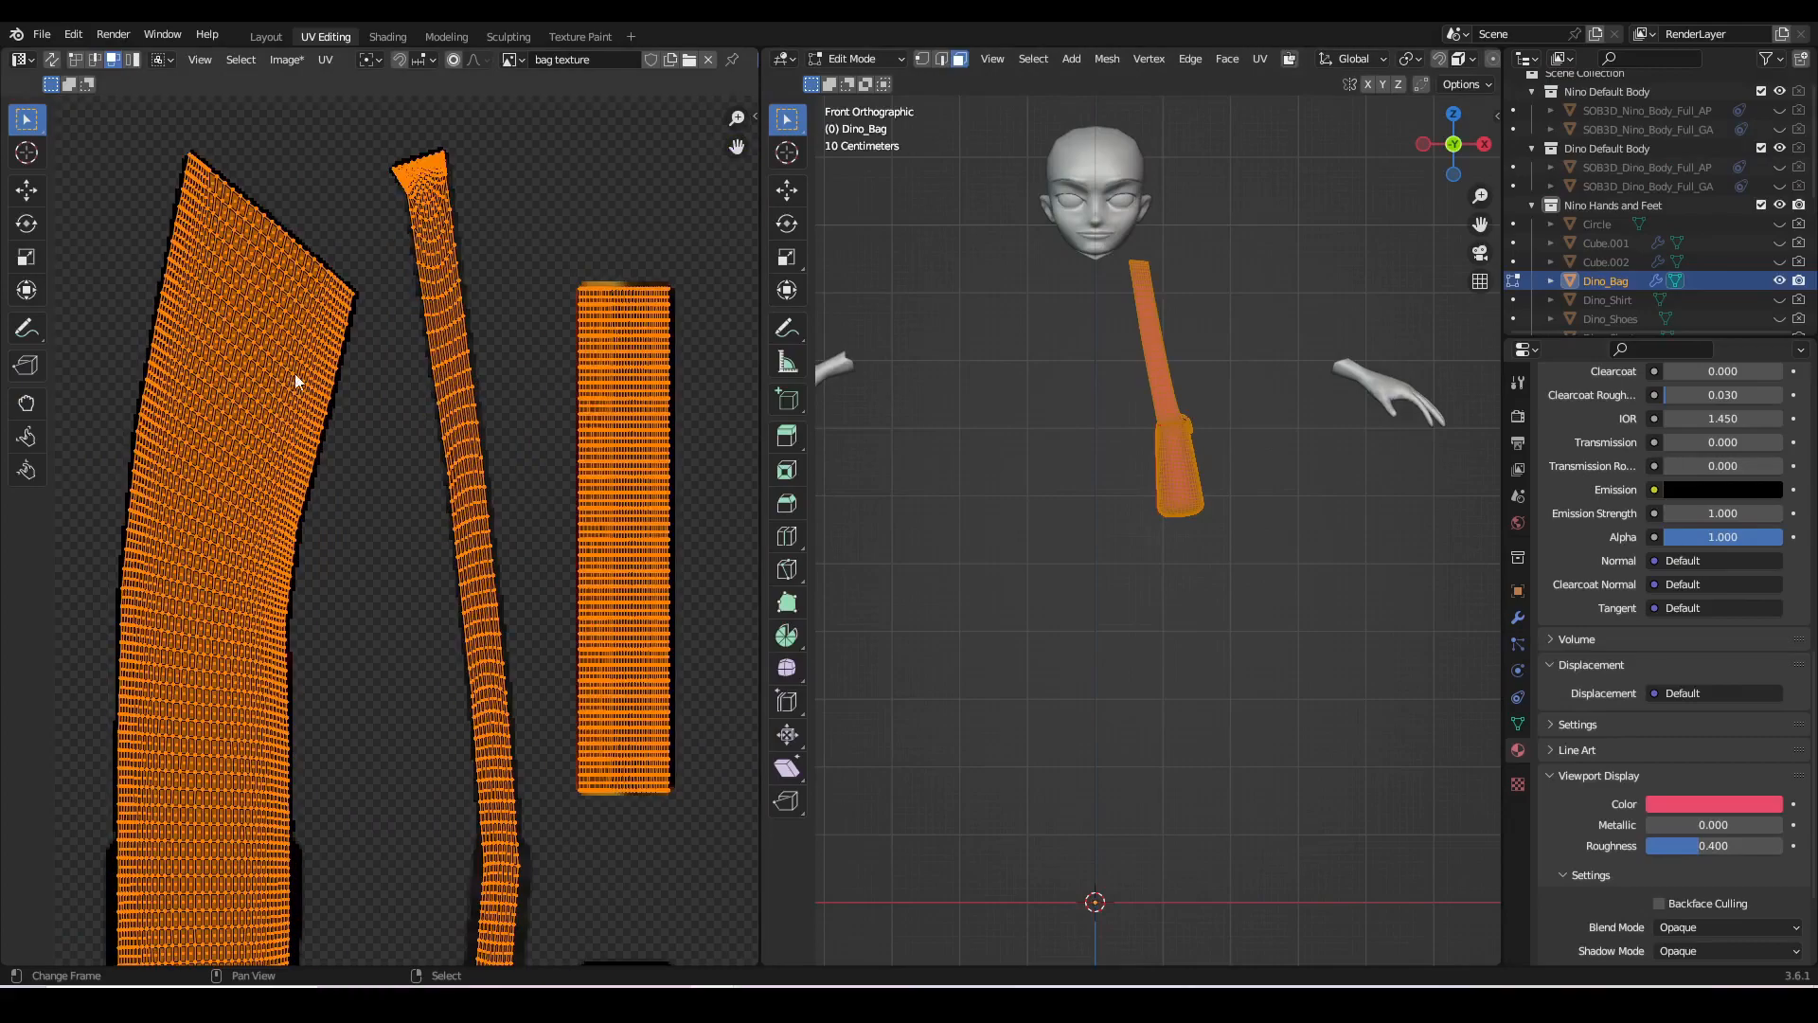
scroll(286, 683, "down", 5)
middle_click_drag(348, 675, 322, 529)
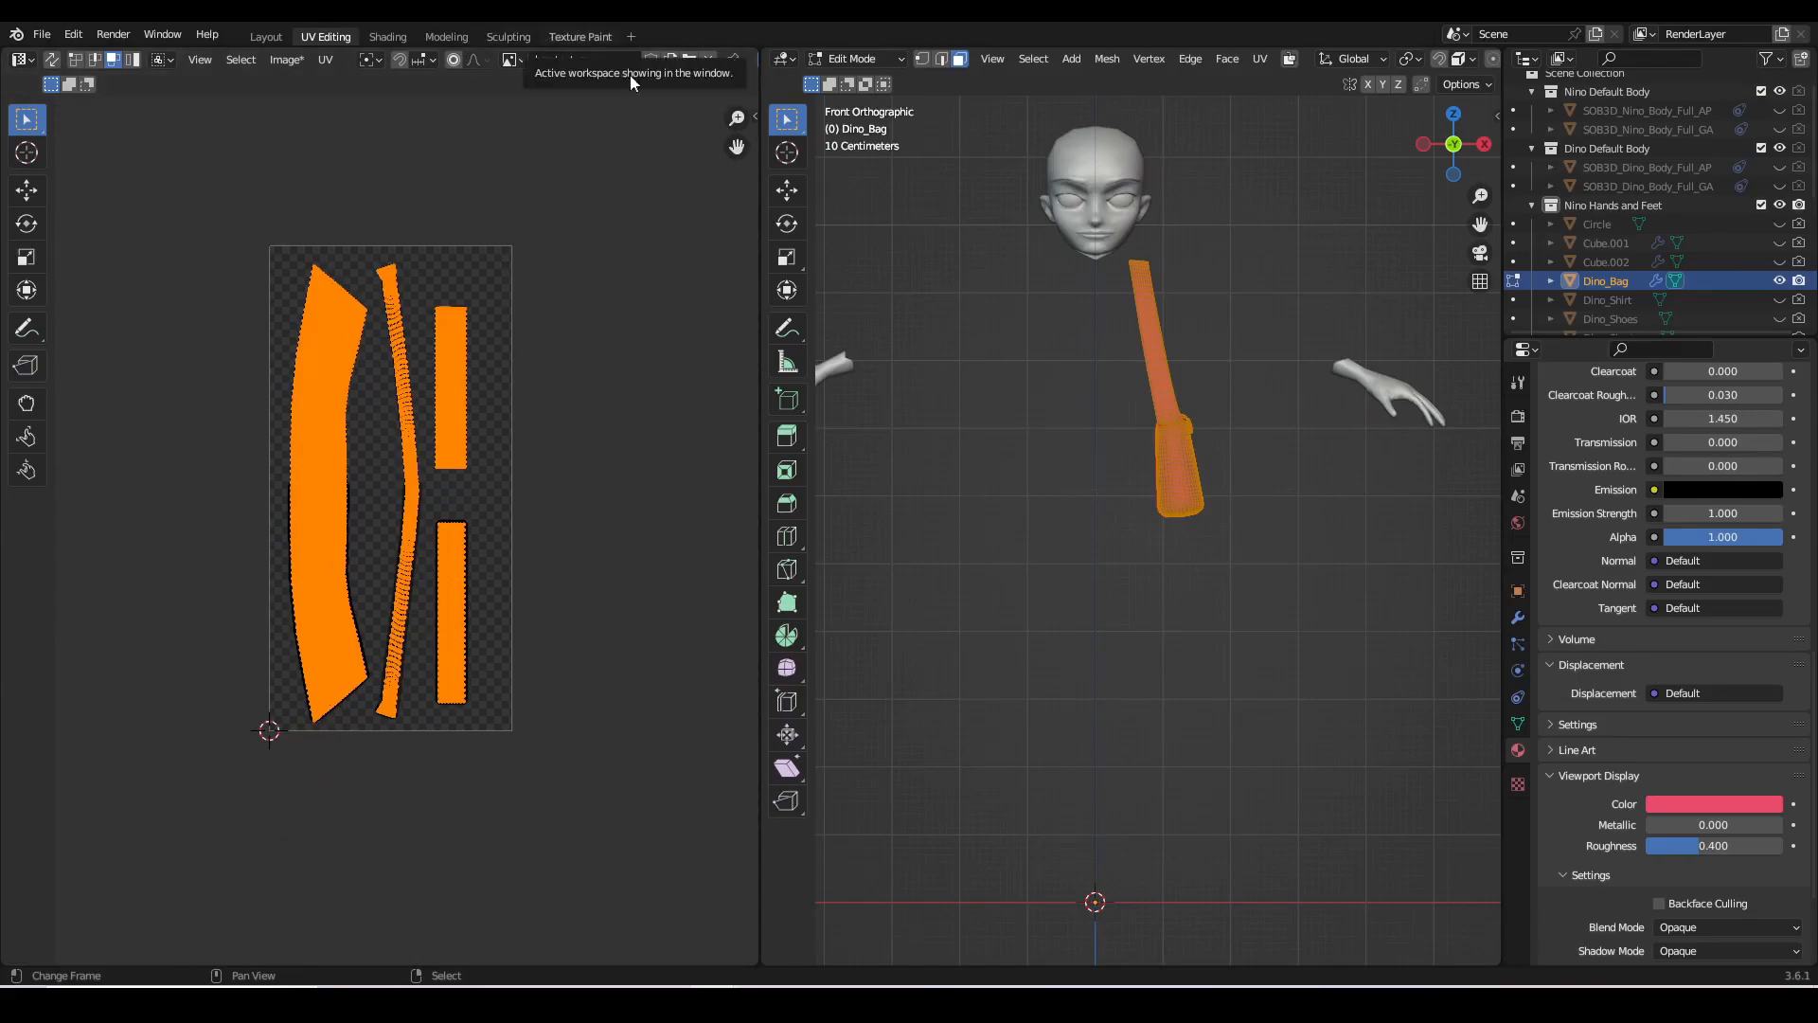
scroll(1377, 544, "up", 5)
middle_click_drag(1377, 544, 1274, 753)
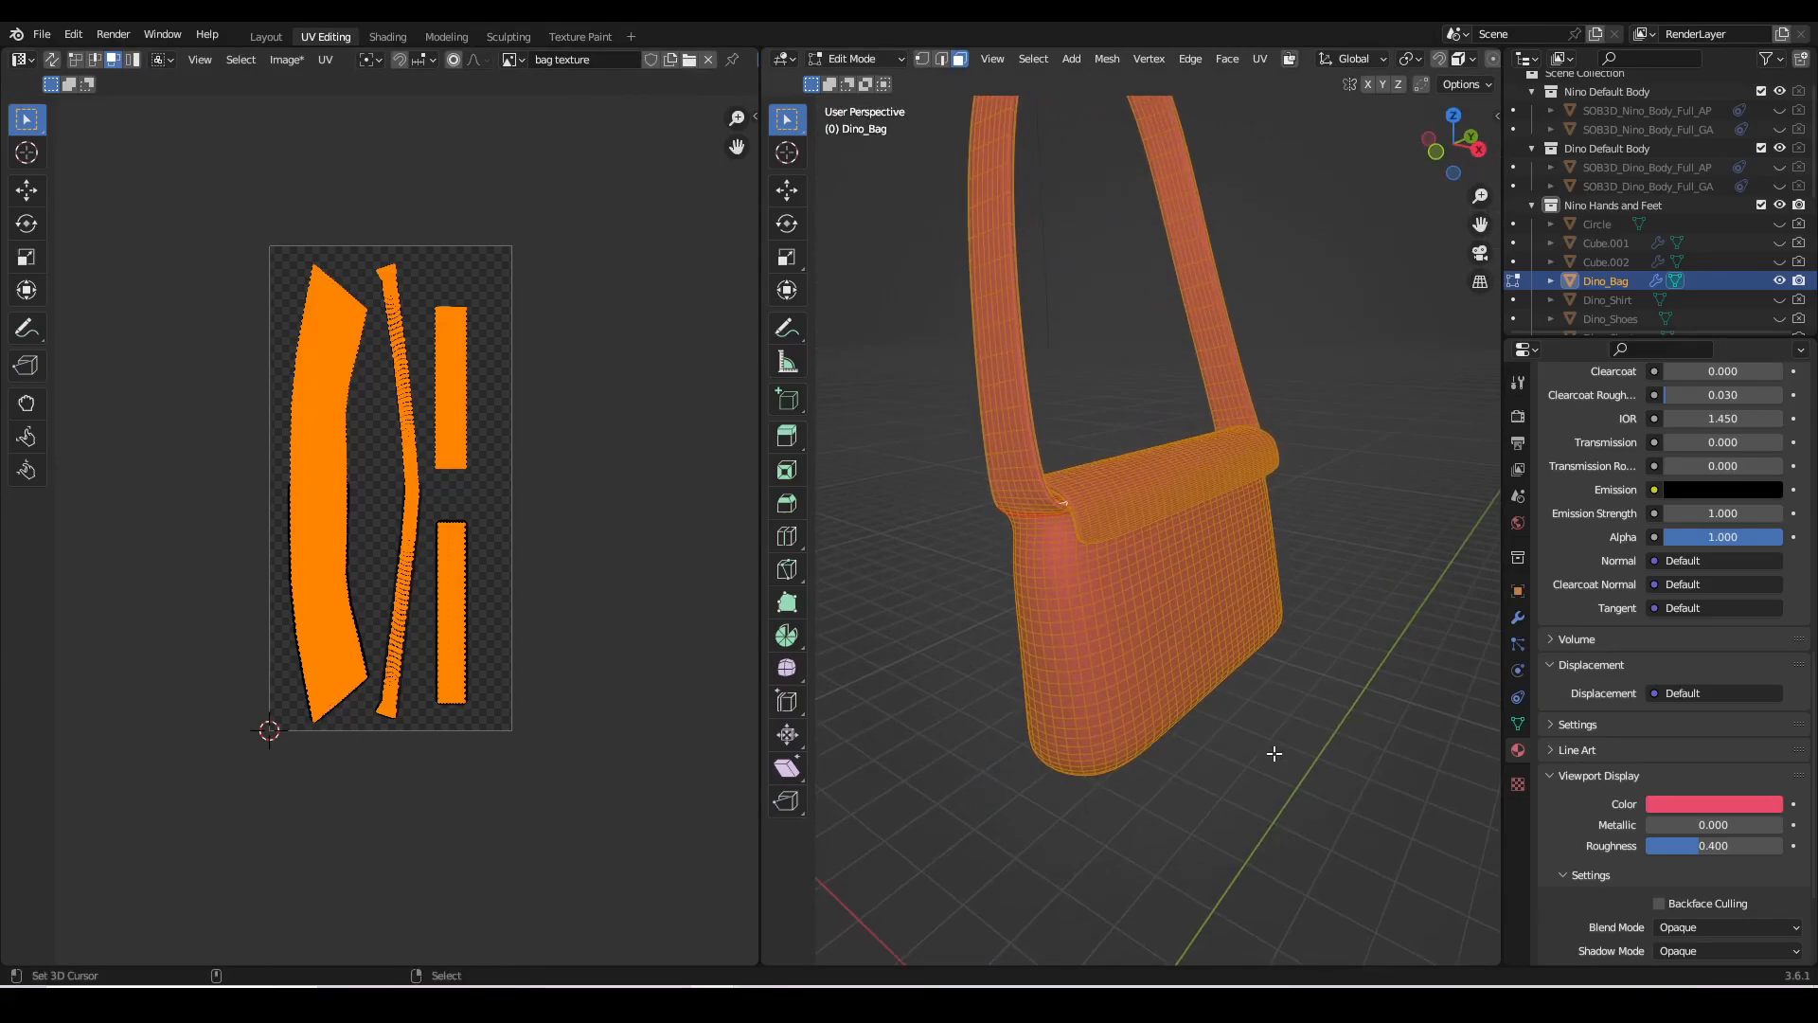
middle_click_drag(1274, 753, 1309, 814)
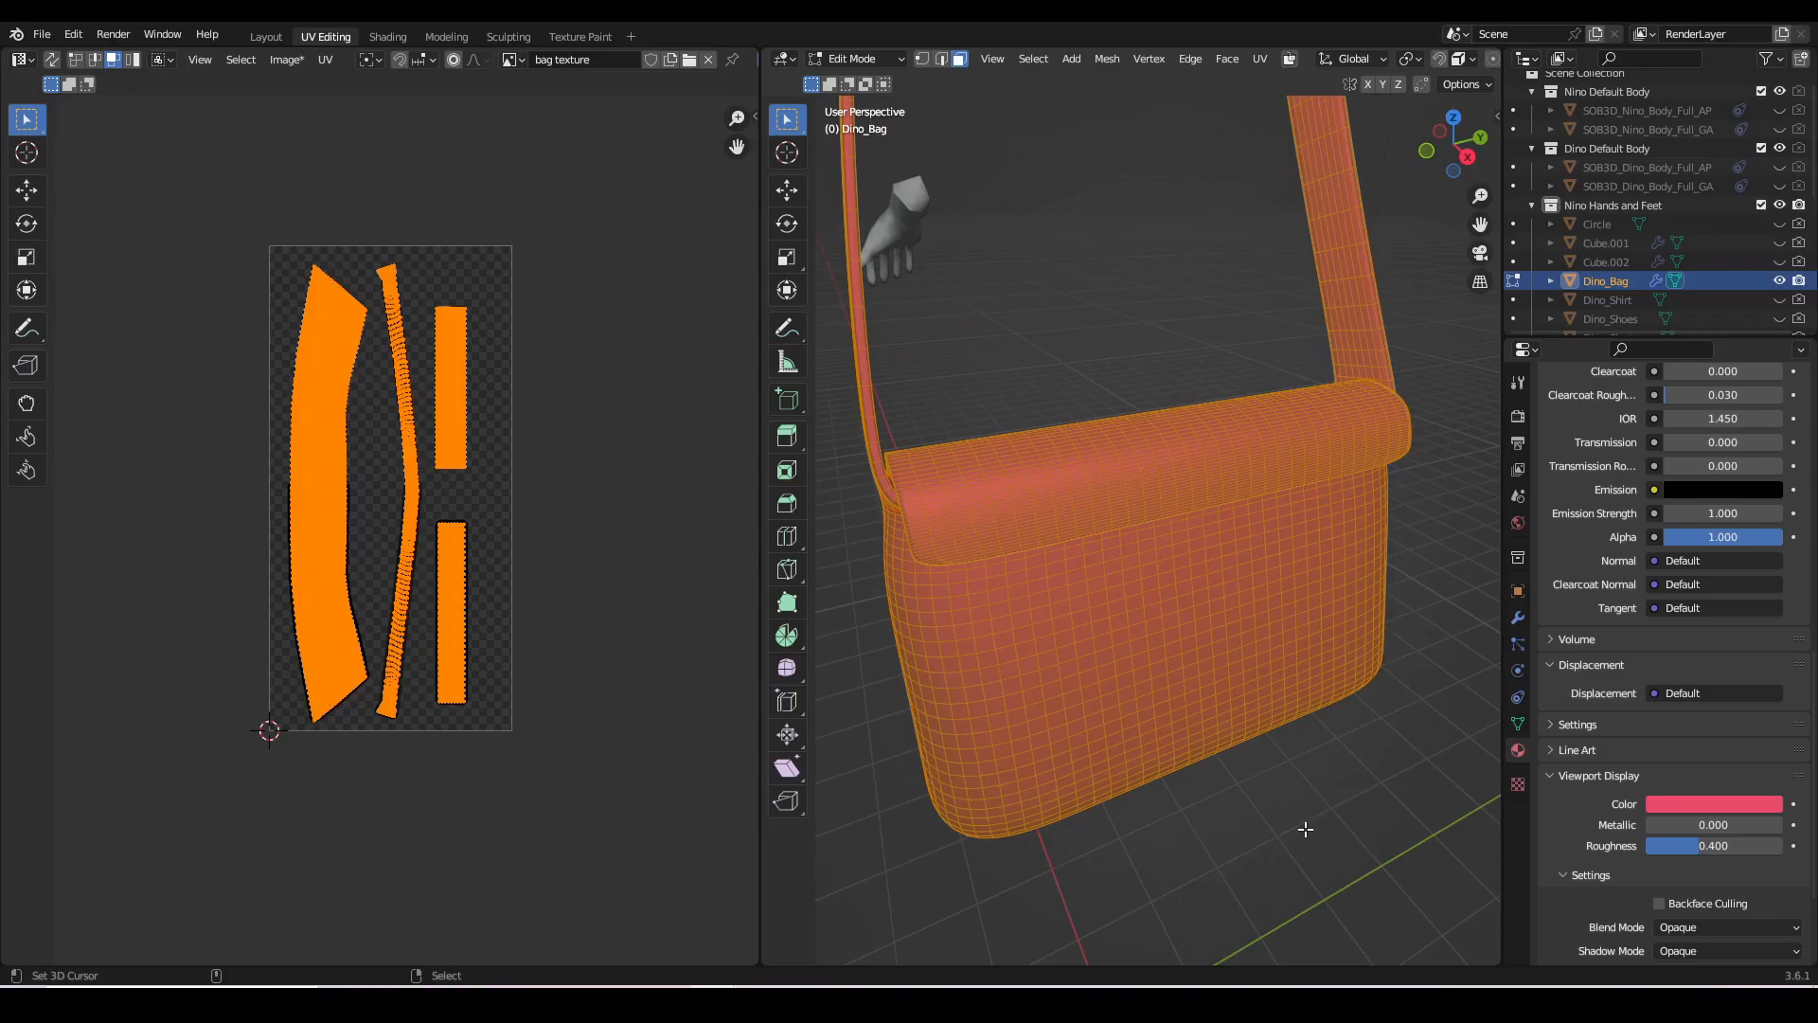
scroll(1306, 829, "down", 3)
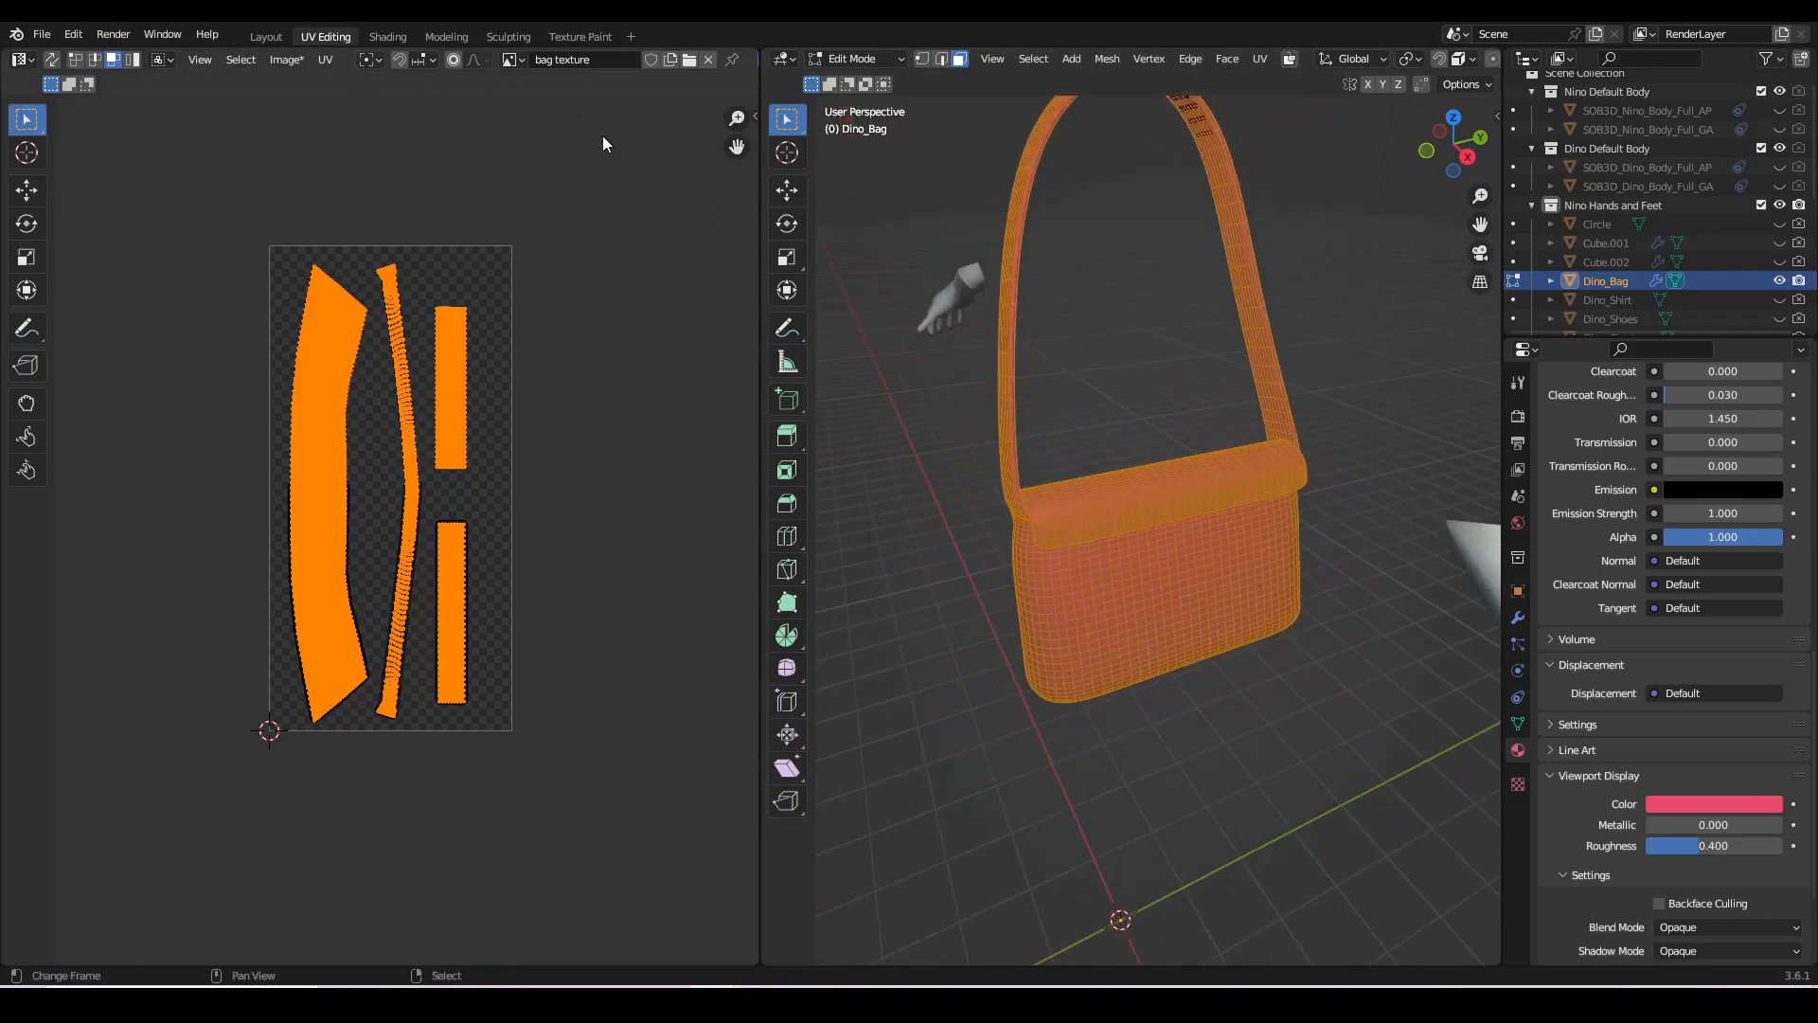
- Open the bag mesh in Edit Mode in the Layout workspace with nothing selected
left_click(281, 36)
scroll(669, 335, "down", 4)
key("Tab")
key("alt+a")
scroll(690, 541, "up", 3)
middle_click_drag(812, 483, 532, 556)
- Select the edge loops along the borders of the bag's strap and mark them as seams
key("1")
left_click(535, 535, "alt")
middle_click_drag(263, 618, 659, 539)
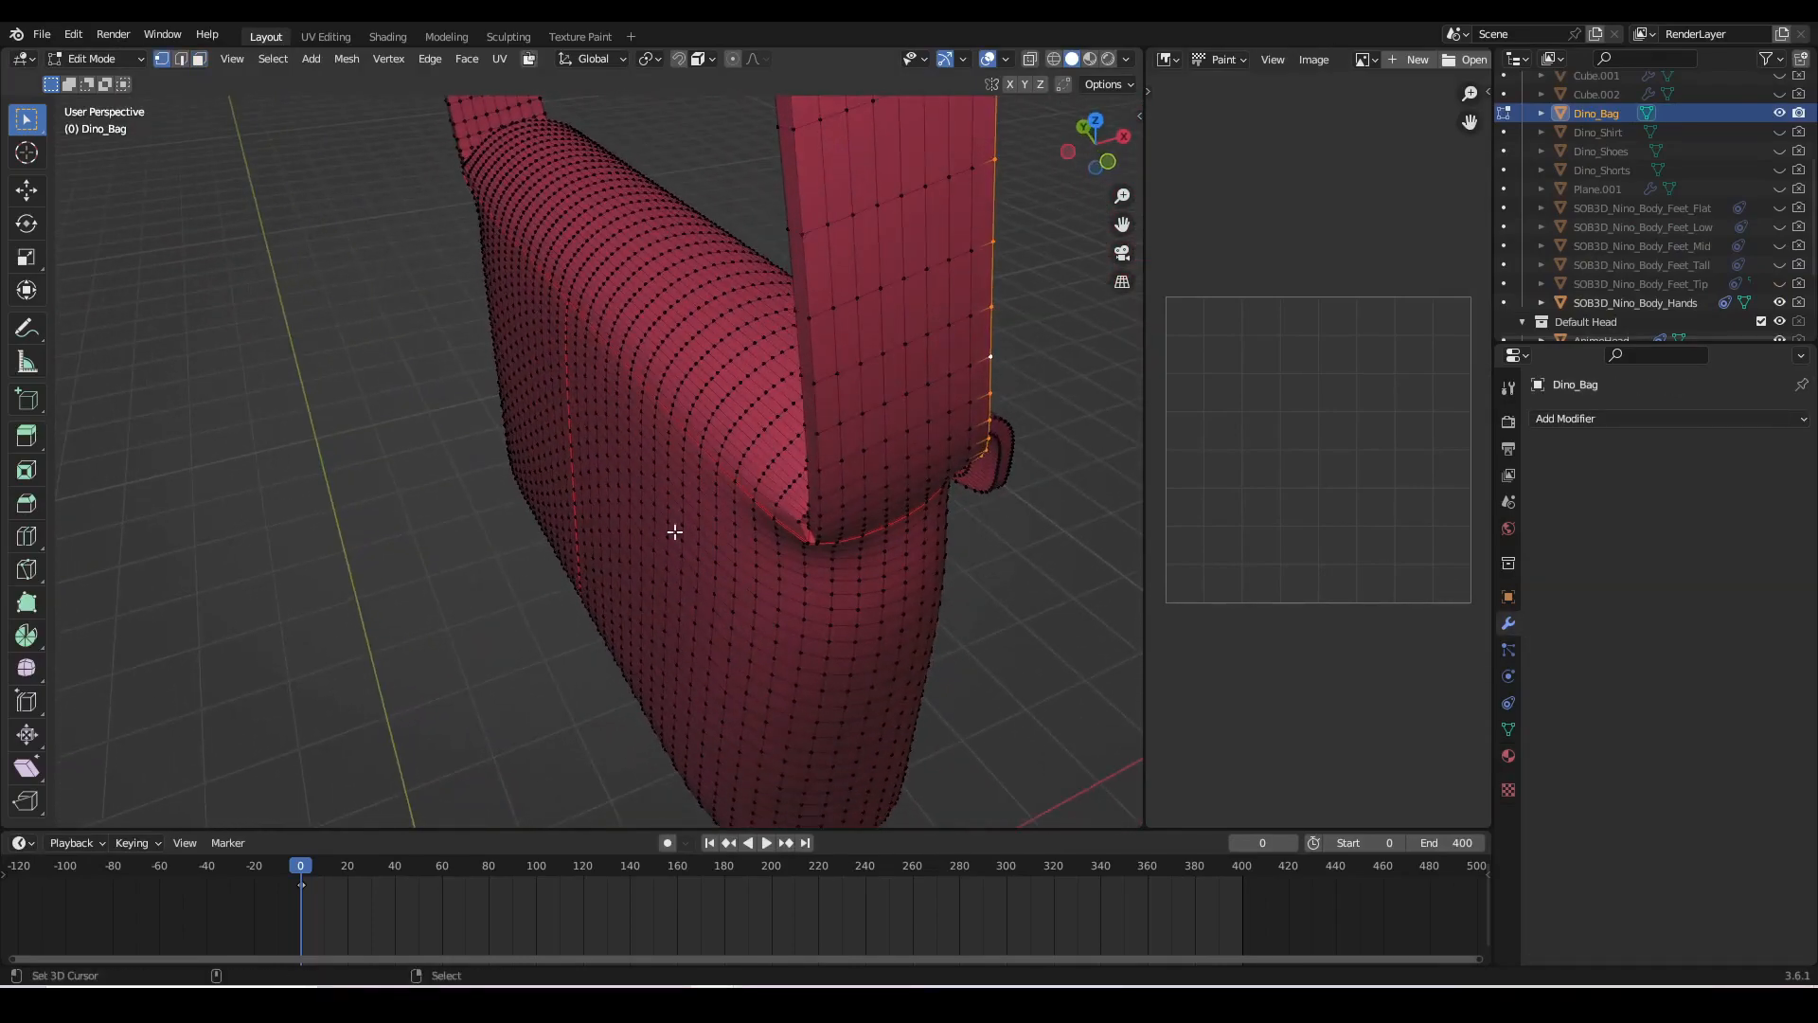
left_click(818, 440, "alt+shift")
key("ctrl+z")
left_click(817, 447, "alt+shift")
scroll(828, 459, "down", 3)
middle_click_drag(720, 654, 840, 584)
scroll(840, 584, "up", 5)
middle_click_drag(899, 530, 814, 511)
key("ctrl+e")
left_click(702, 381)
- Select the outer faces of the bag's body, flap and strap as linked face regions delimited by seams
scroll(702, 382, "down", 4)
right_click(443, 519, "ctrl")
middle_click_drag(442, 519, 519, 389)
scroll(564, 529, "up", 5)
scroll(565, 528, "down", 5)
key("3")
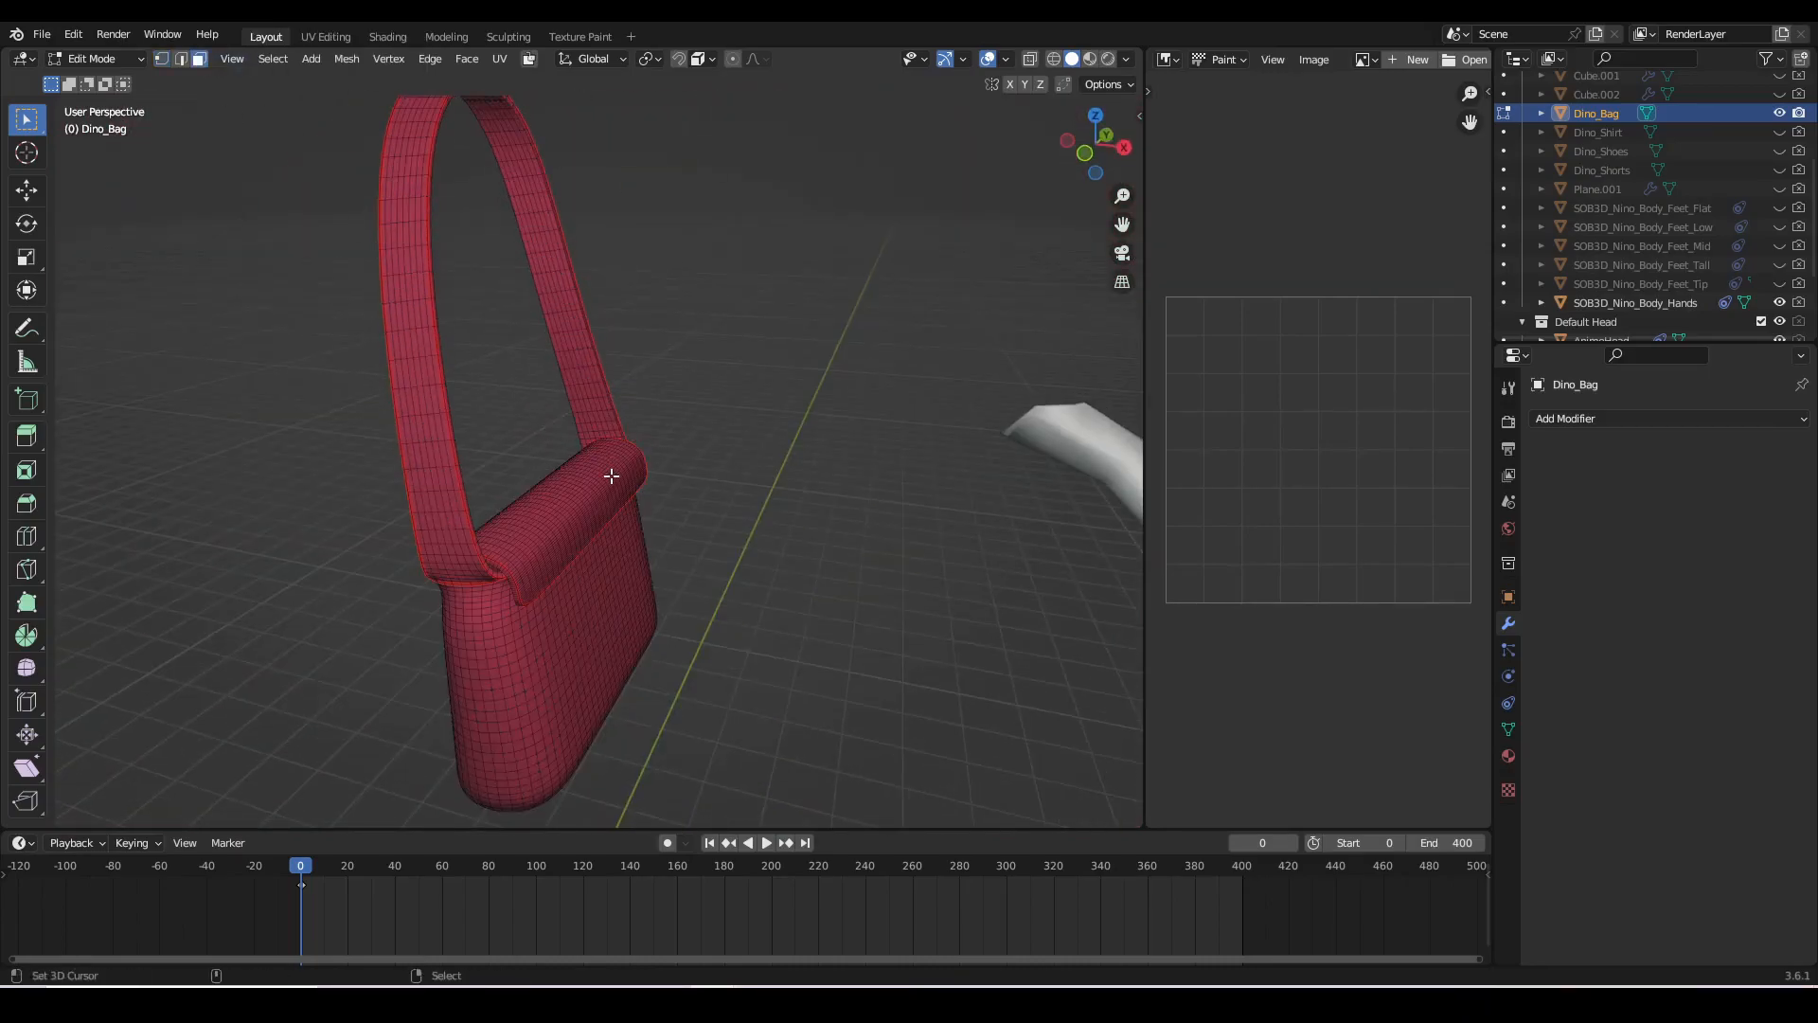
scroll(612, 477, "up", 2)
scroll(698, 509, "down", 3)
middle_click_drag(698, 509, 653, 567)
key("l")
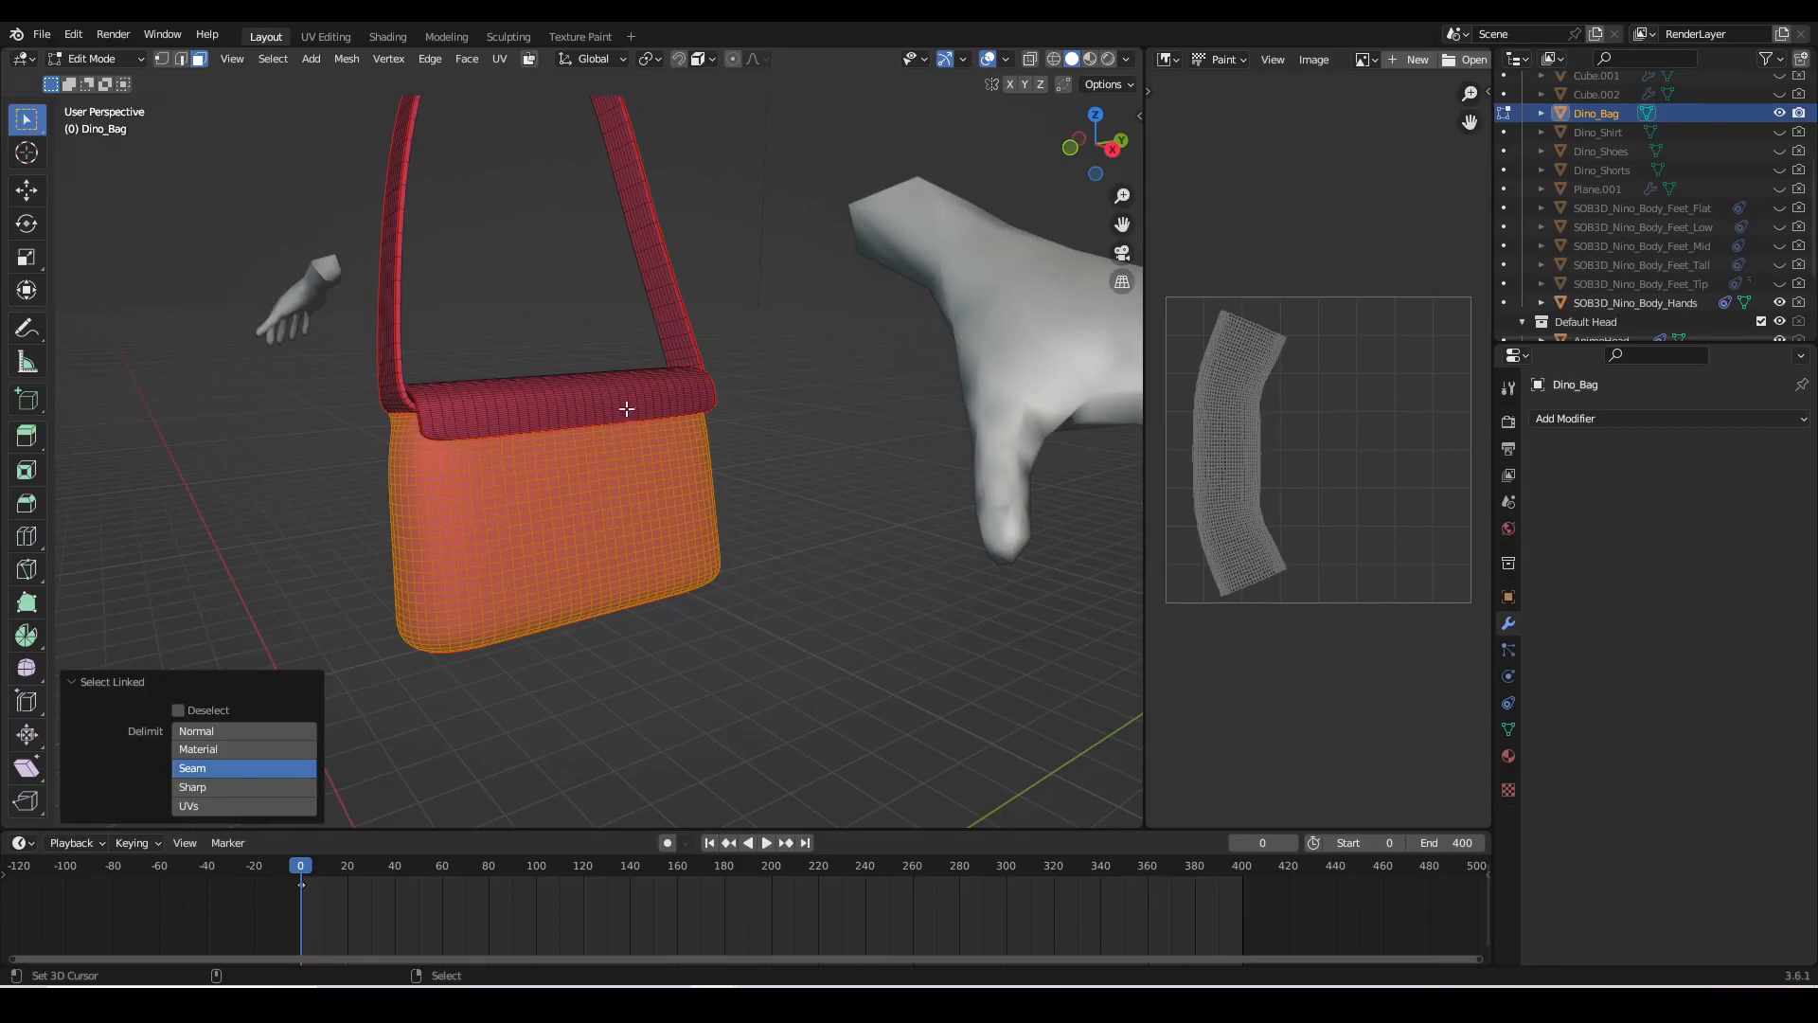
key("l")
middle_click_drag(832, 402, 625, 275)
key("l")
key("l")
middle_click_drag(587, 559, 791, 735)
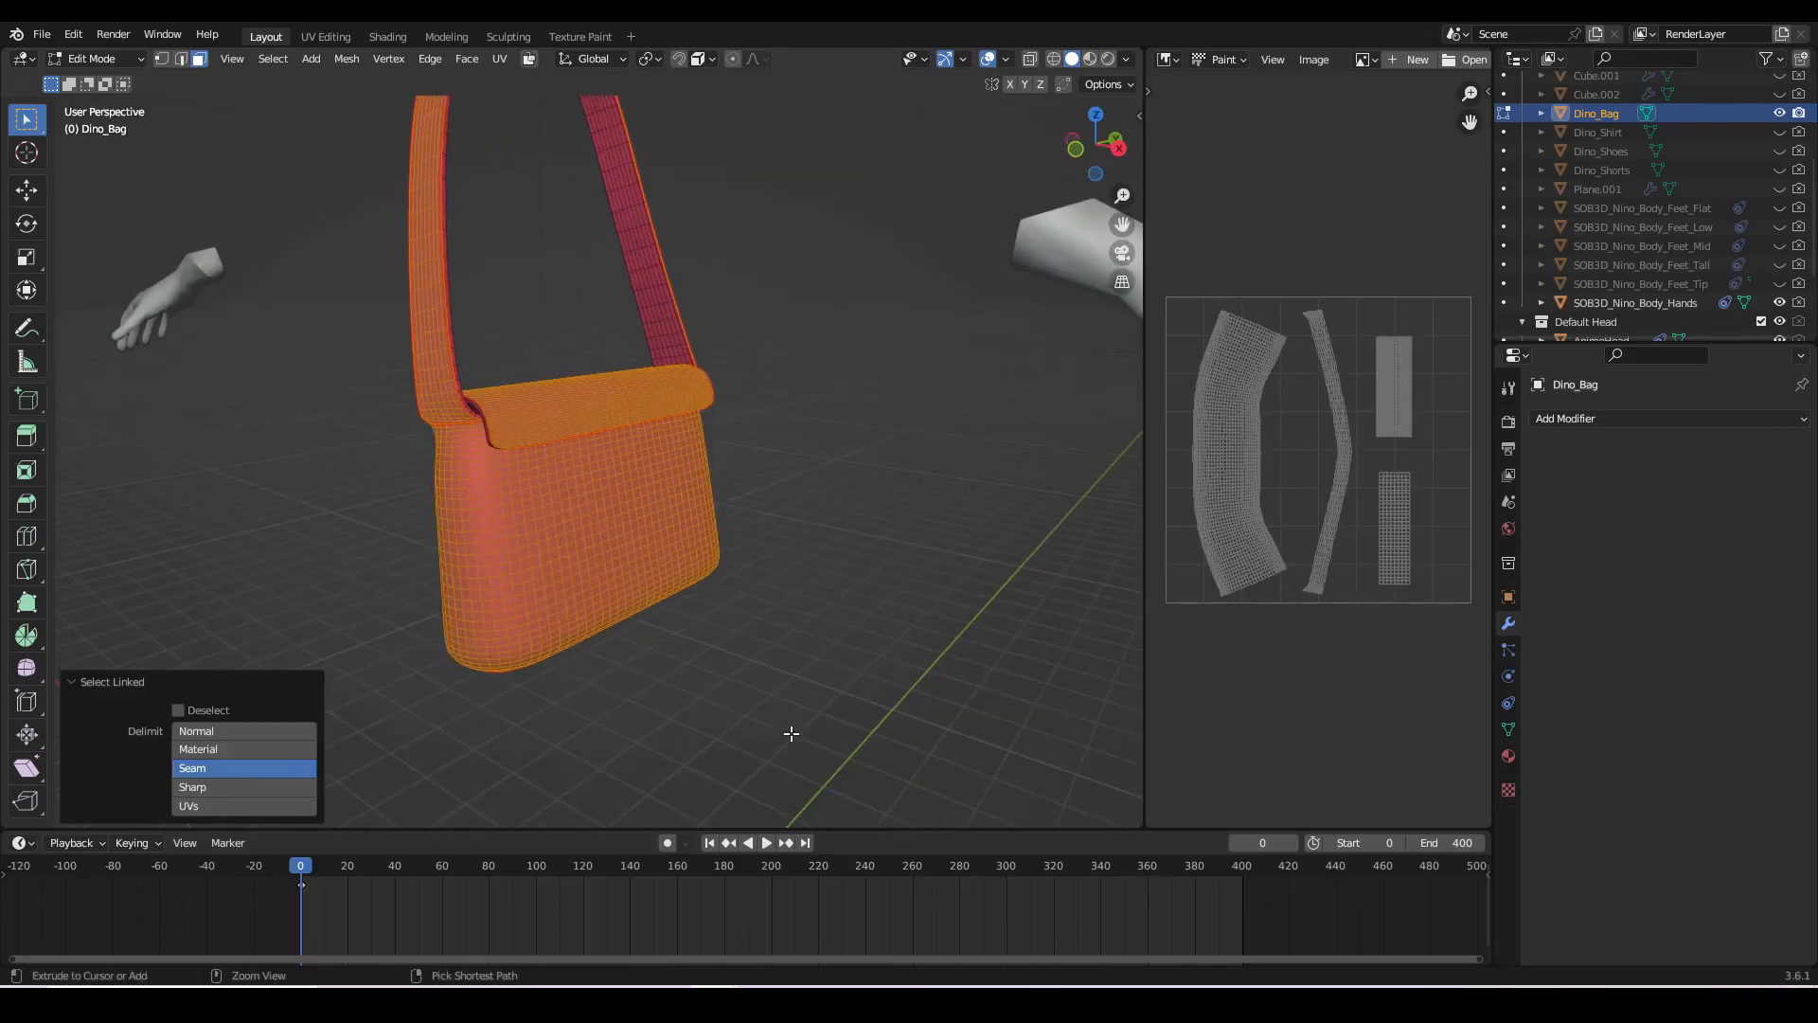
- Invert the face selection, separate those remaining inner faces into their own object, and hide that object in Object Mode
key("ctrl+i")
key("p")
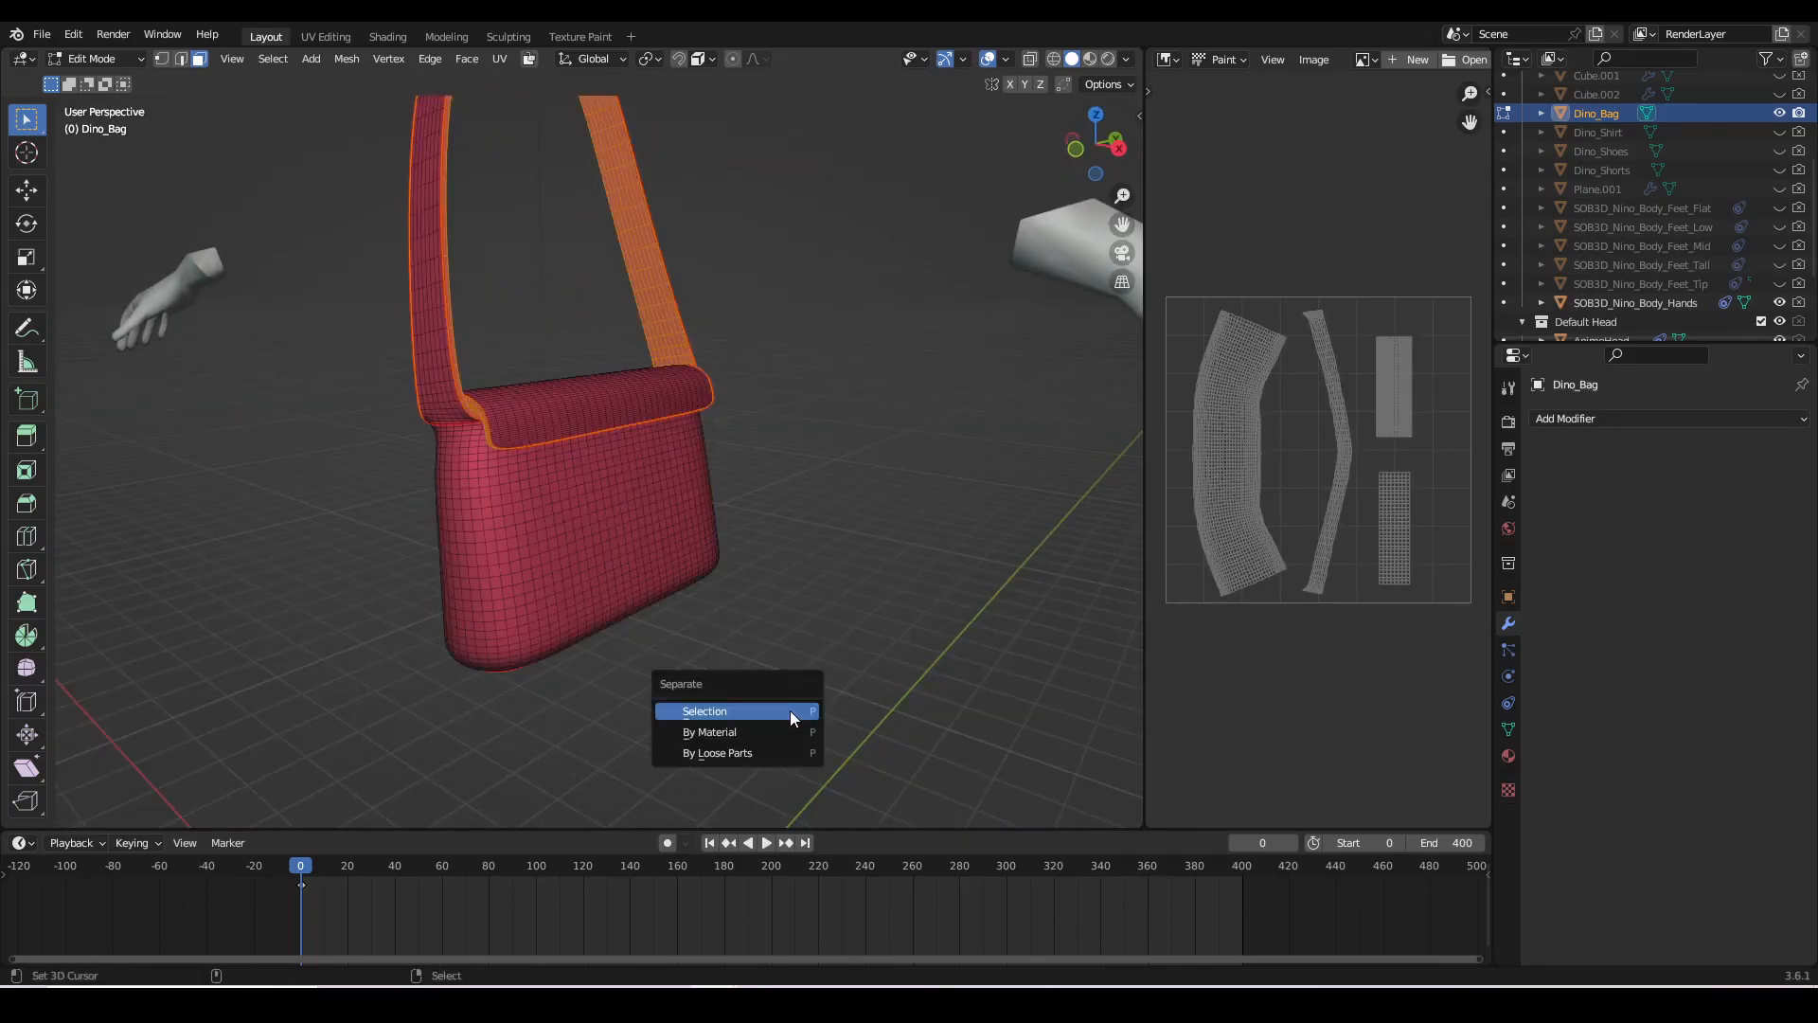
left_click(790, 710)
key("Tab")
key("KP_1")
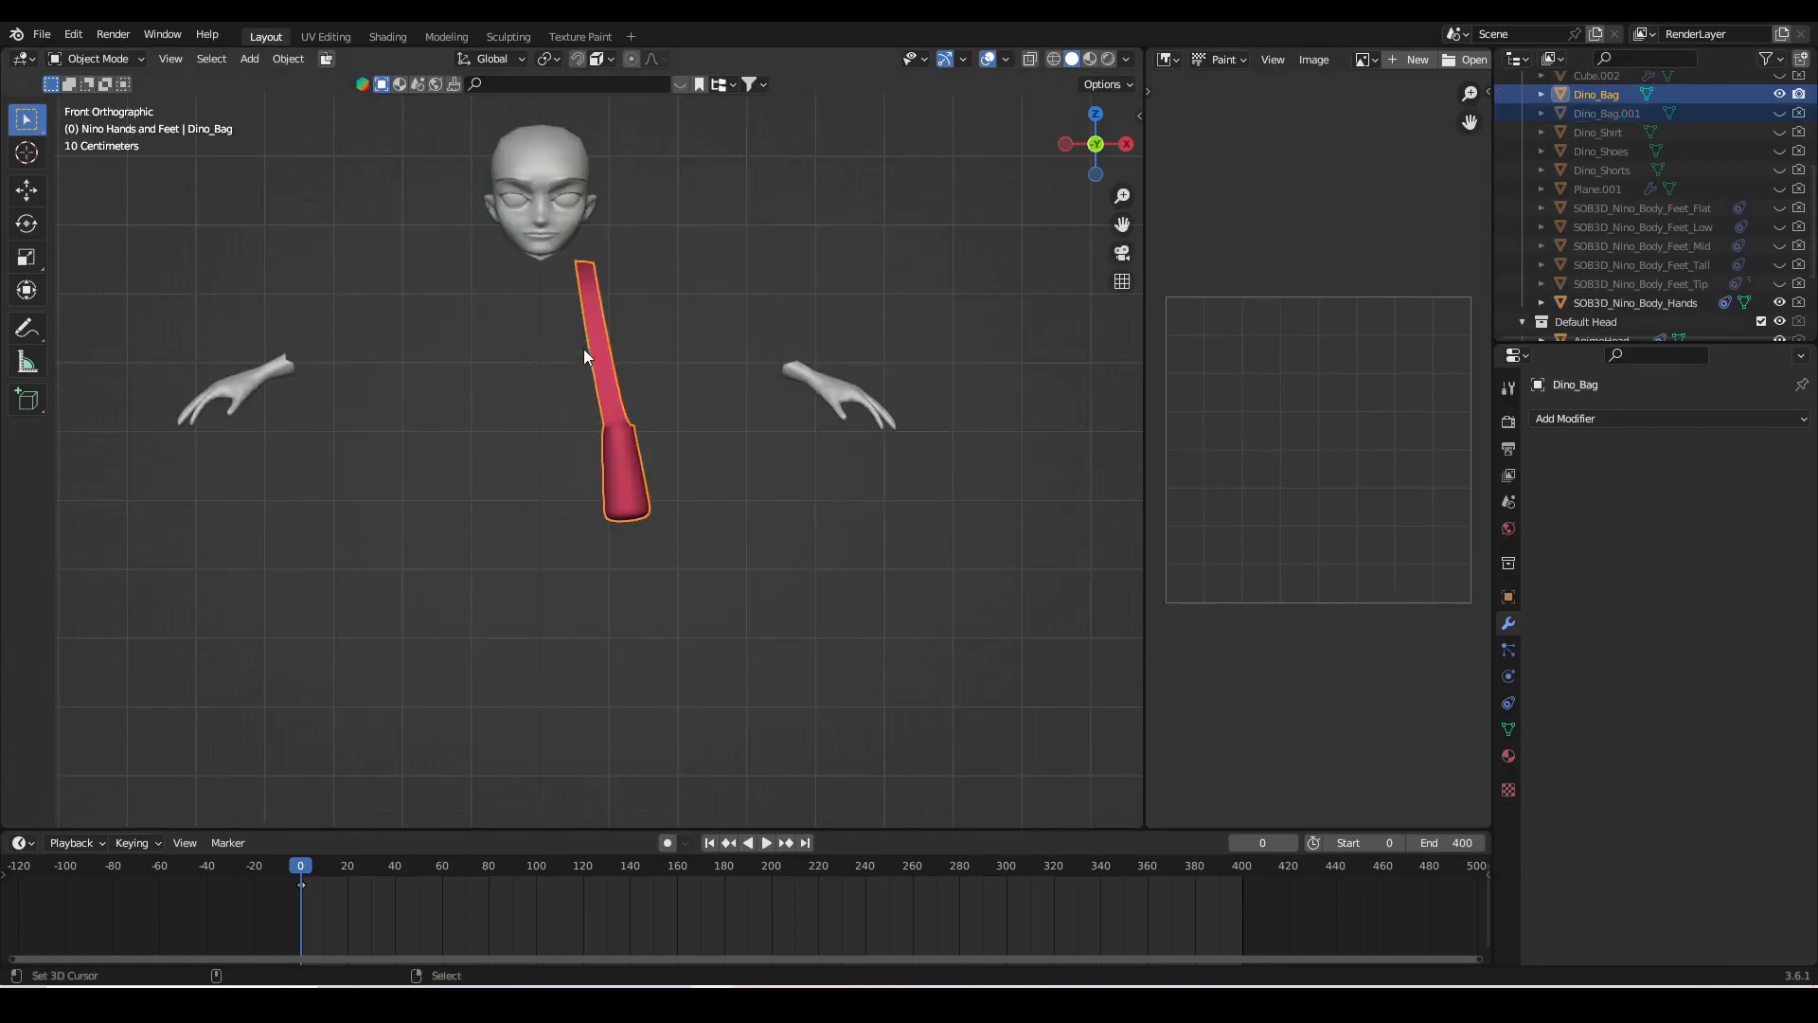
- Bake the Combined pass of Dino_Bag into the bag texture image in the Shading workspace
left_click(368, 37)
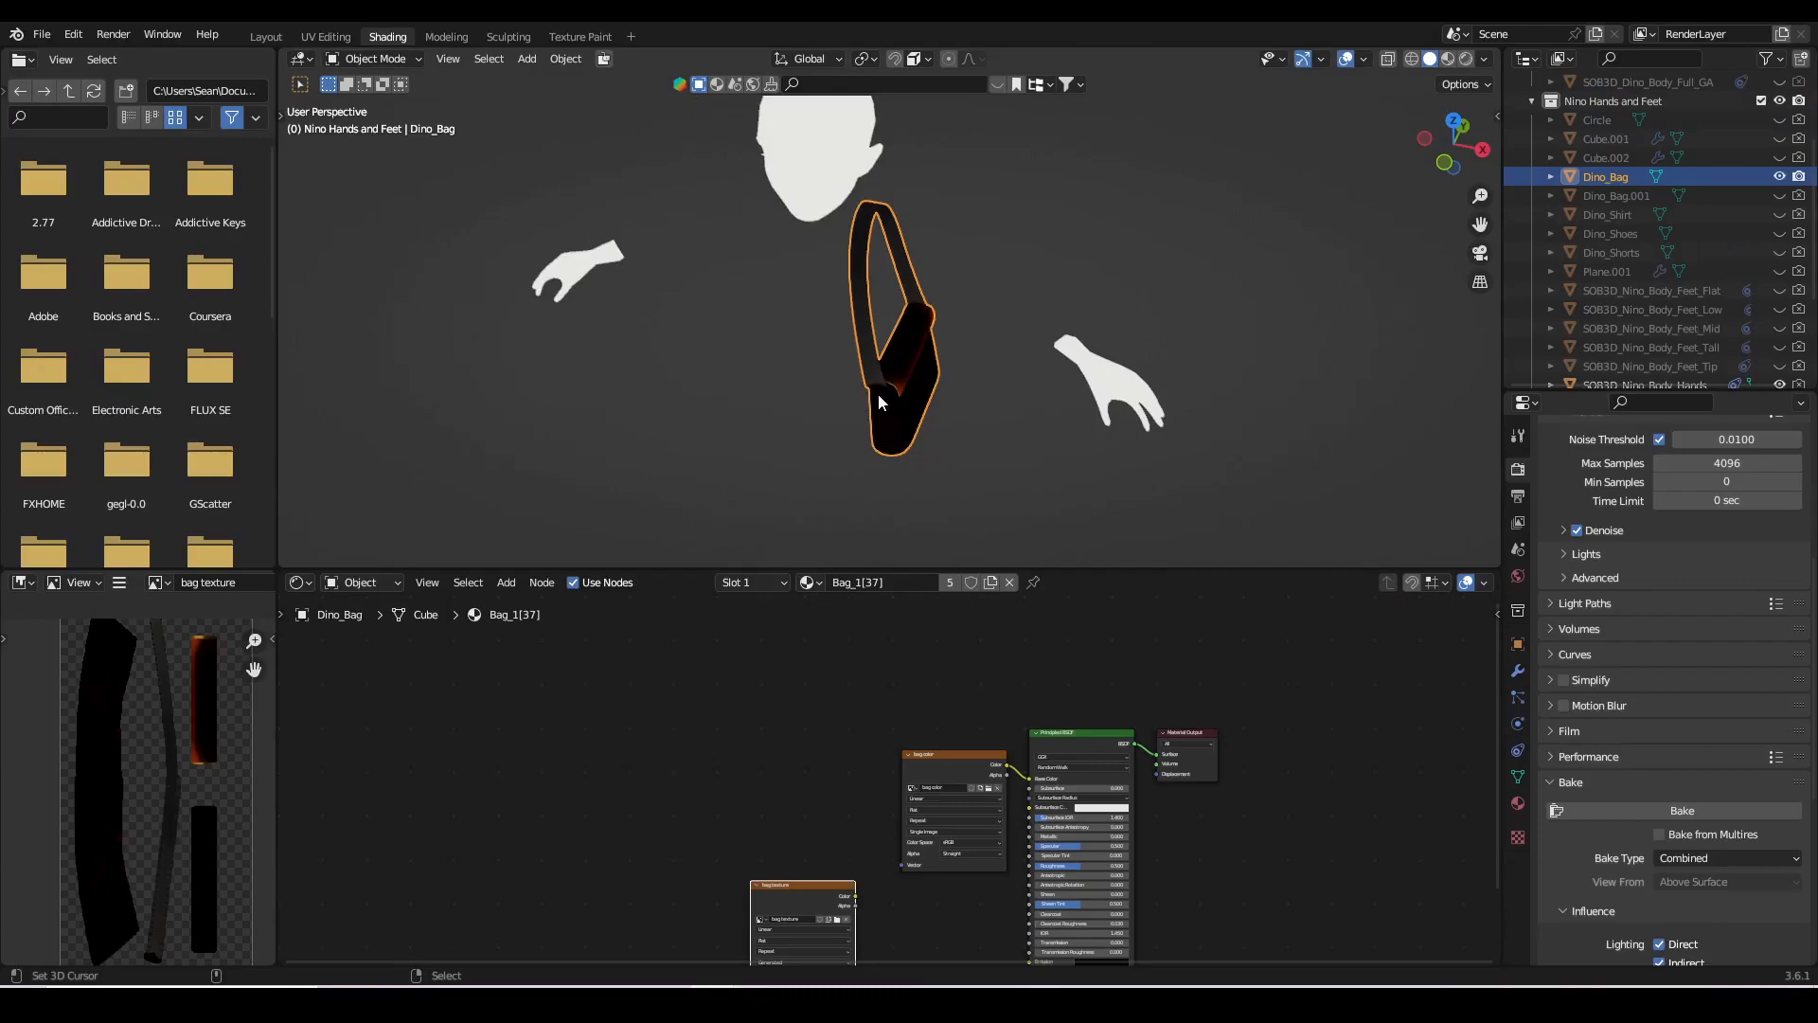
left_click(1666, 813)
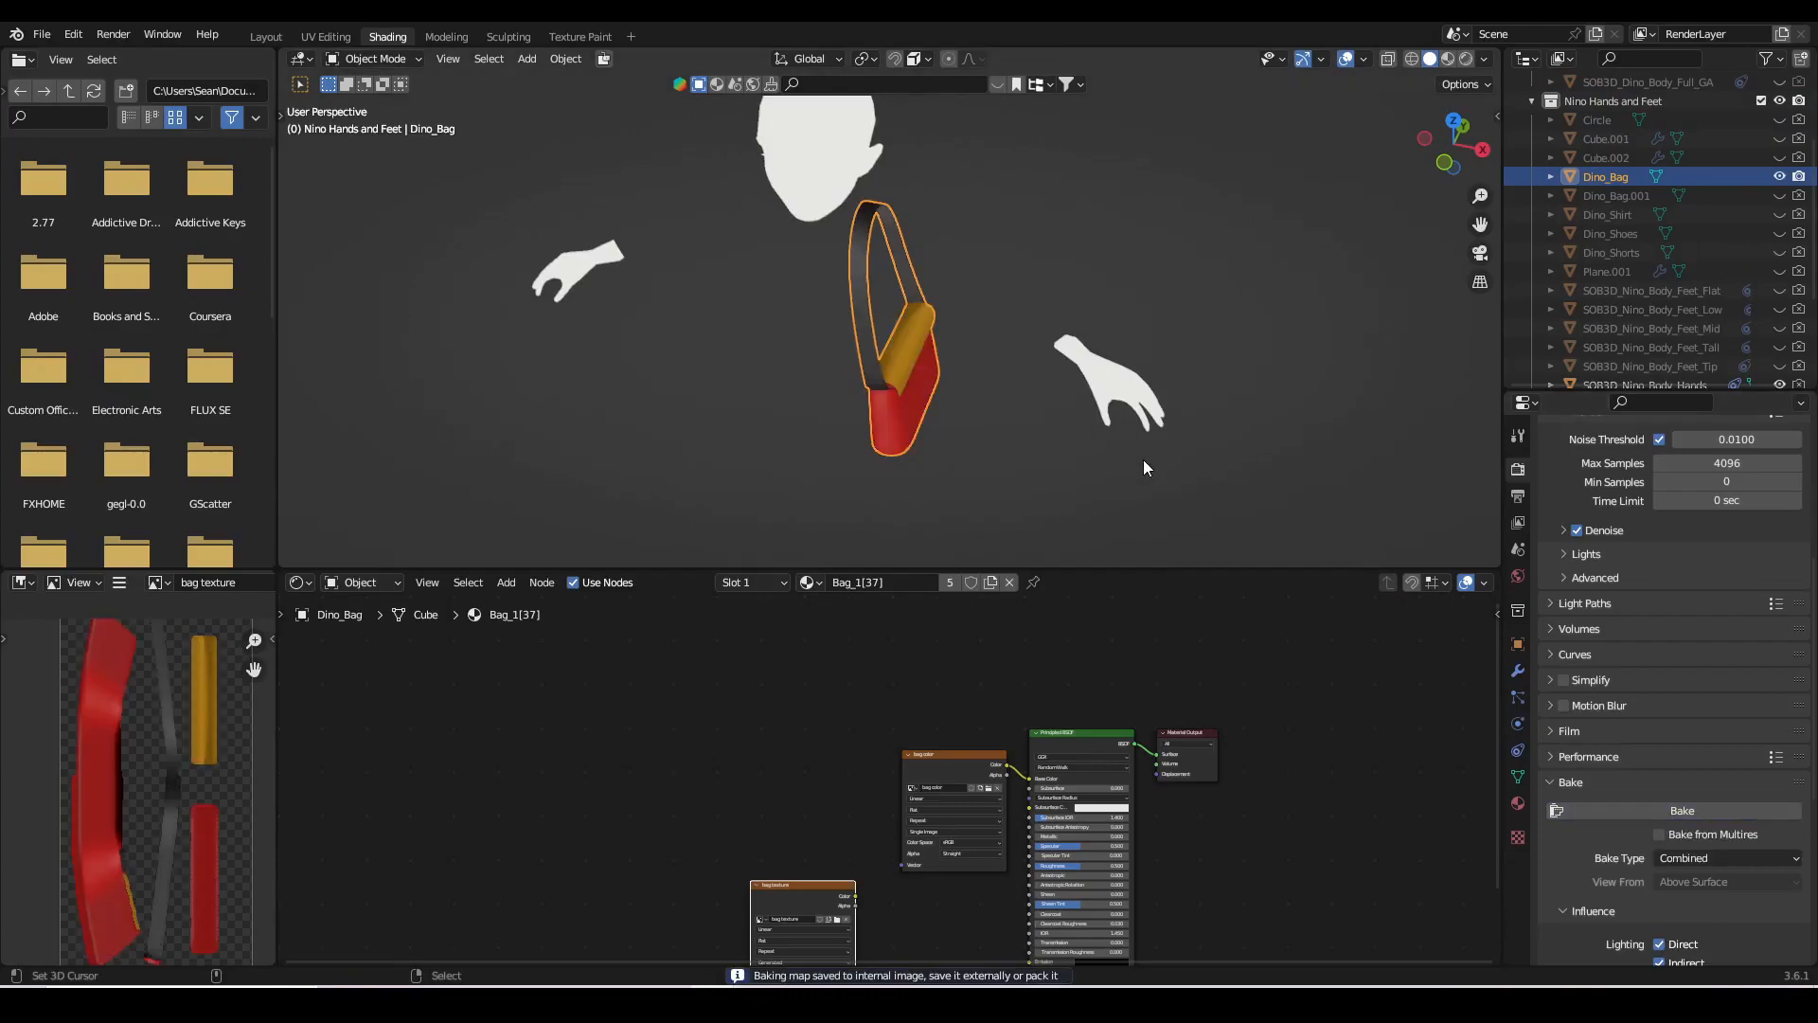
scroll(1144, 458, "up", 1)
middle_click_drag(1144, 457, 1105, 416)
- Unhide Dino_Bag.001 and join it into Dino_Bag as a single object
left_click(1783, 196)
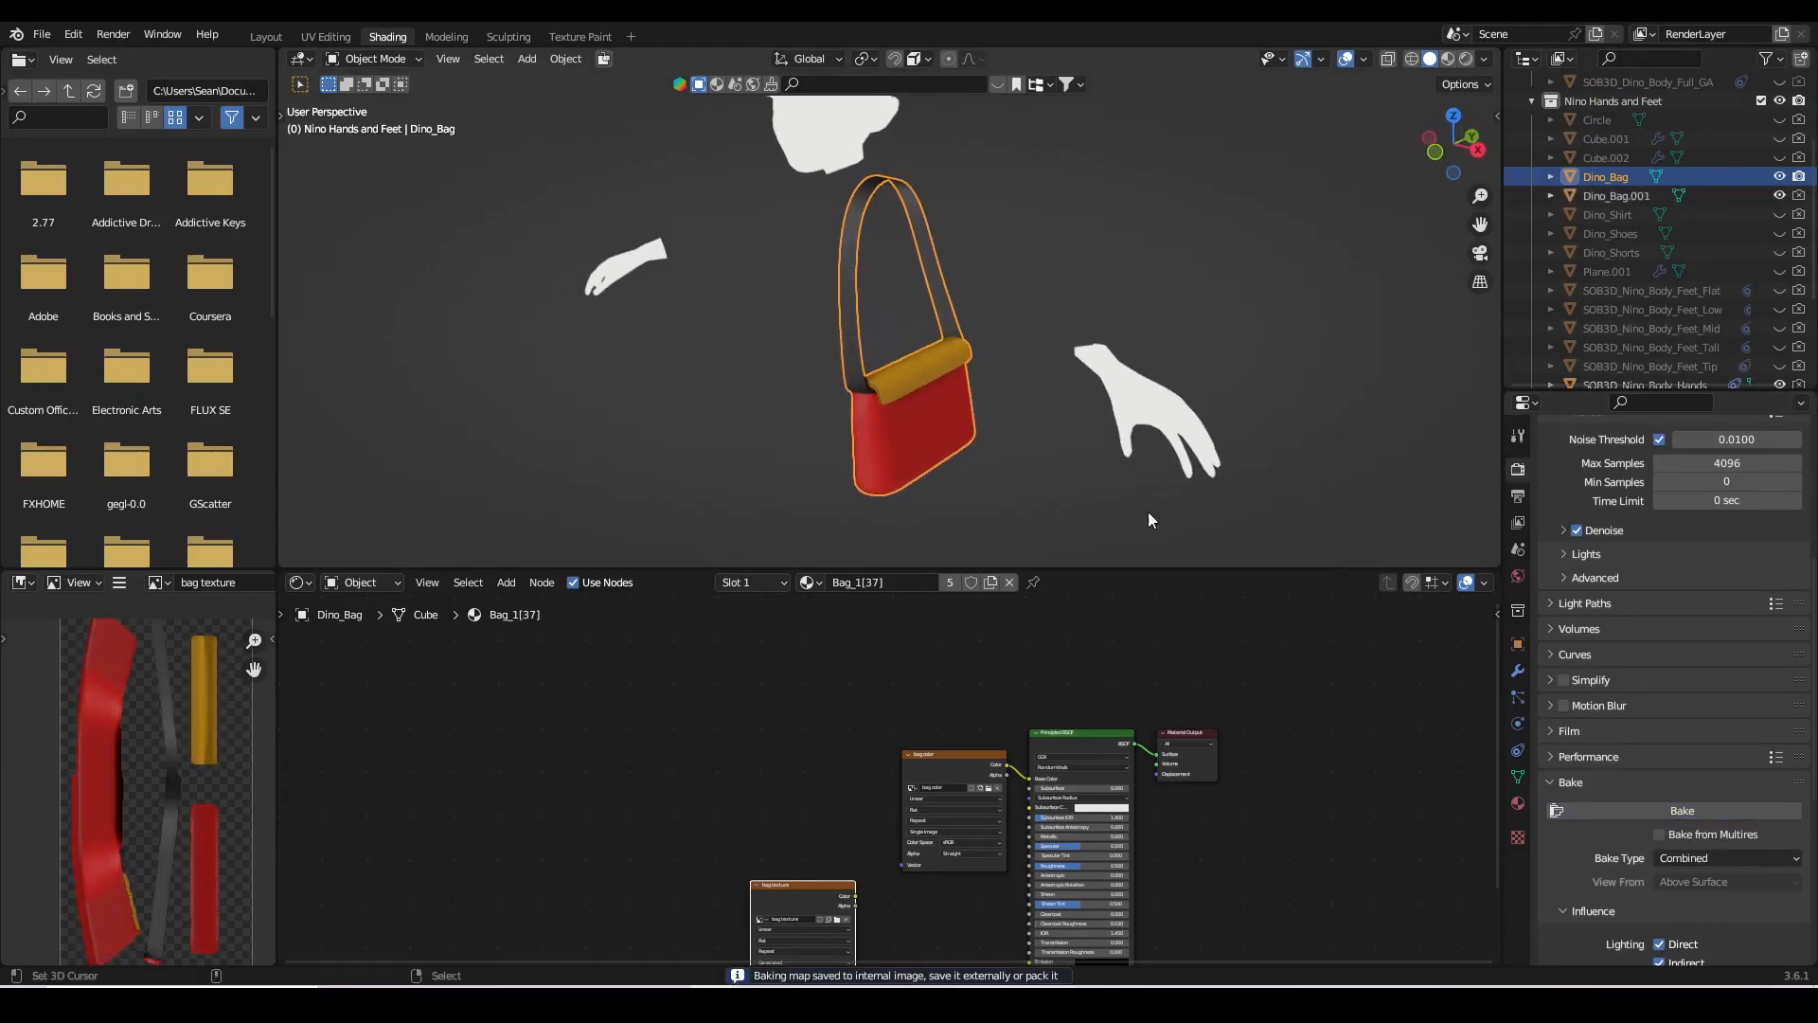
scroll(1136, 516, "up", 5)
middle_click_drag(1129, 520, 1117, 430, "shift")
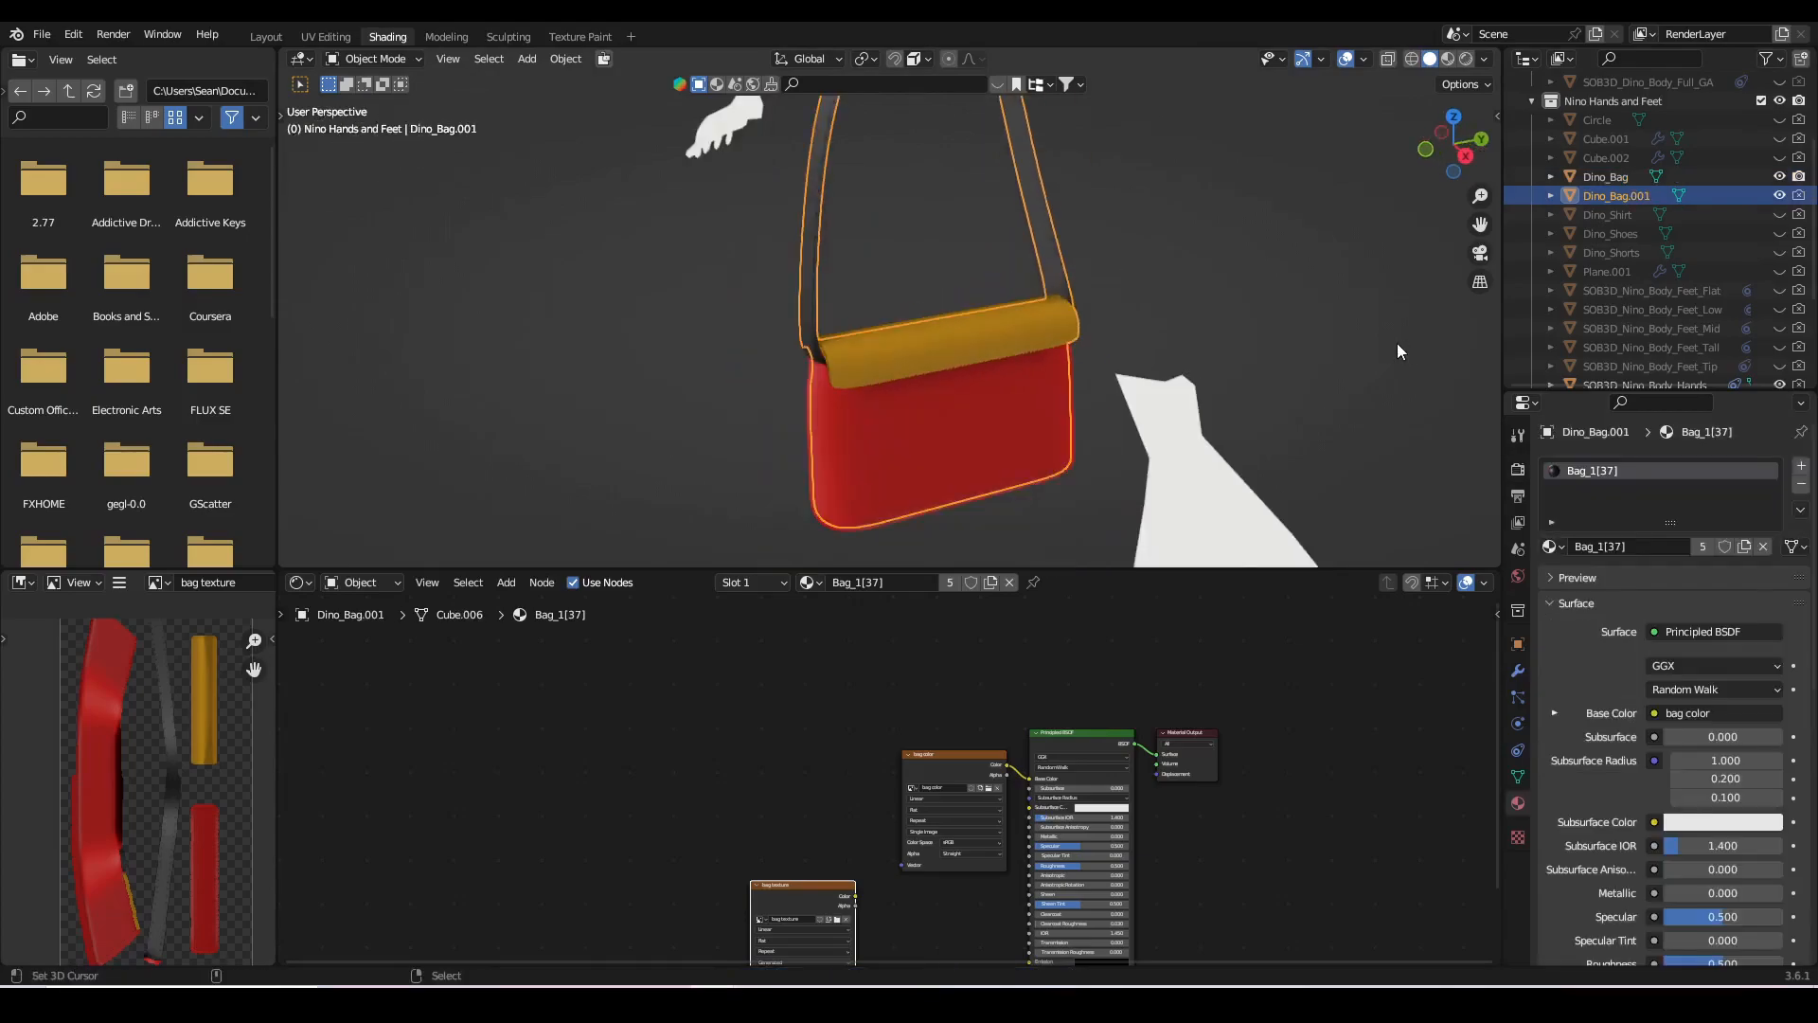
scroll(1398, 344, "up", 3)
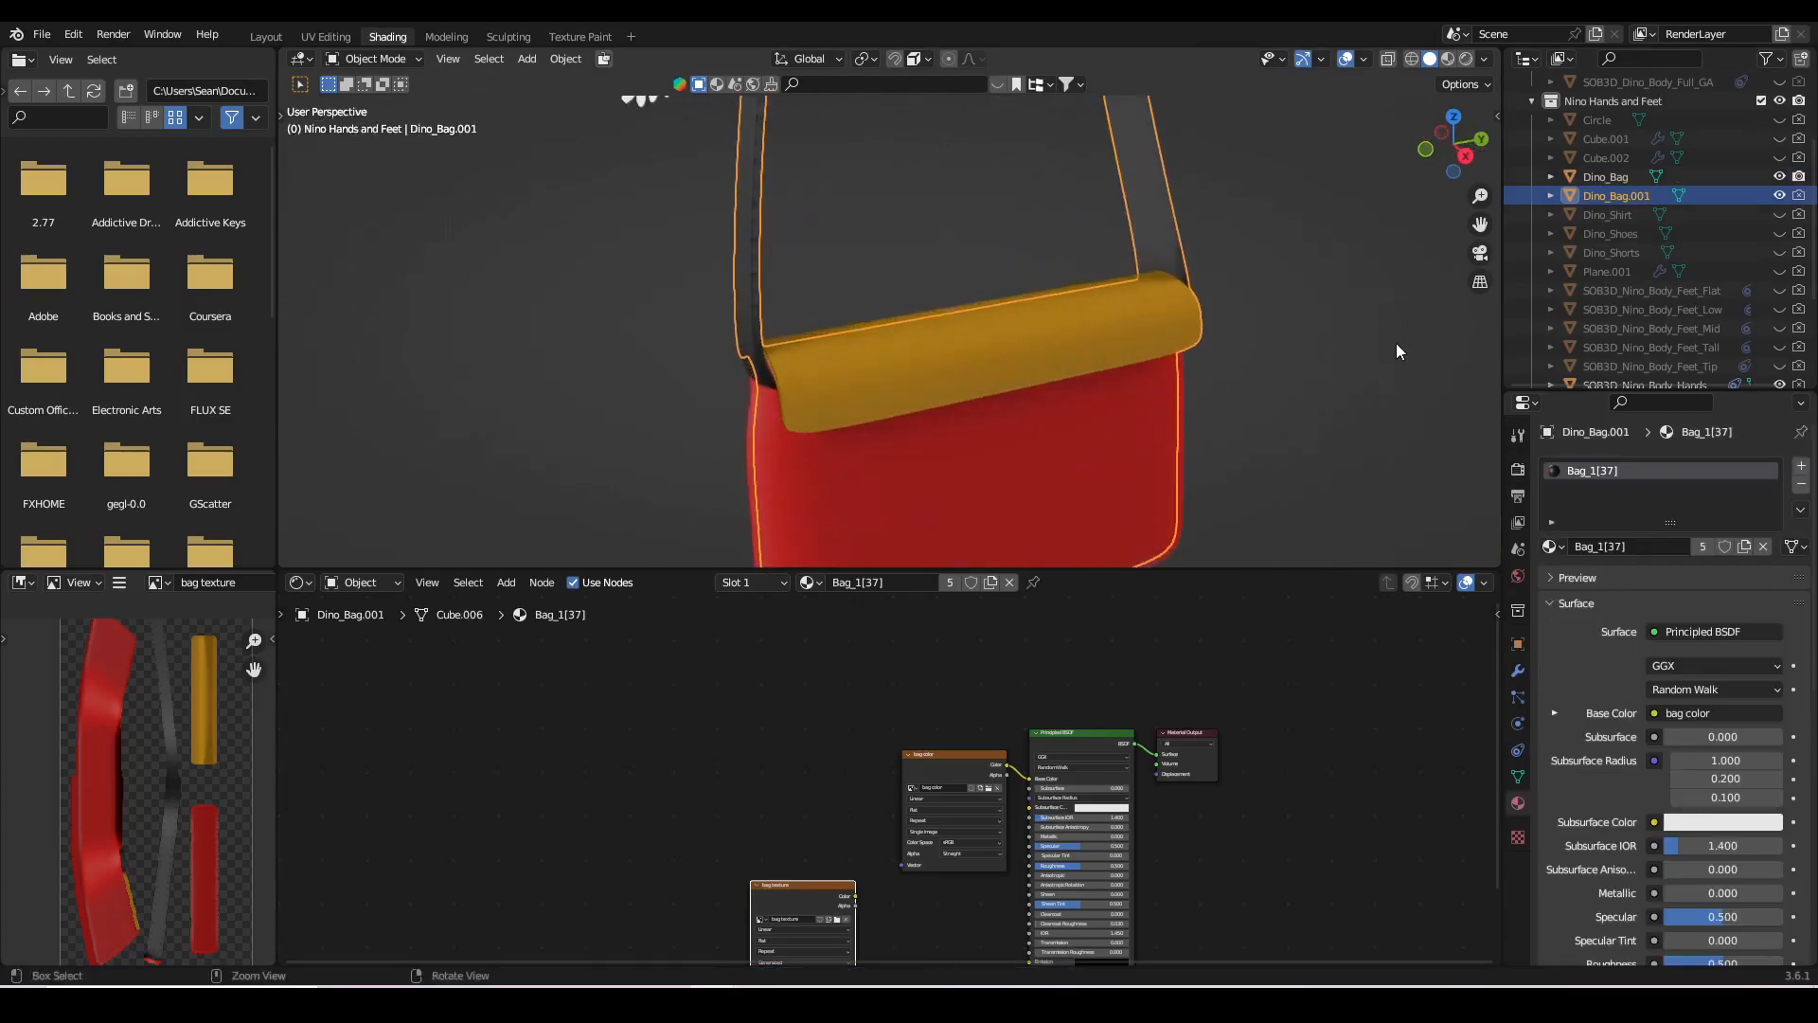
middle_click_drag(1397, 345, 1456, 380)
left_click(1612, 178)
left_click(1617, 195)
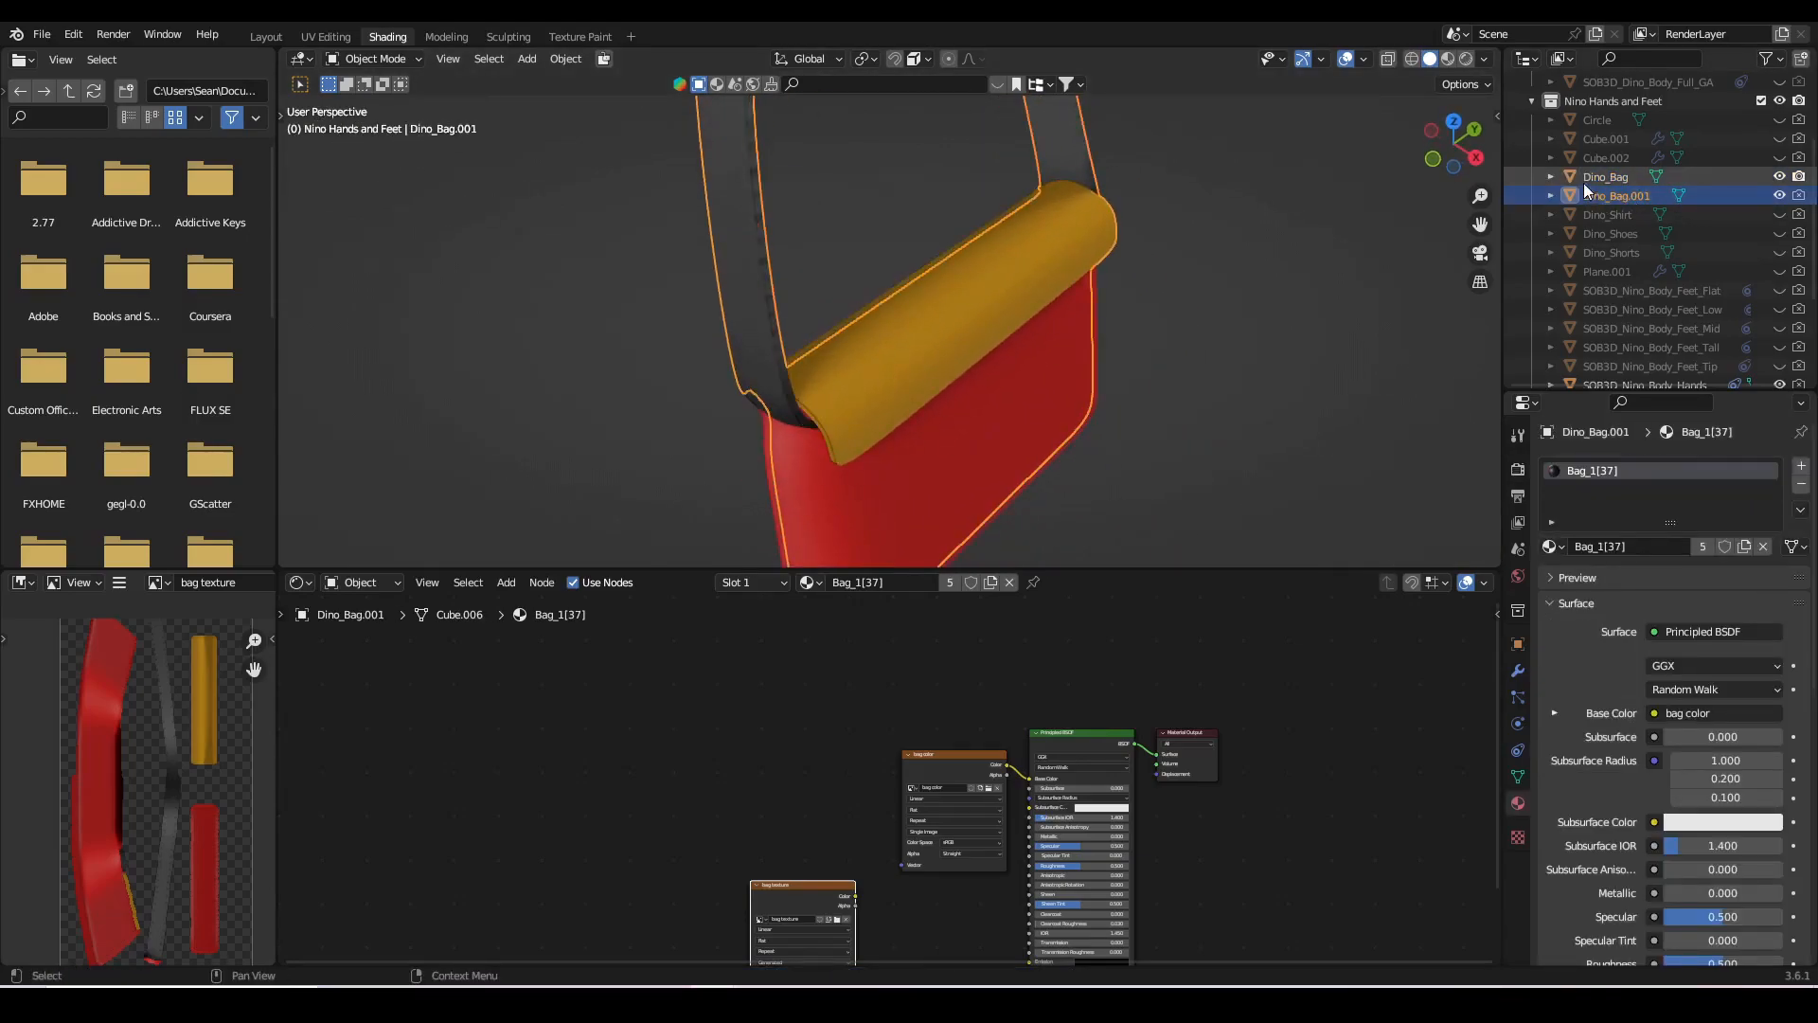
left_click(1599, 180, "ctrl")
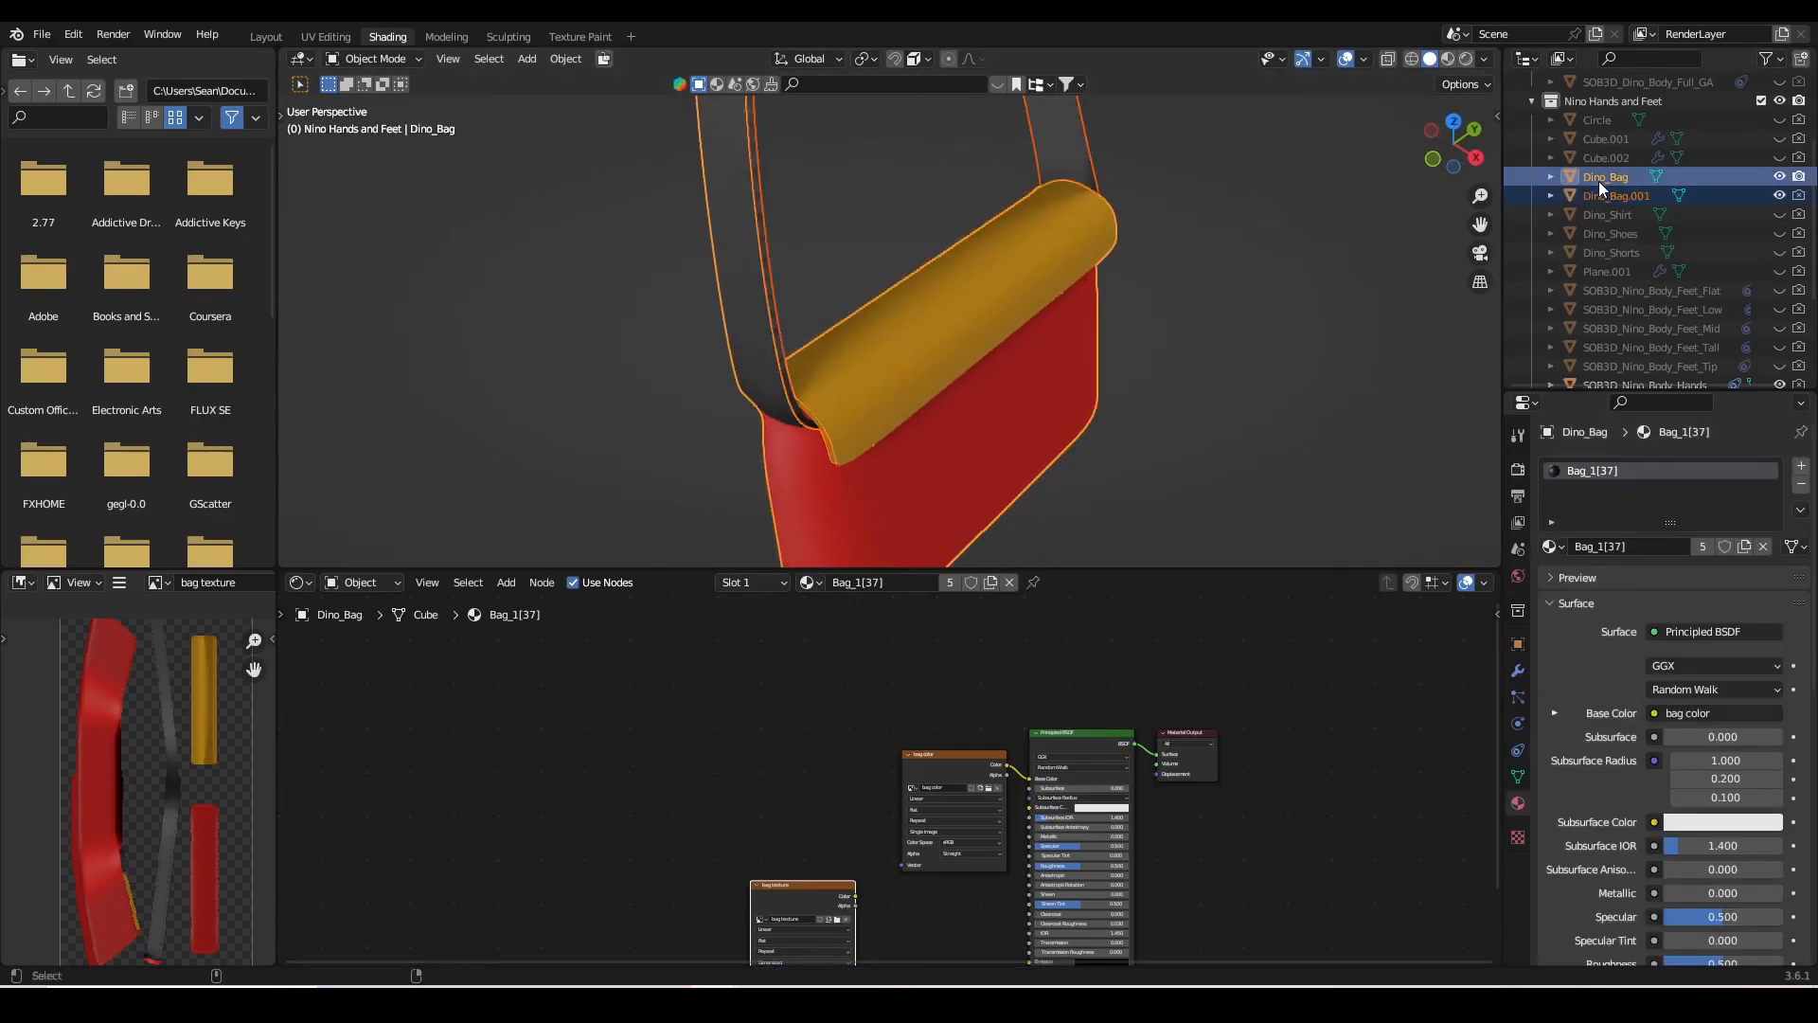
key("ctrl+j")
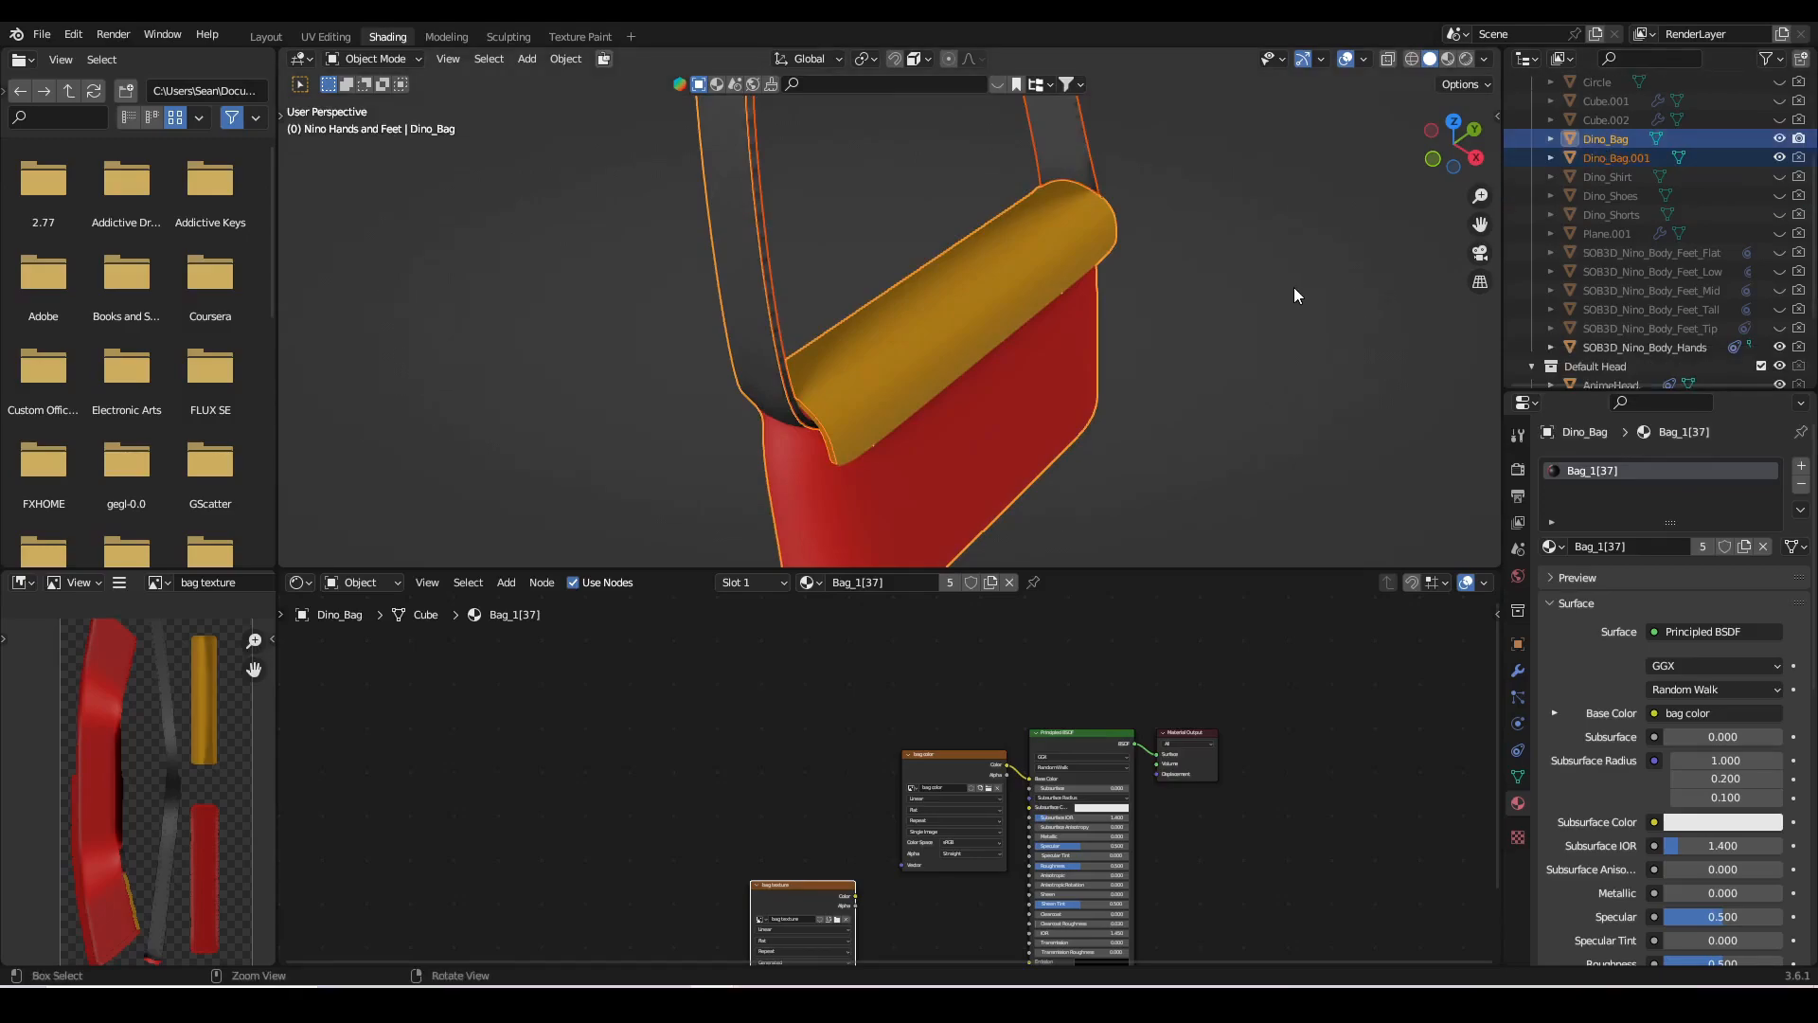
- Merge the duplicate vertices across the whole joined bag mesh in Edit Mode
key("Tab")
left_click(443, 59)
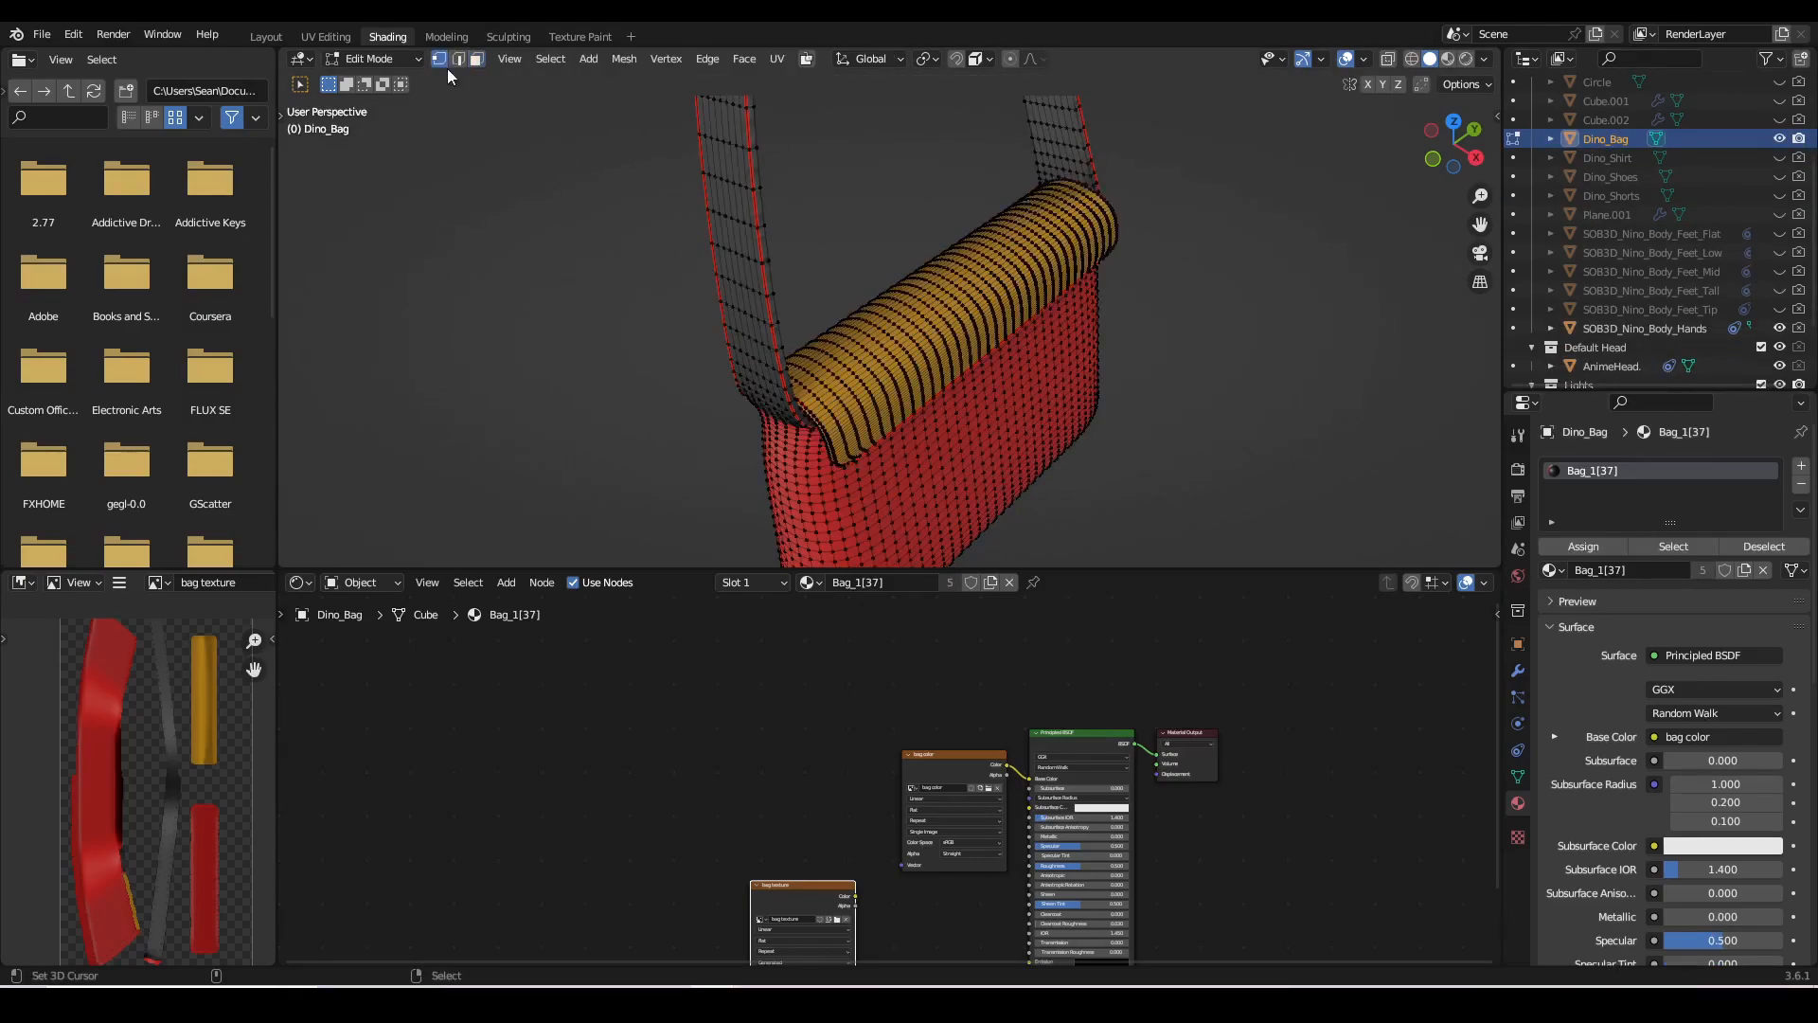
scroll(1179, 416, "down", 3)
key("a")
key("m")
left_click(1179, 378)
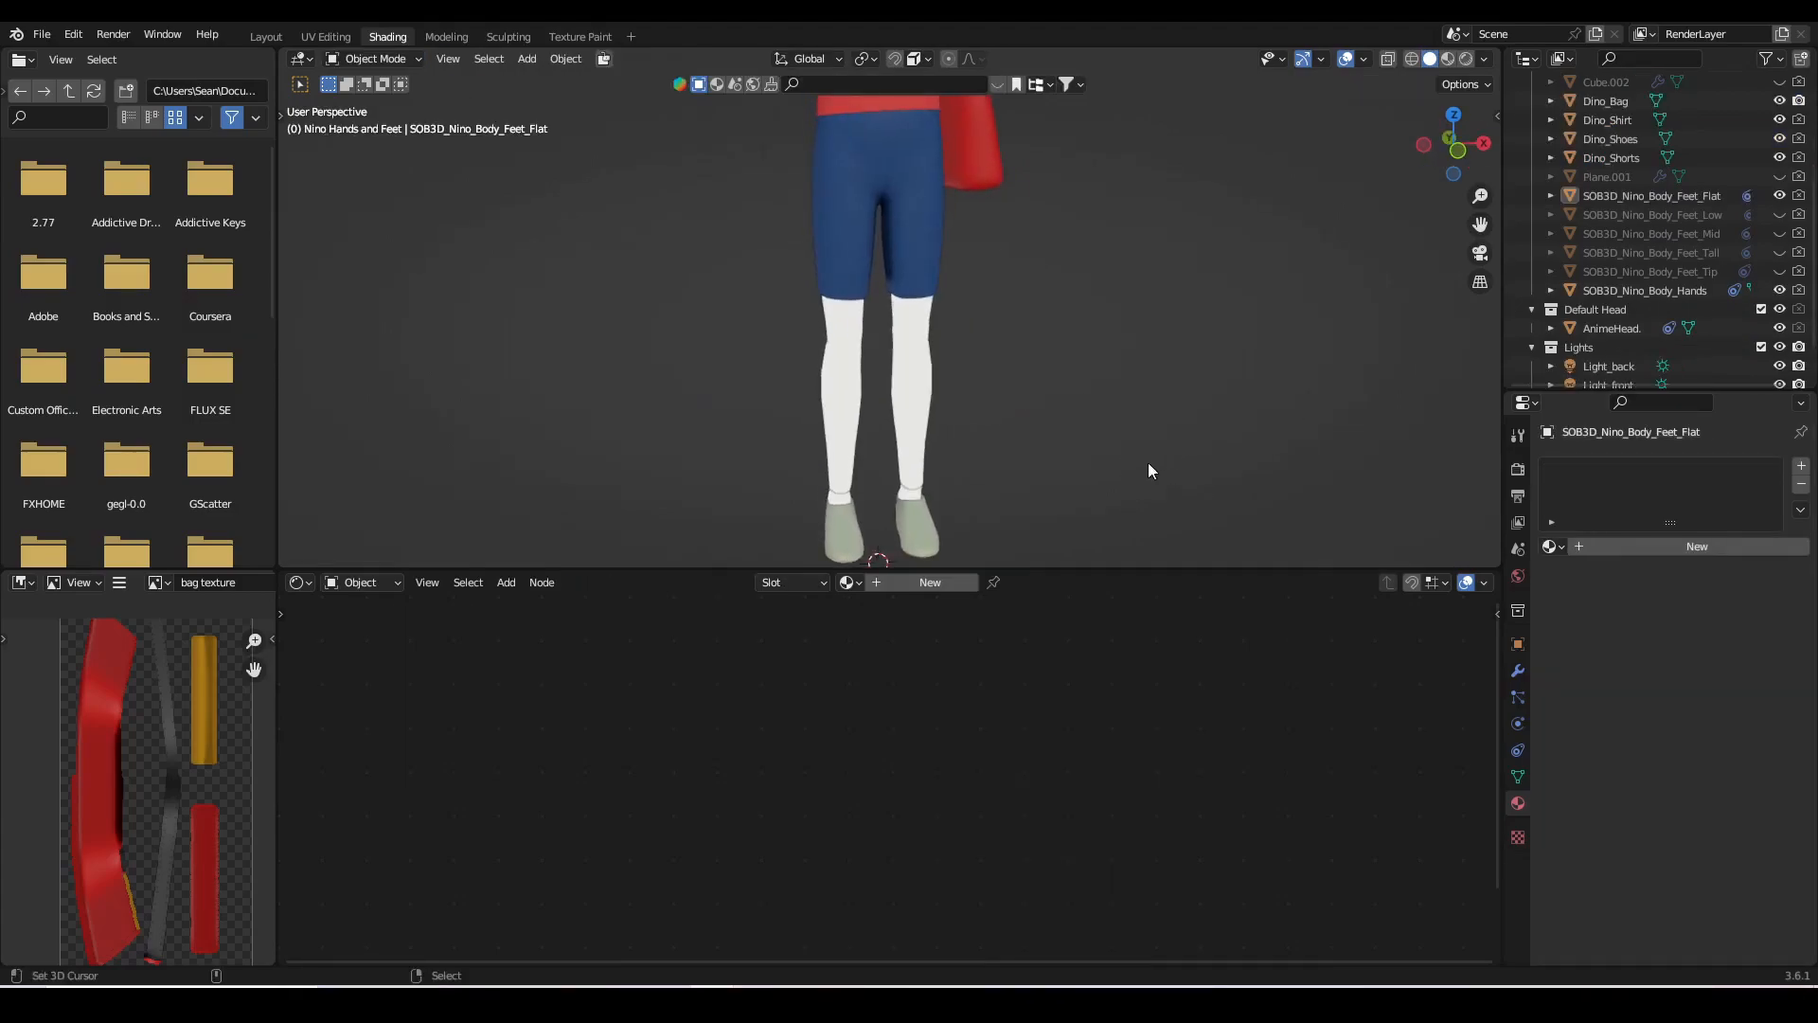
- Select the character's shorts, shirt, bag and shoes together, with the shoes as the active object
scroll(1148, 462, "down", 4)
scroll(1142, 437, "up", 1)
middle_click_drag(934, 354, 1138, 411)
key("KP_1")
left_click(940, 440)
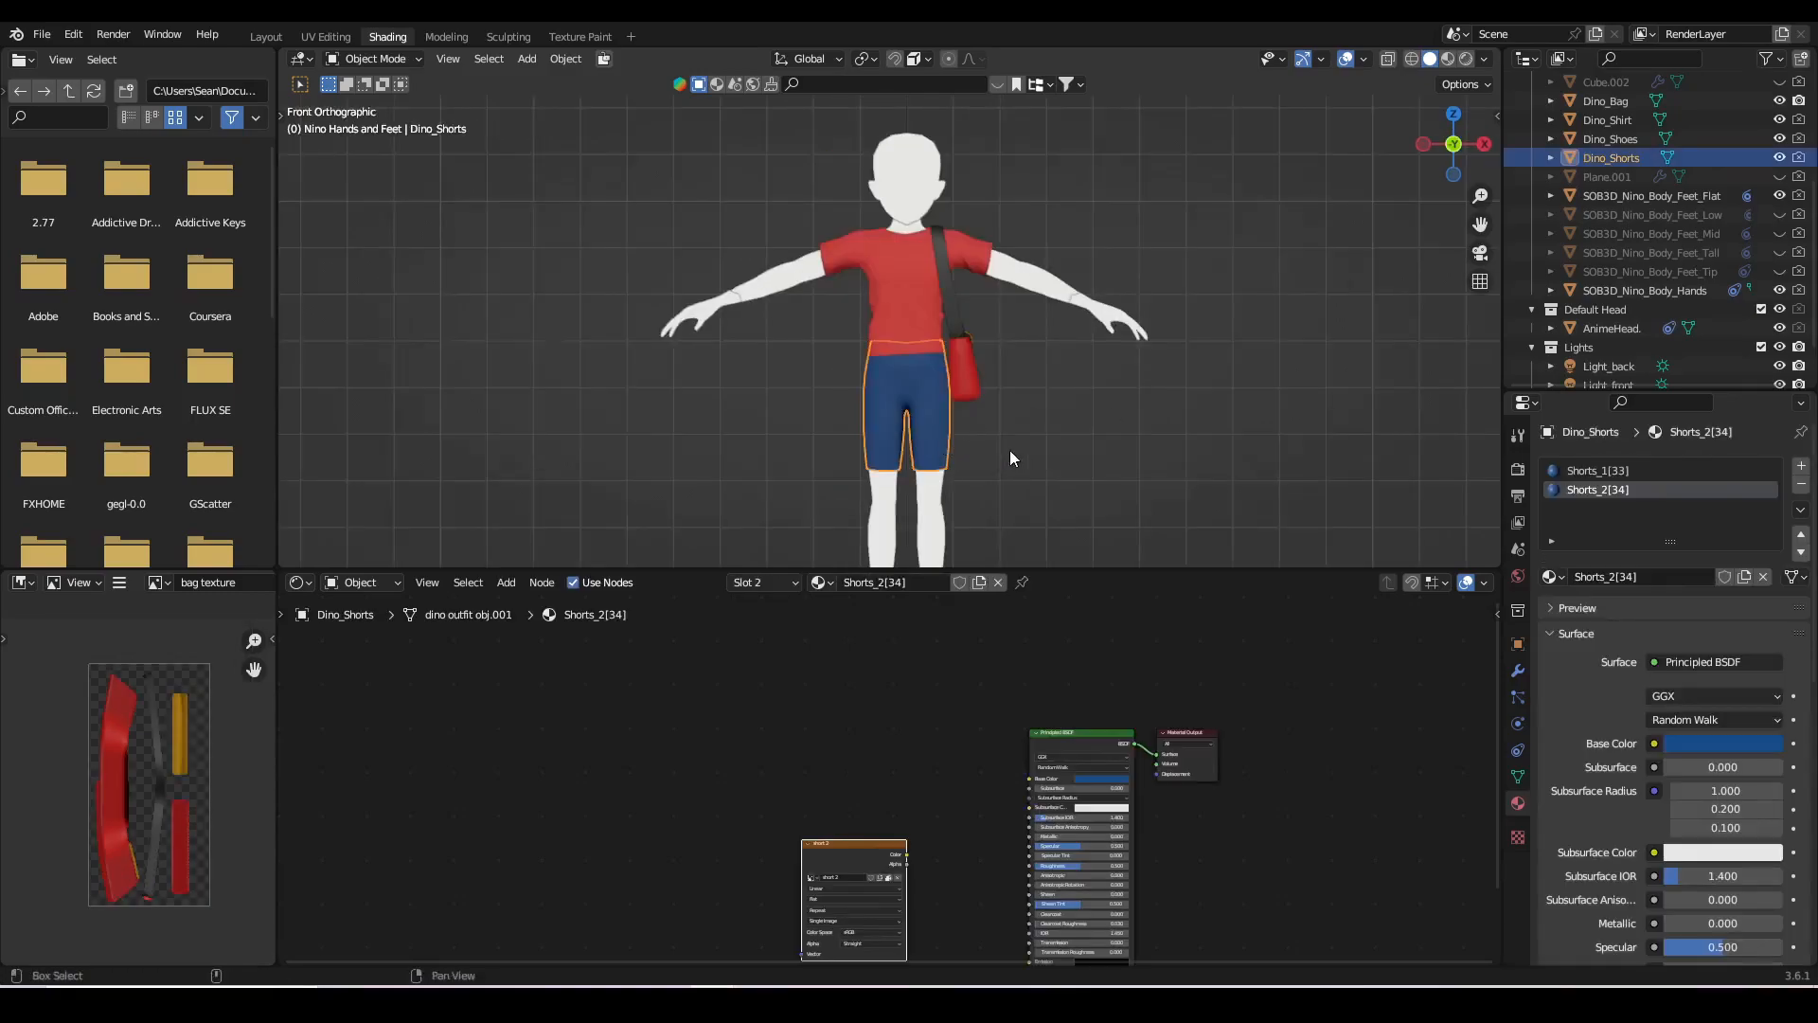
middle_click_drag(1009, 451, 949, 460, "shift")
scroll(959, 452, "up", 3)
left_click(902, 244, "shift")
left_click(936, 416, "shift")
middle_click_drag(1013, 464, 1007, 218, "shift")
scroll(1015, 339, "down", 2)
left_click(849, 464, "shift")
- Export only the selected outfit objects as an FBX file named "dino kid outfit" in the SOB3D Nino Devkit V1.1 folder
left_click(41, 35)
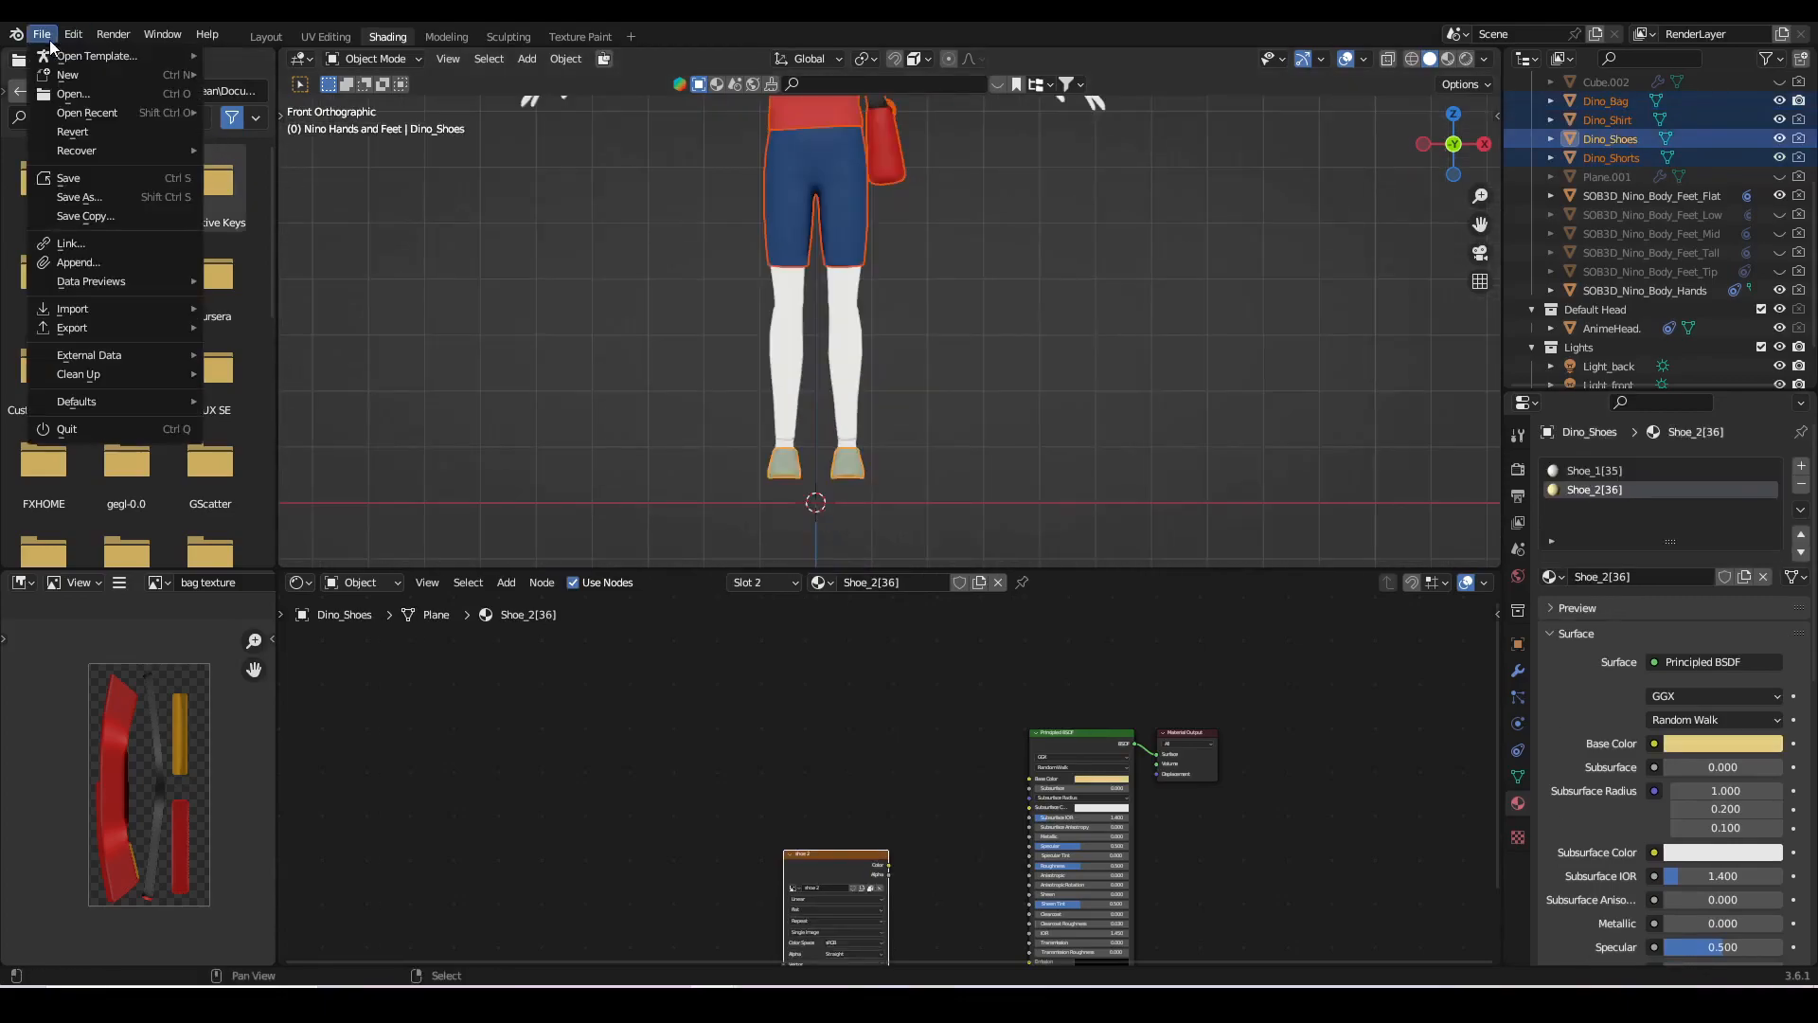
mouse_move(85, 328)
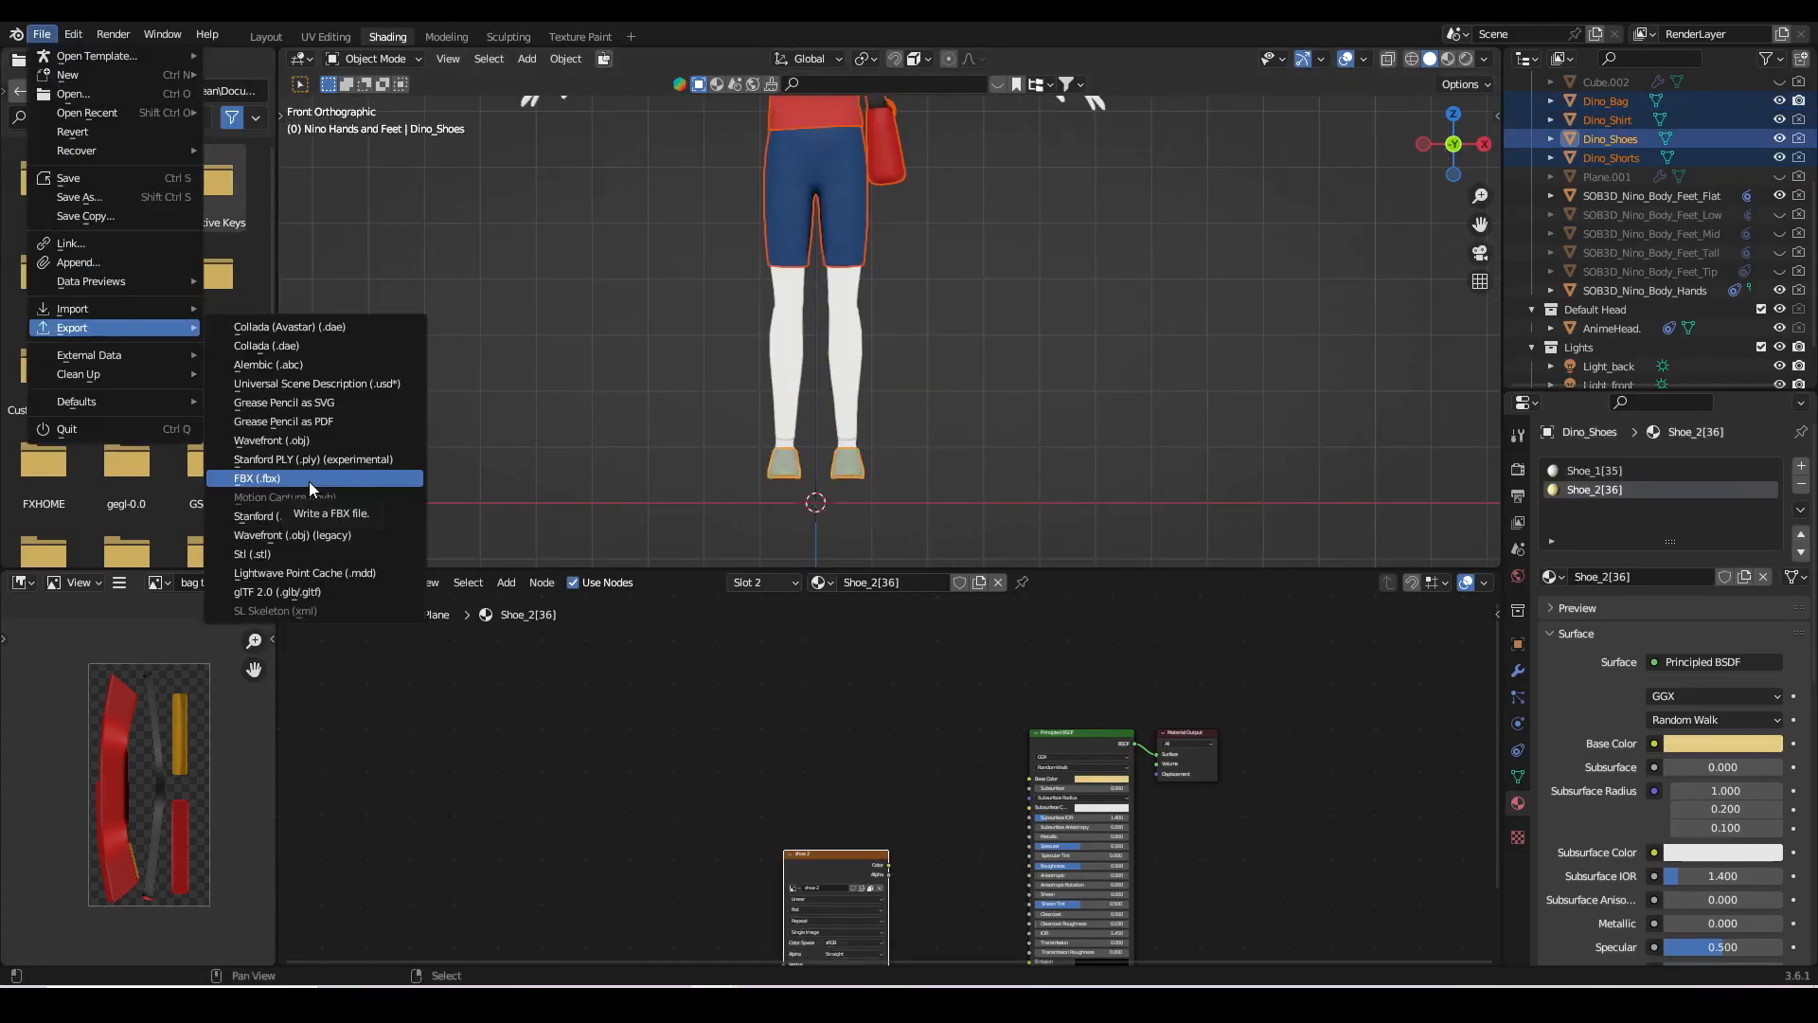
left_click(308, 481)
left_click(1353, 408)
scroll(1312, 492, "down", 4)
scroll(1308, 526, "up", 4)
left_click(907, 743)
type("dino kid outfi")
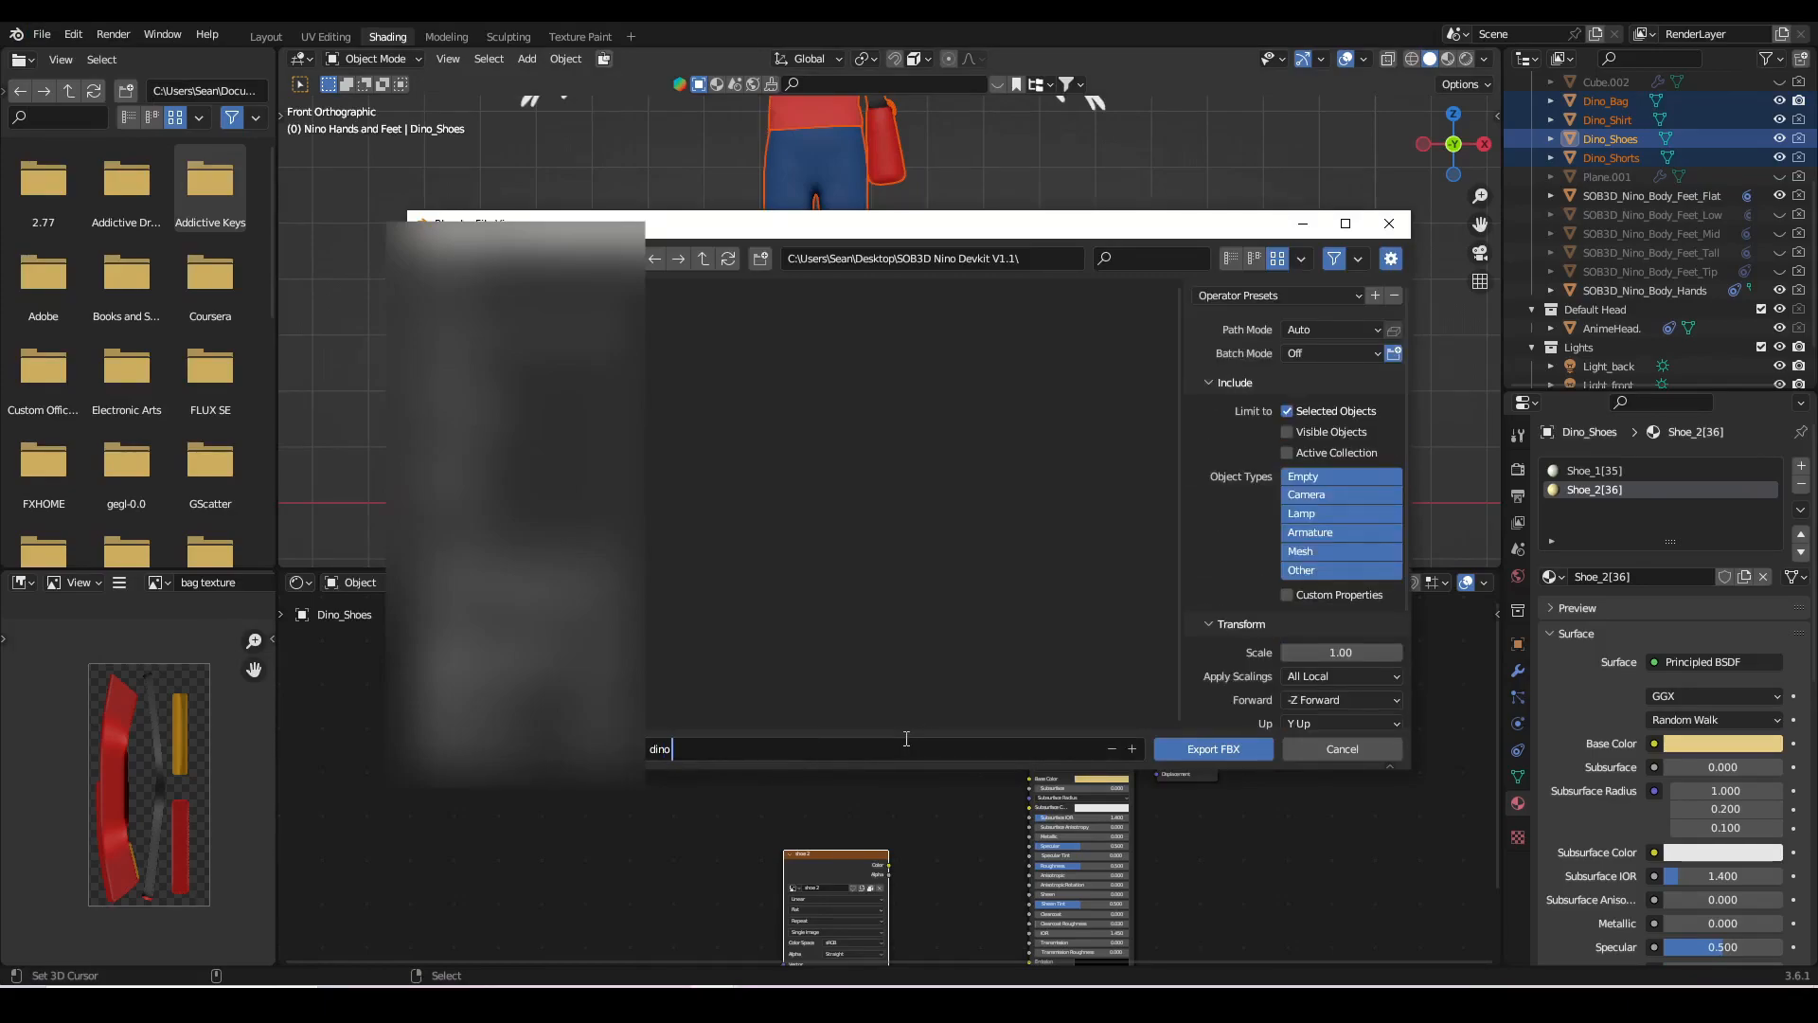
- Deselect everything and examine the fully dressed character from the front and in perspective
scroll(1082, 440, "down", 4)
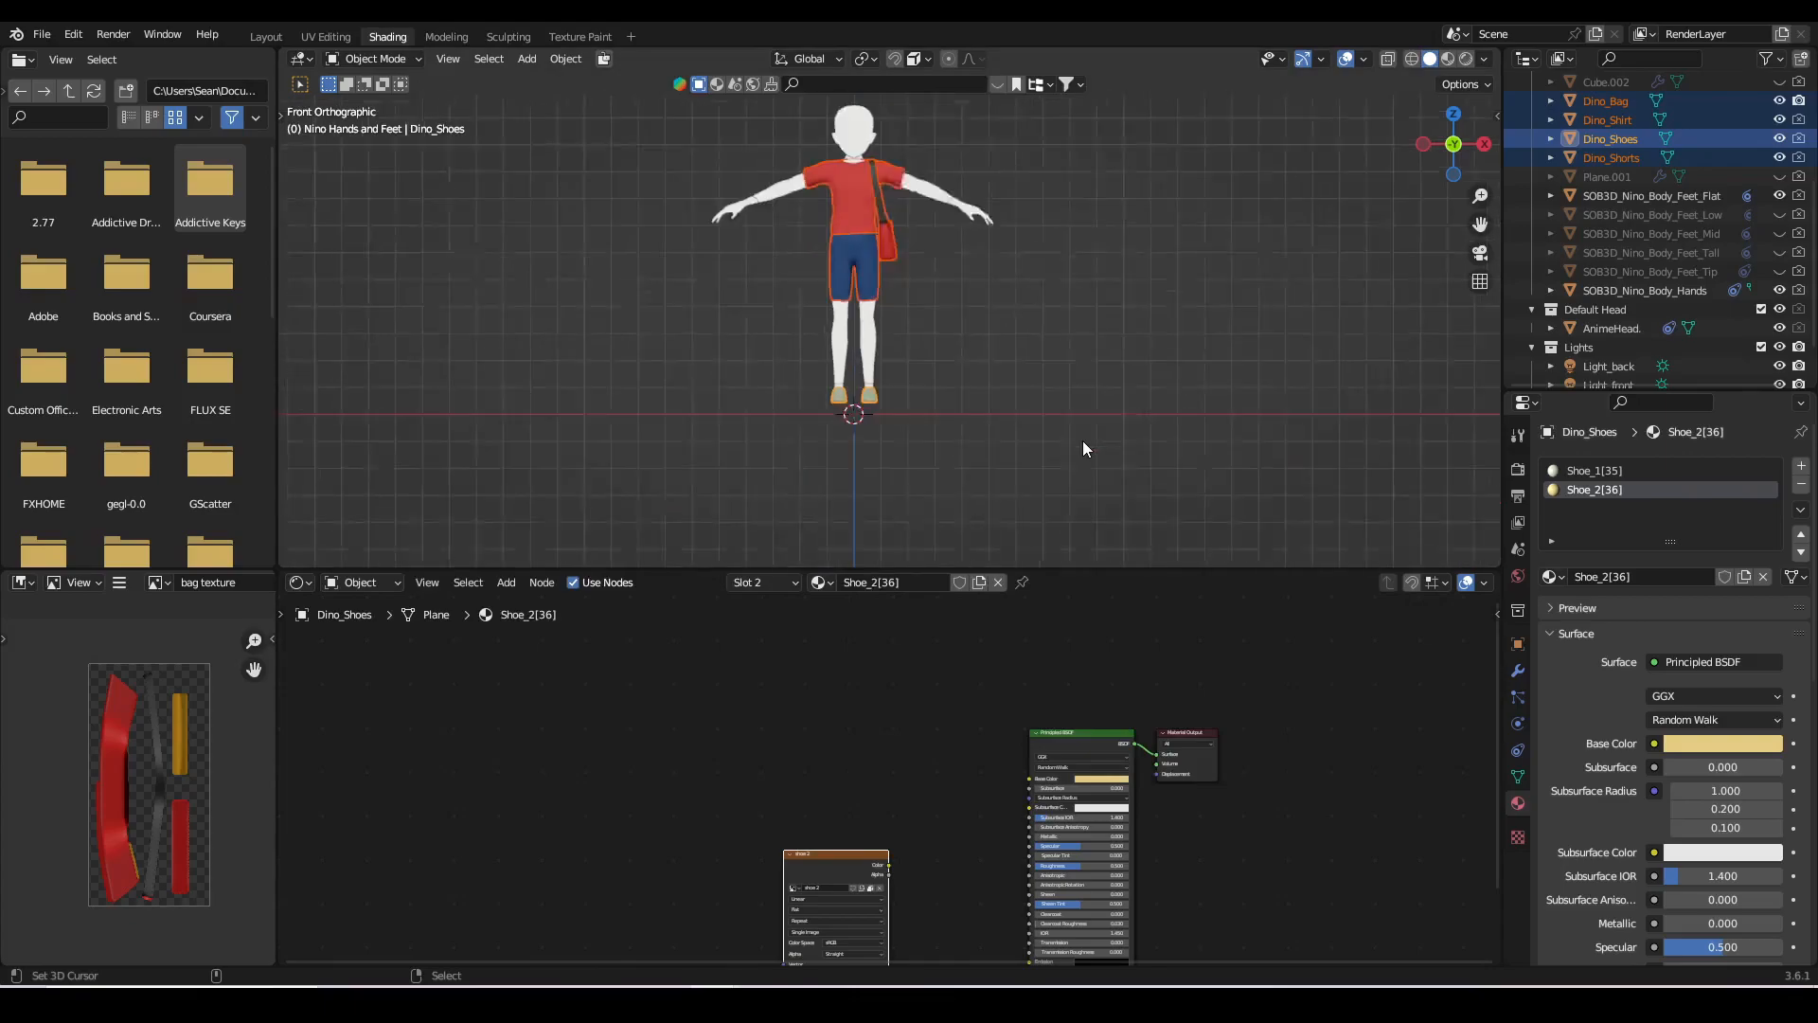
middle_click_drag(1067, 377, 998, 476)
scroll(991, 497, "up", 4)
key("KP_1")
scroll(991, 497, "down", 5)
scroll(980, 443, "up", 4)
key("alt+a")
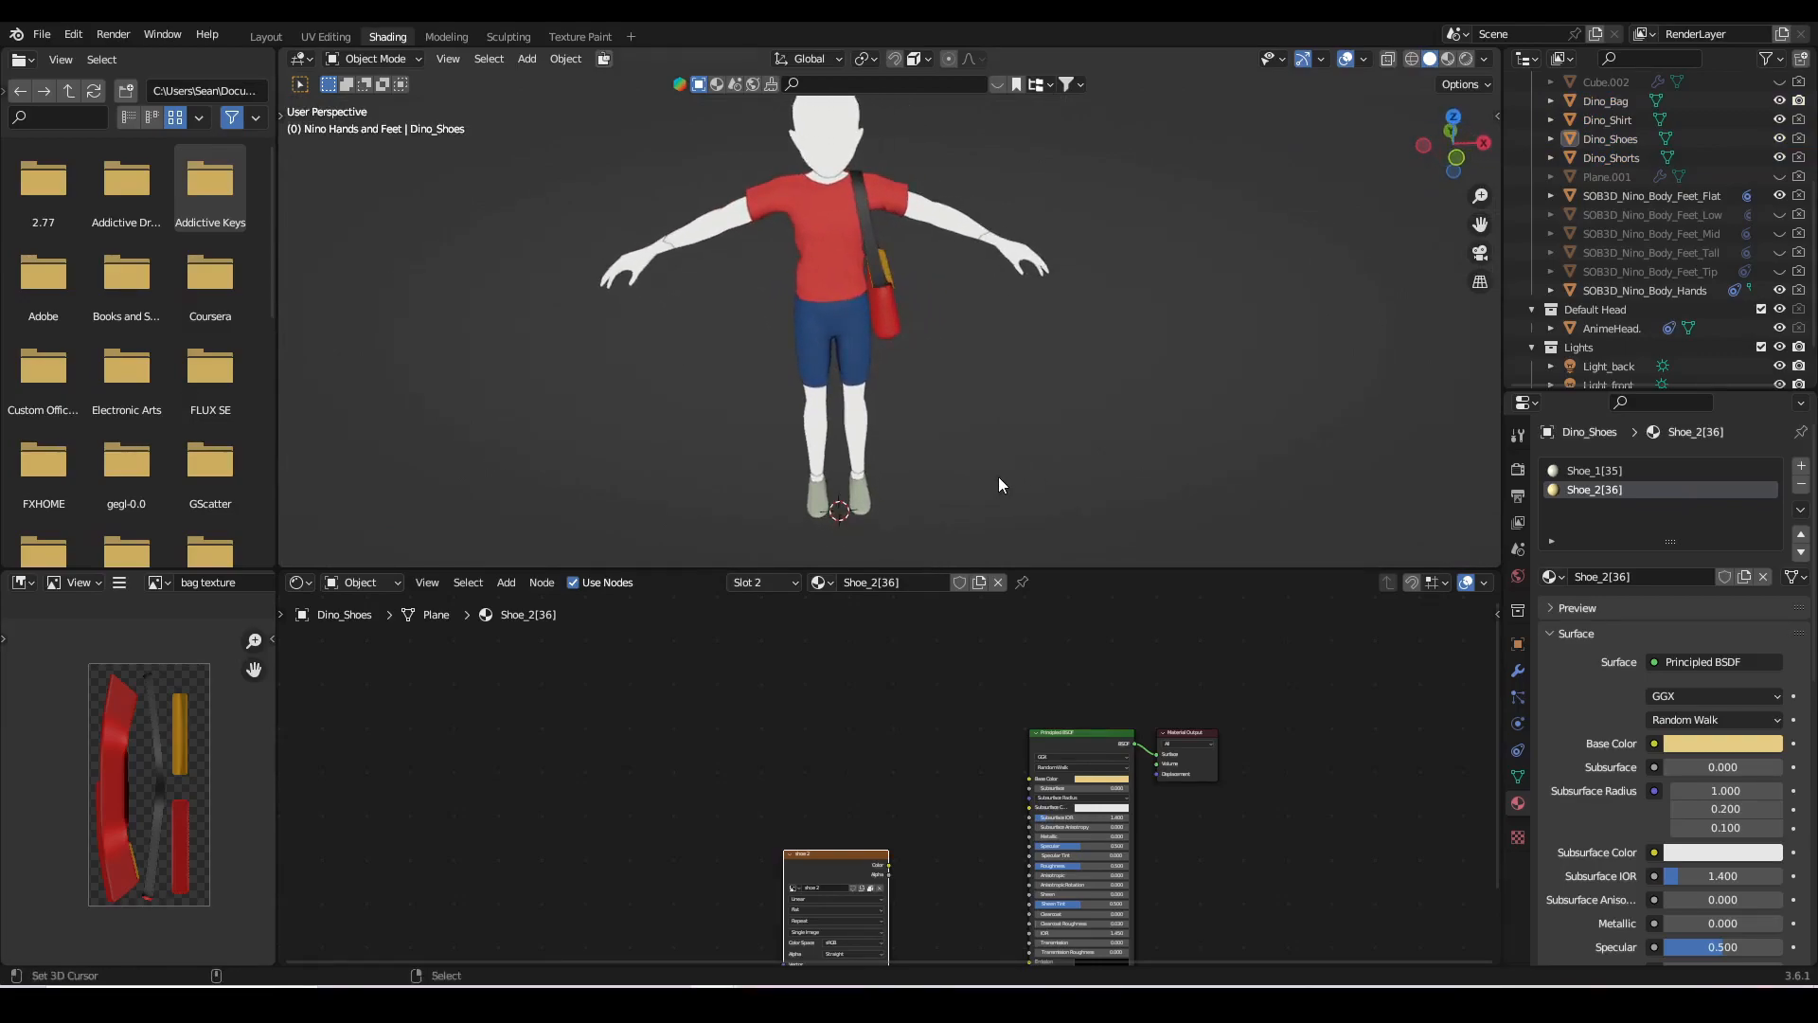
scroll(1068, 412, "down", 4)
scroll(1072, 409, "up", 3)
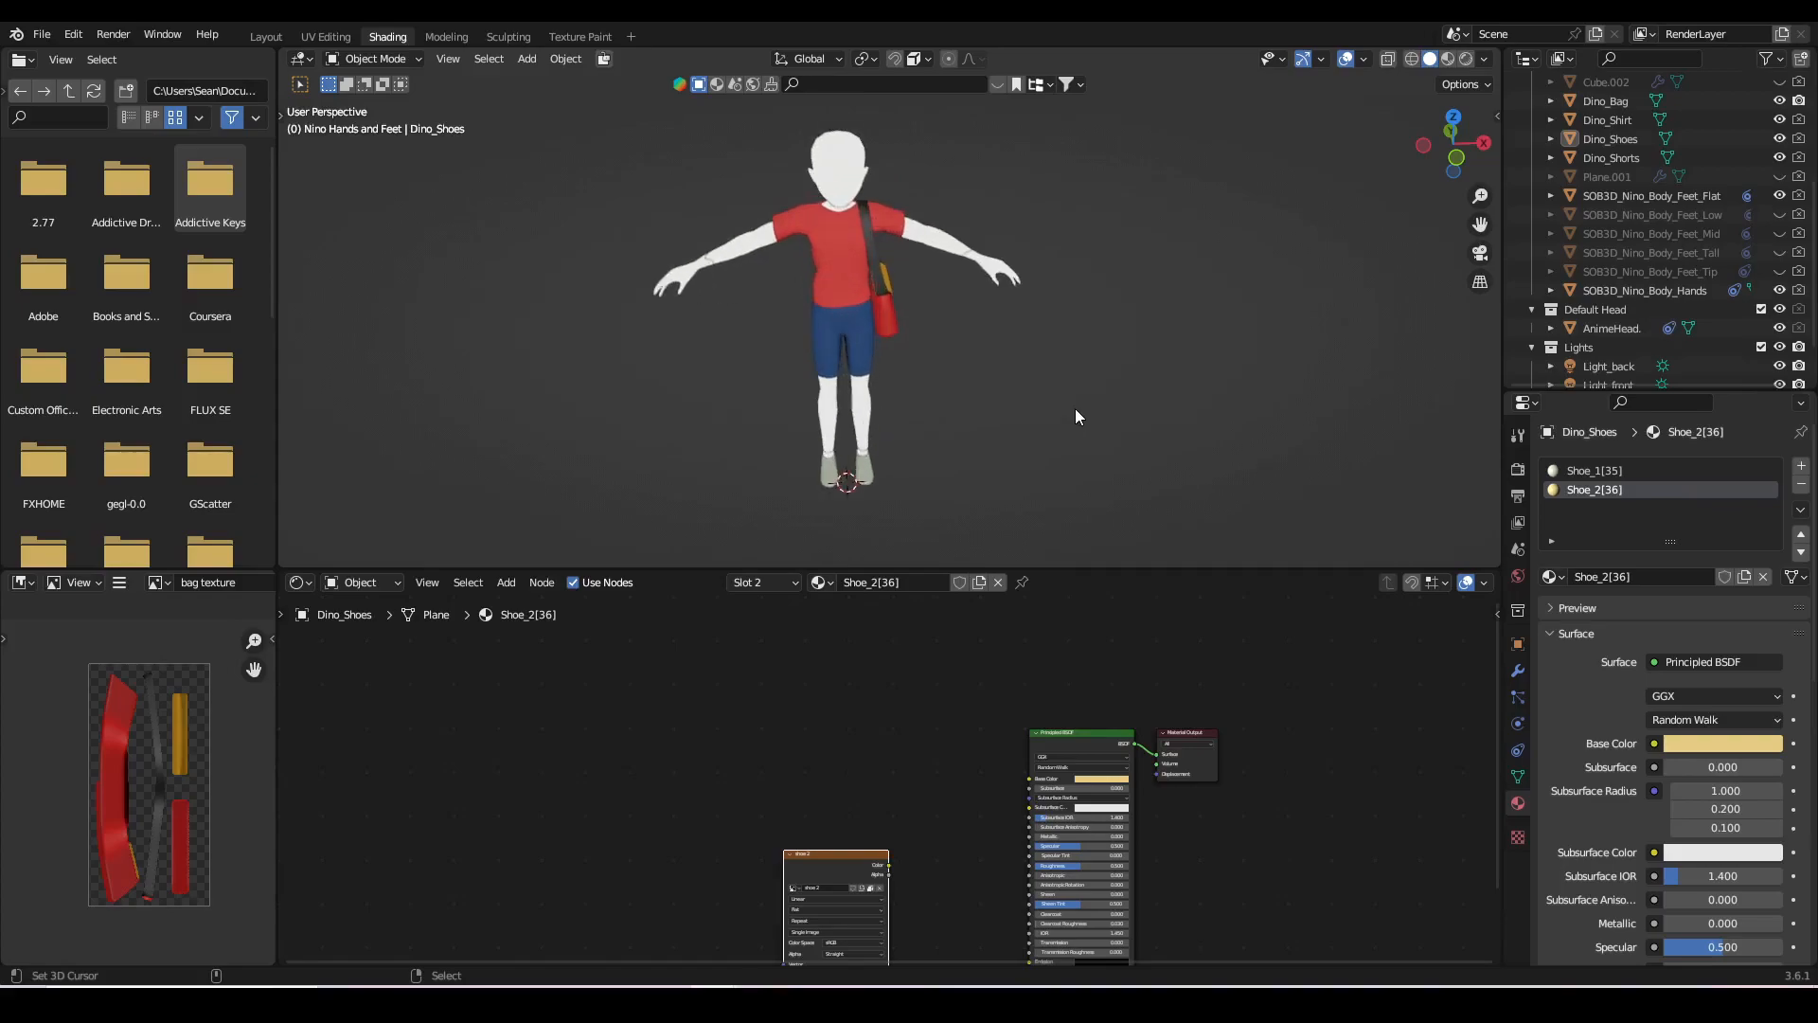